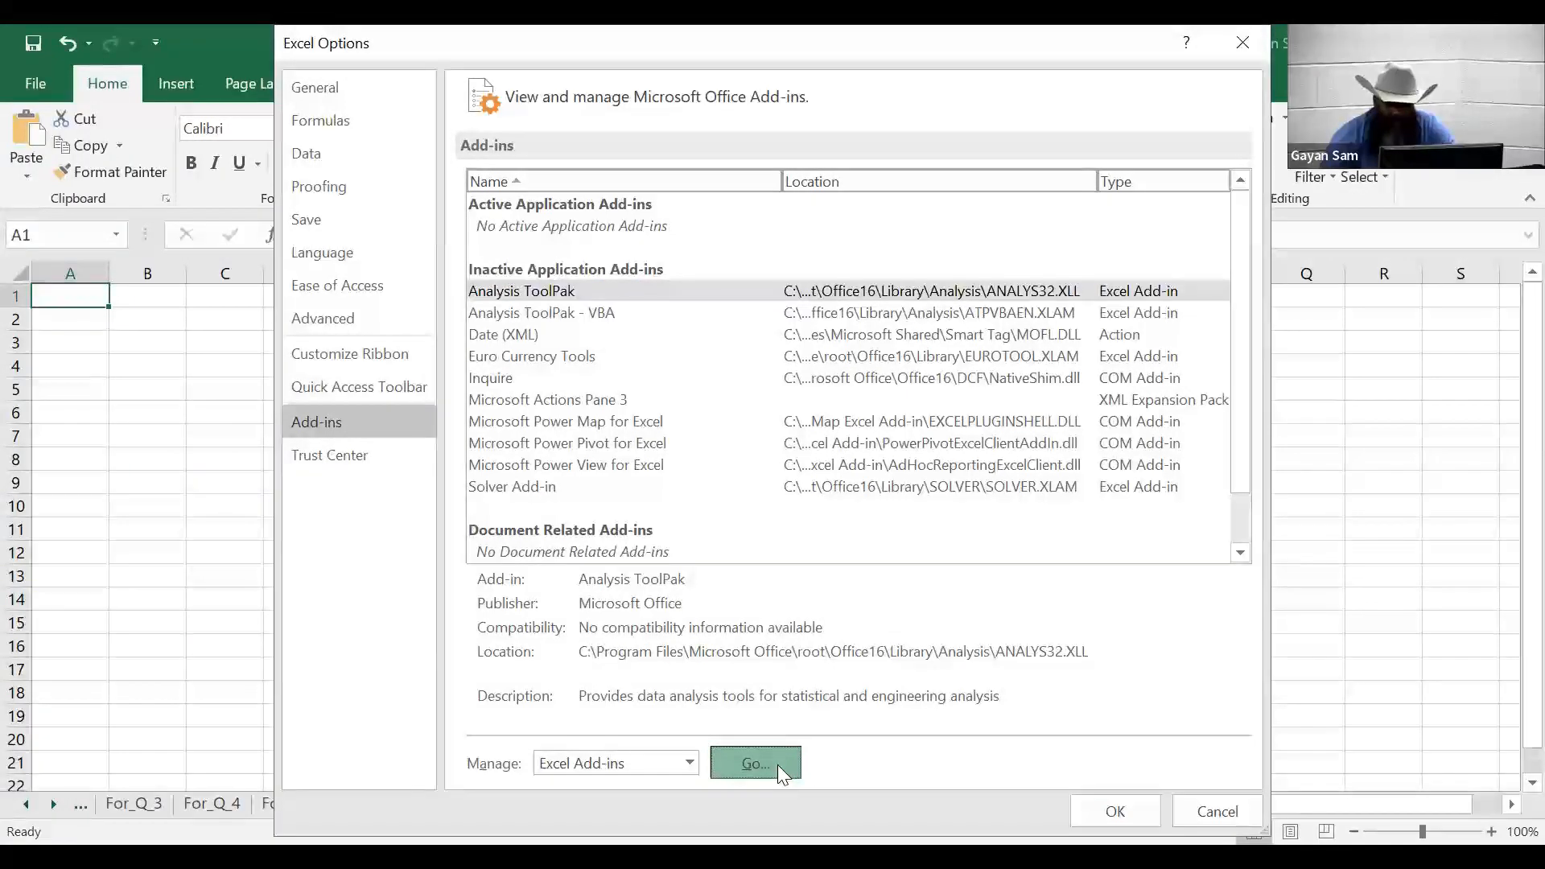
- Enable the Analysis ToolPak add-in and return to the For_Q_3 weights sheet
click(609, 249)
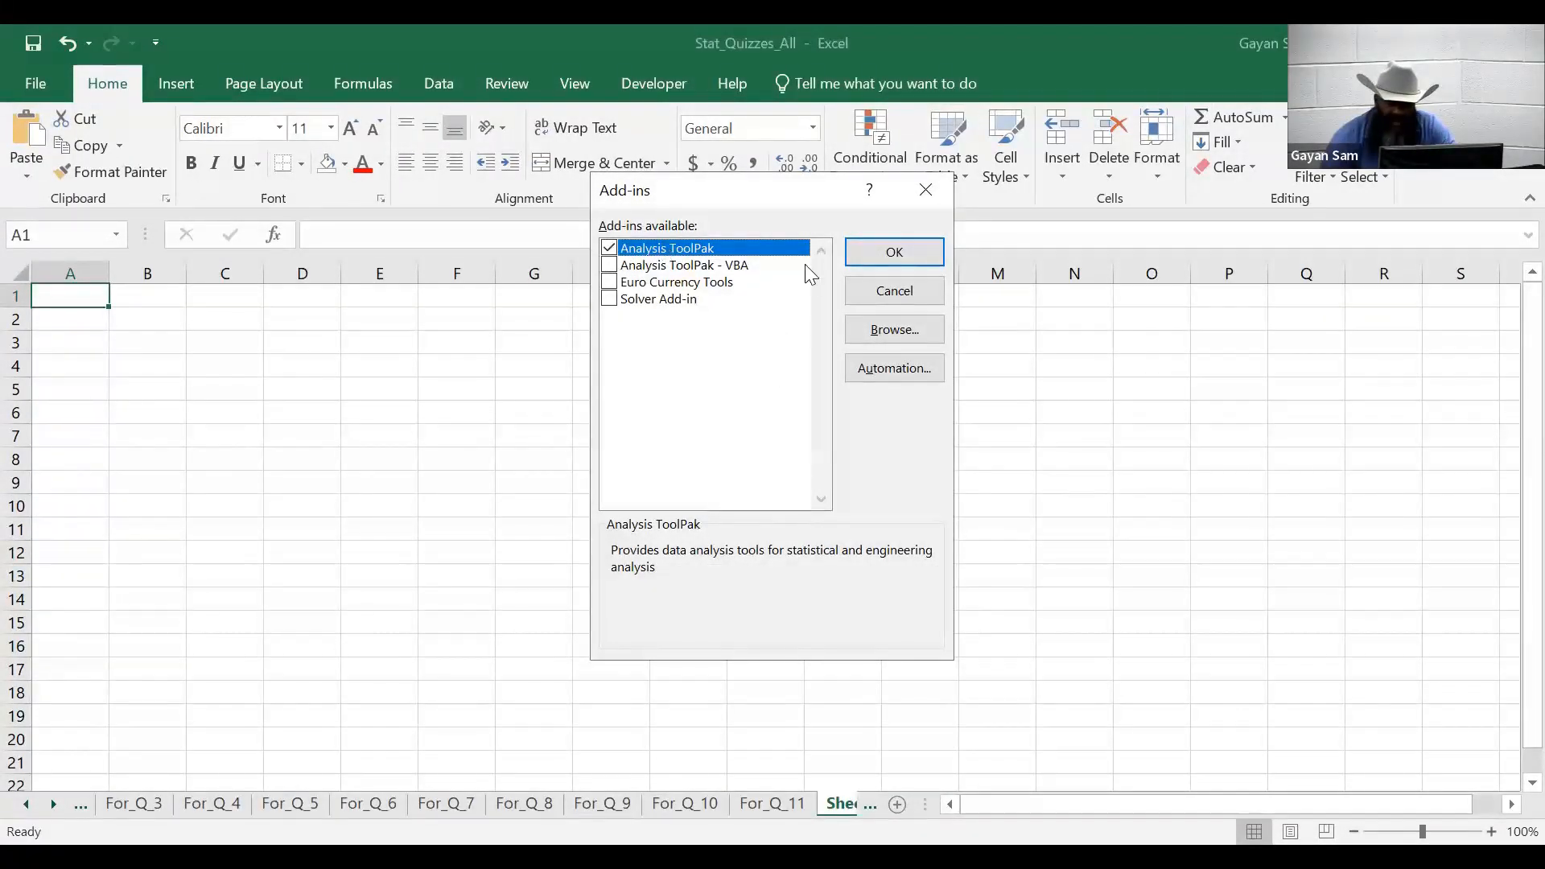
click(906, 251)
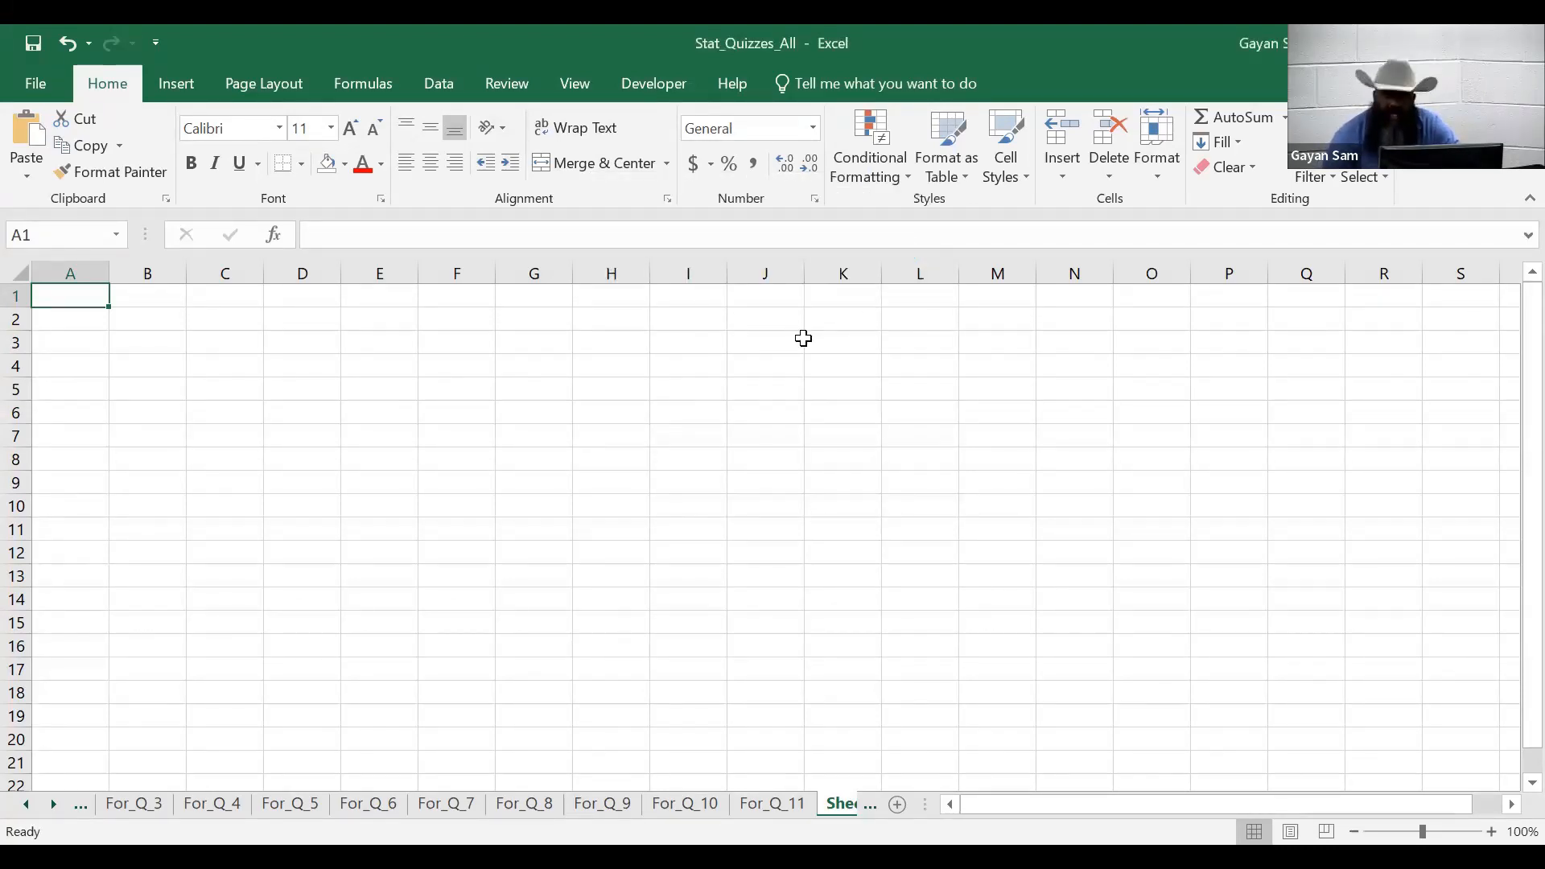
click(445, 84)
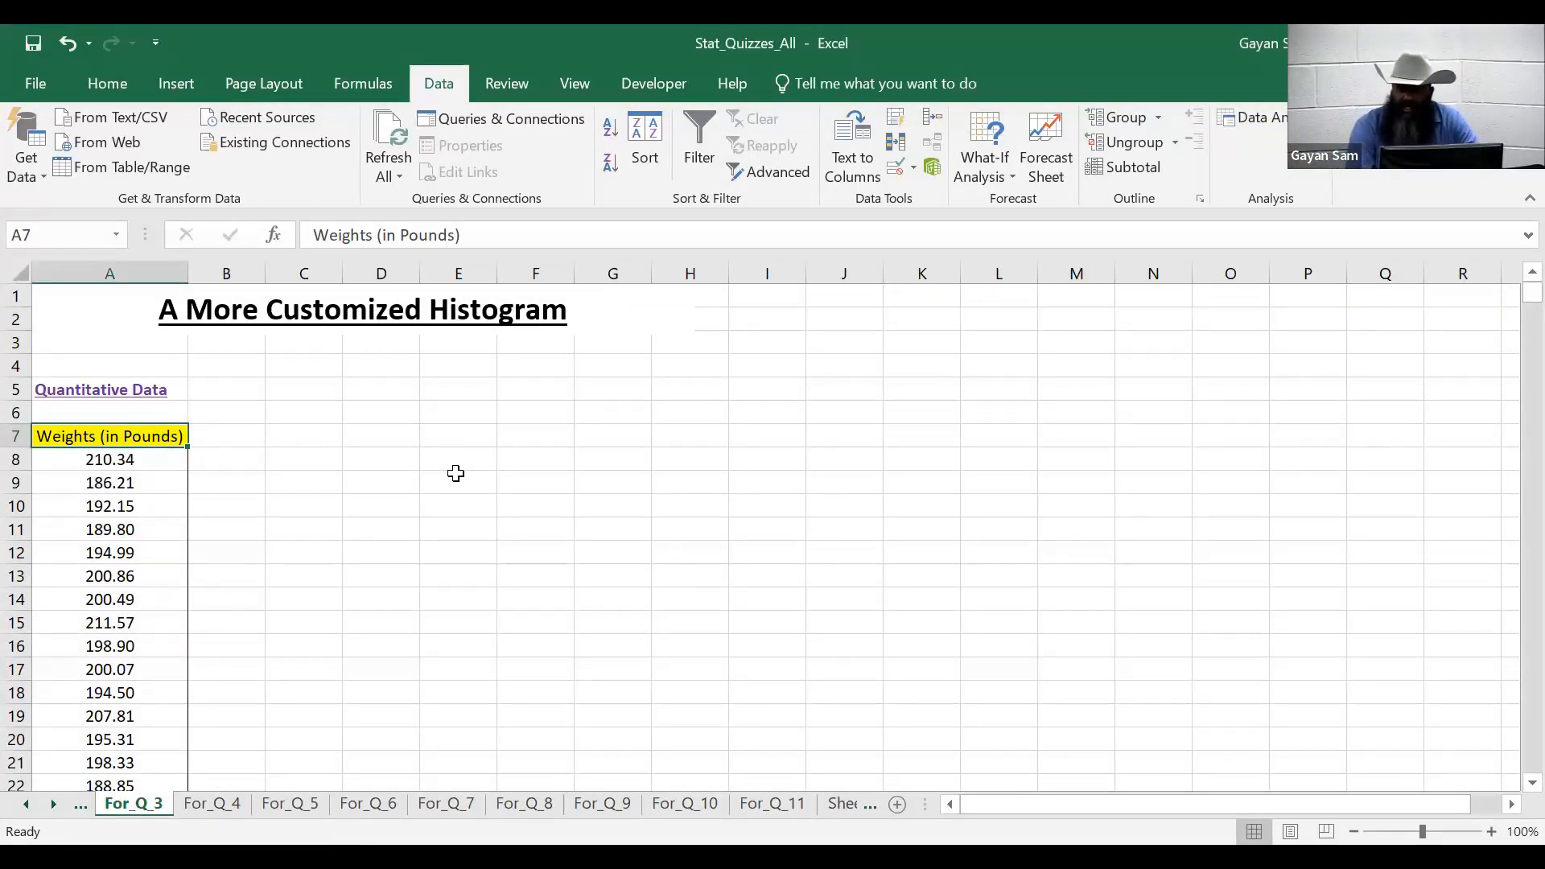
- Type the labels 'Min' in C6 and 'Max' in C7
click(383, 411)
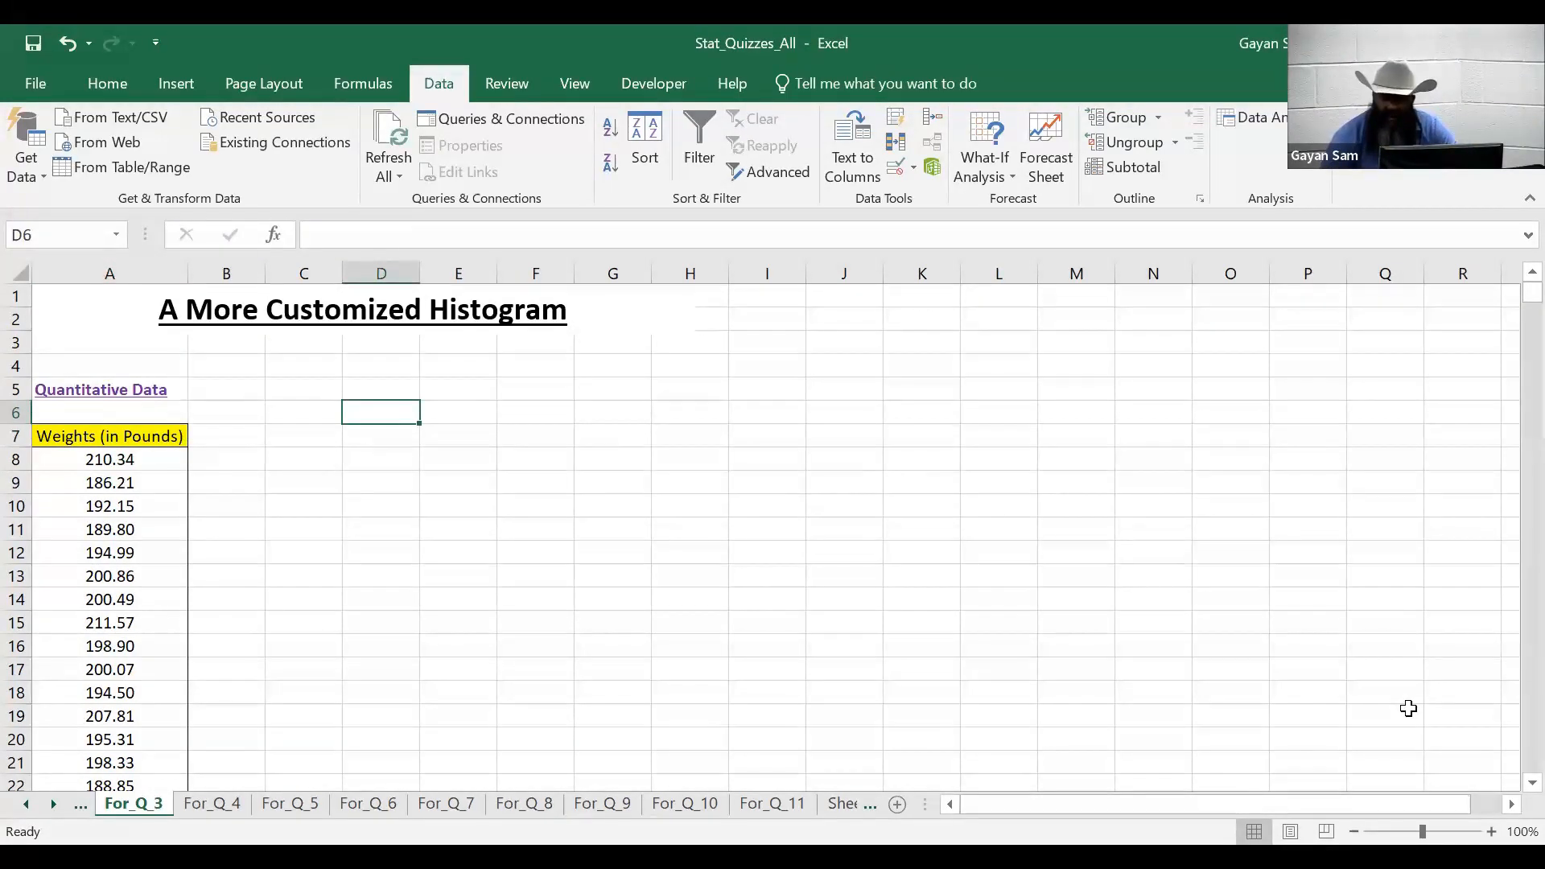
key(Left)
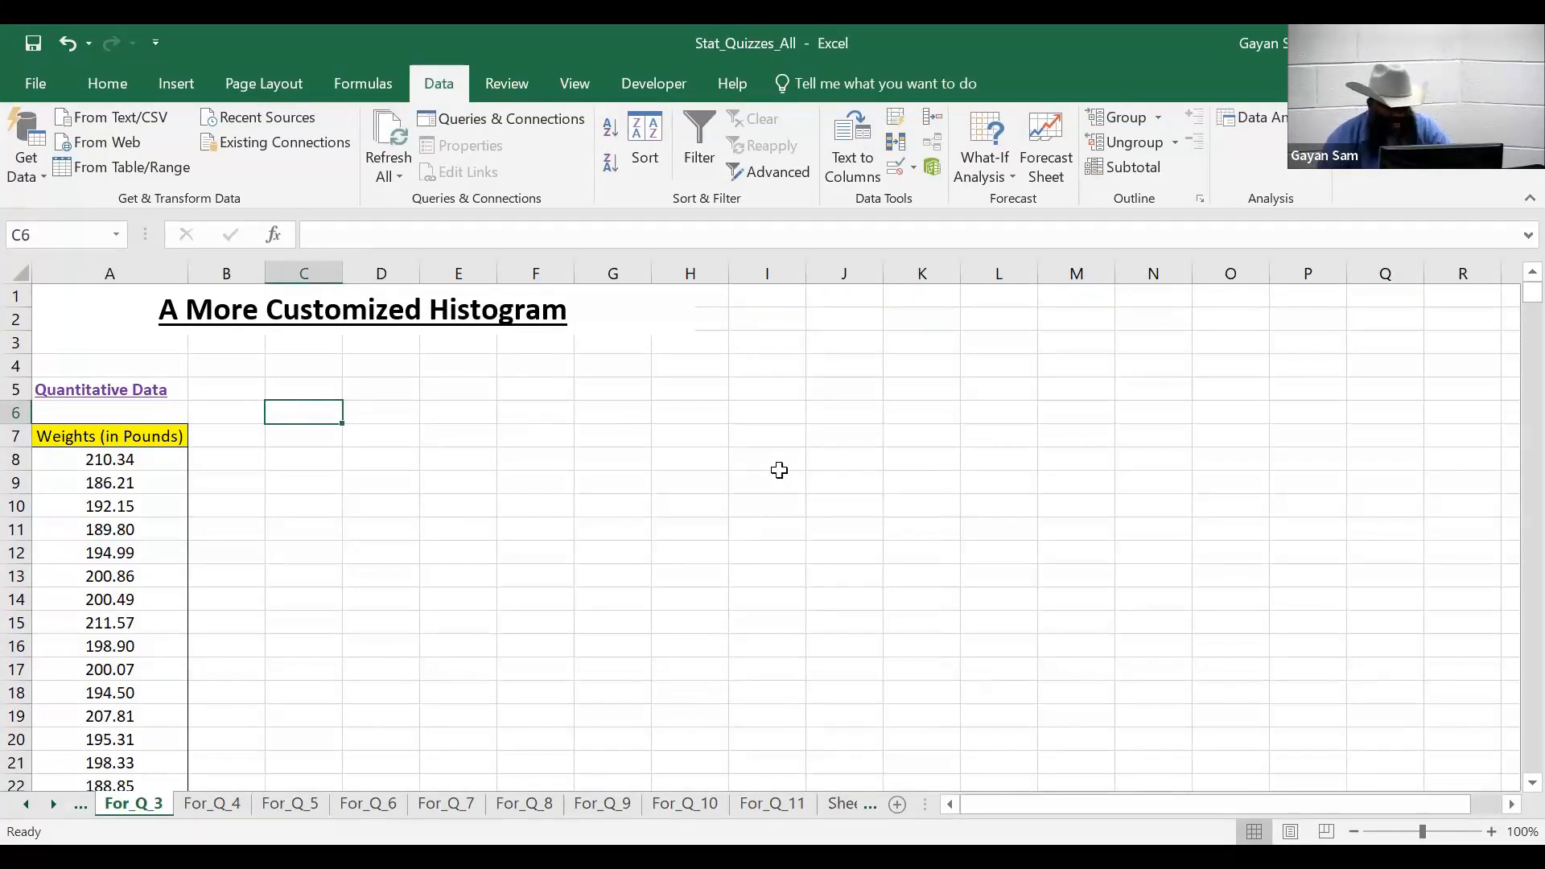
text(Min)
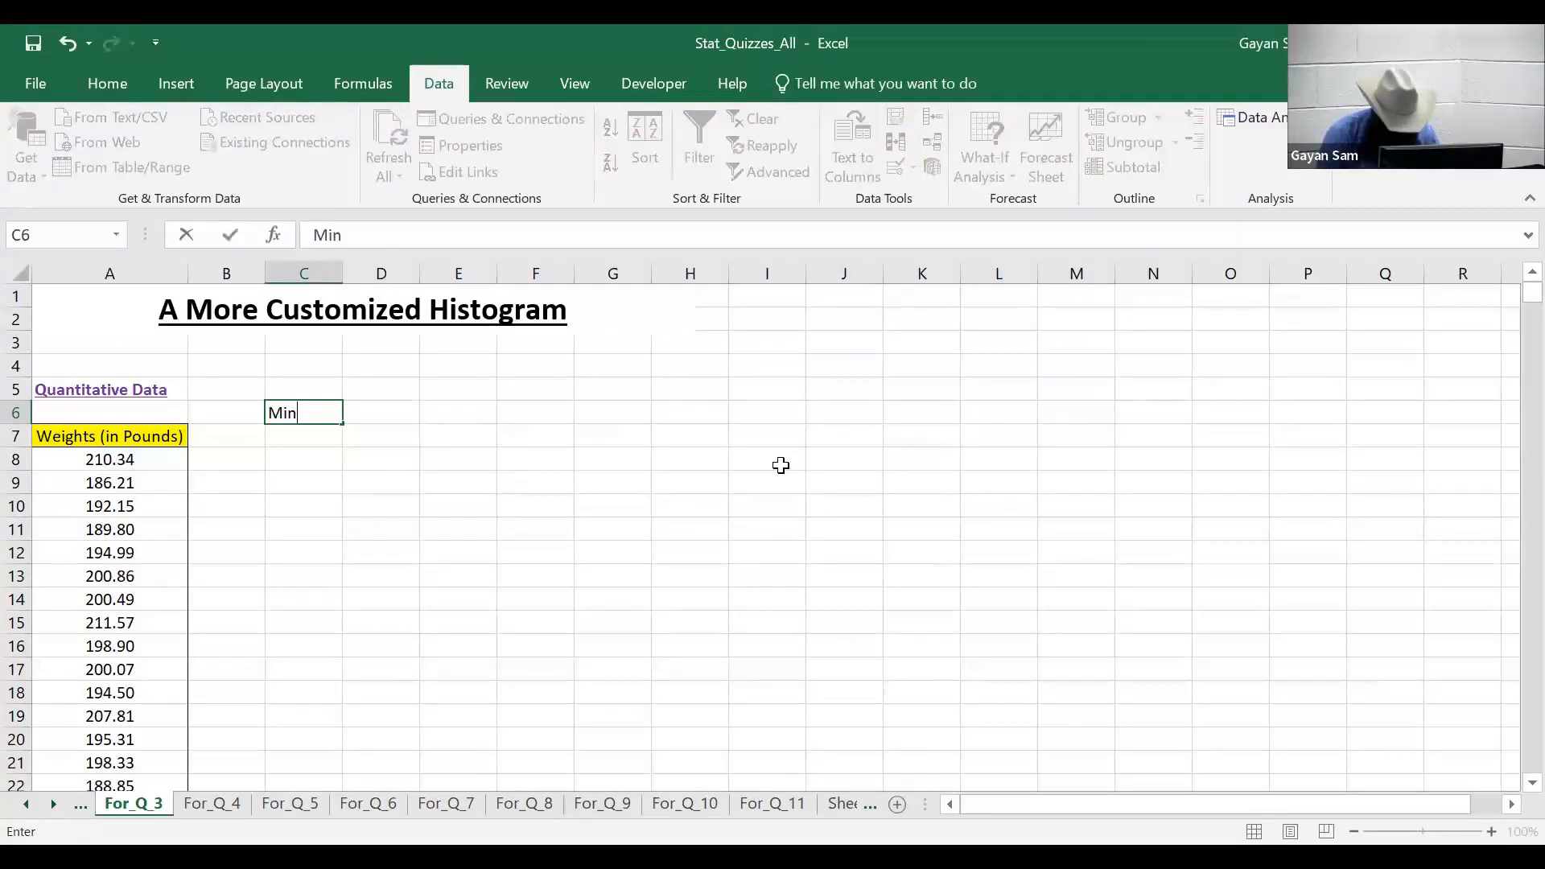
key(Return)
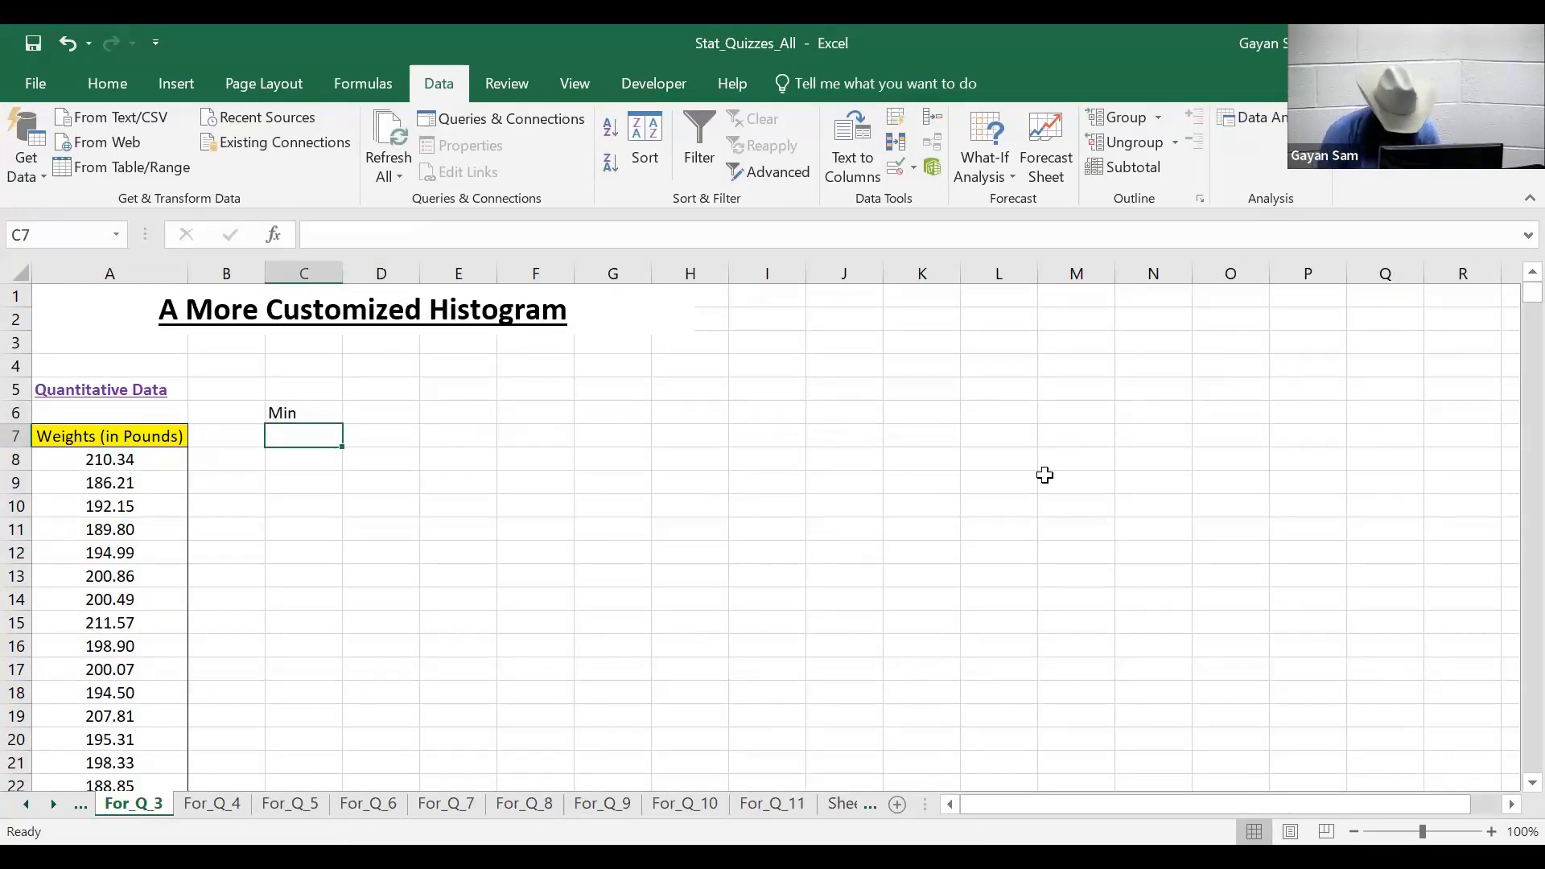
text(Max)
key(Return)
key(Up)
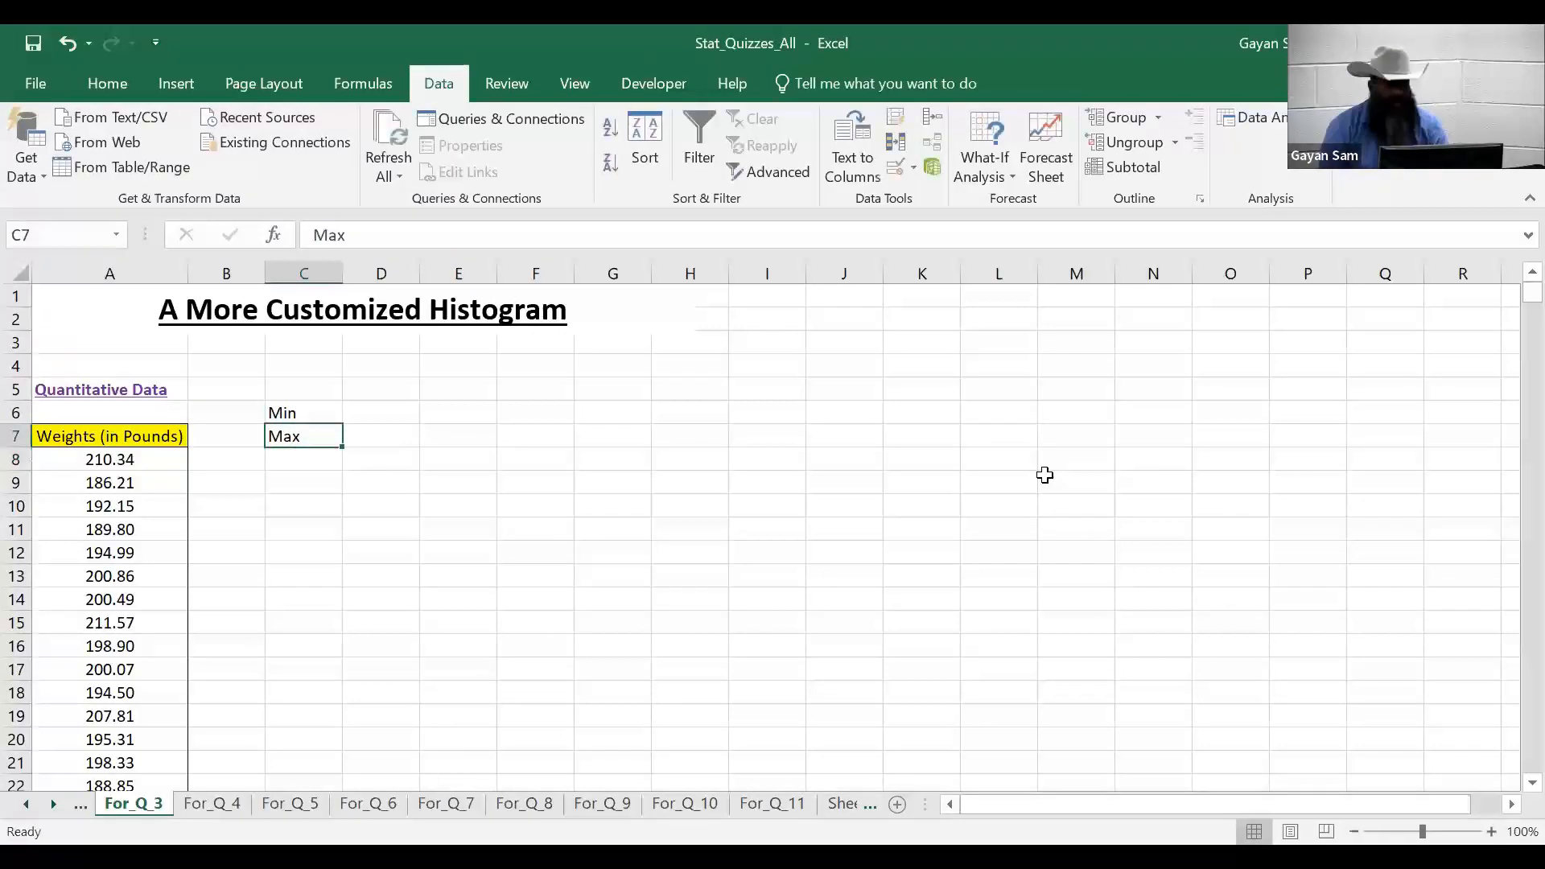
key(Up)
key(Right)
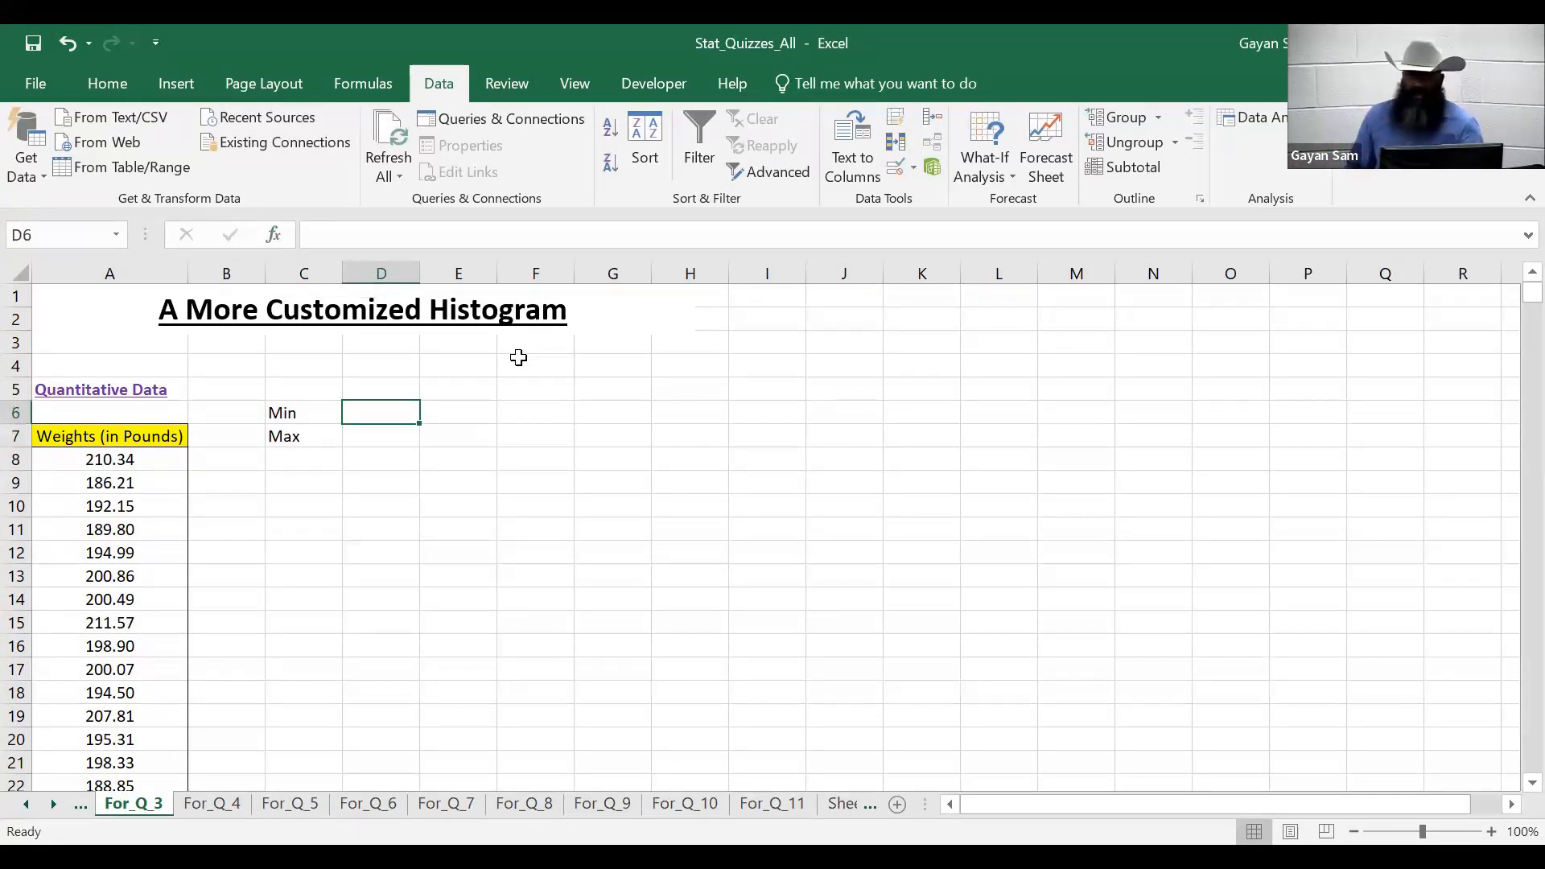
text(=)
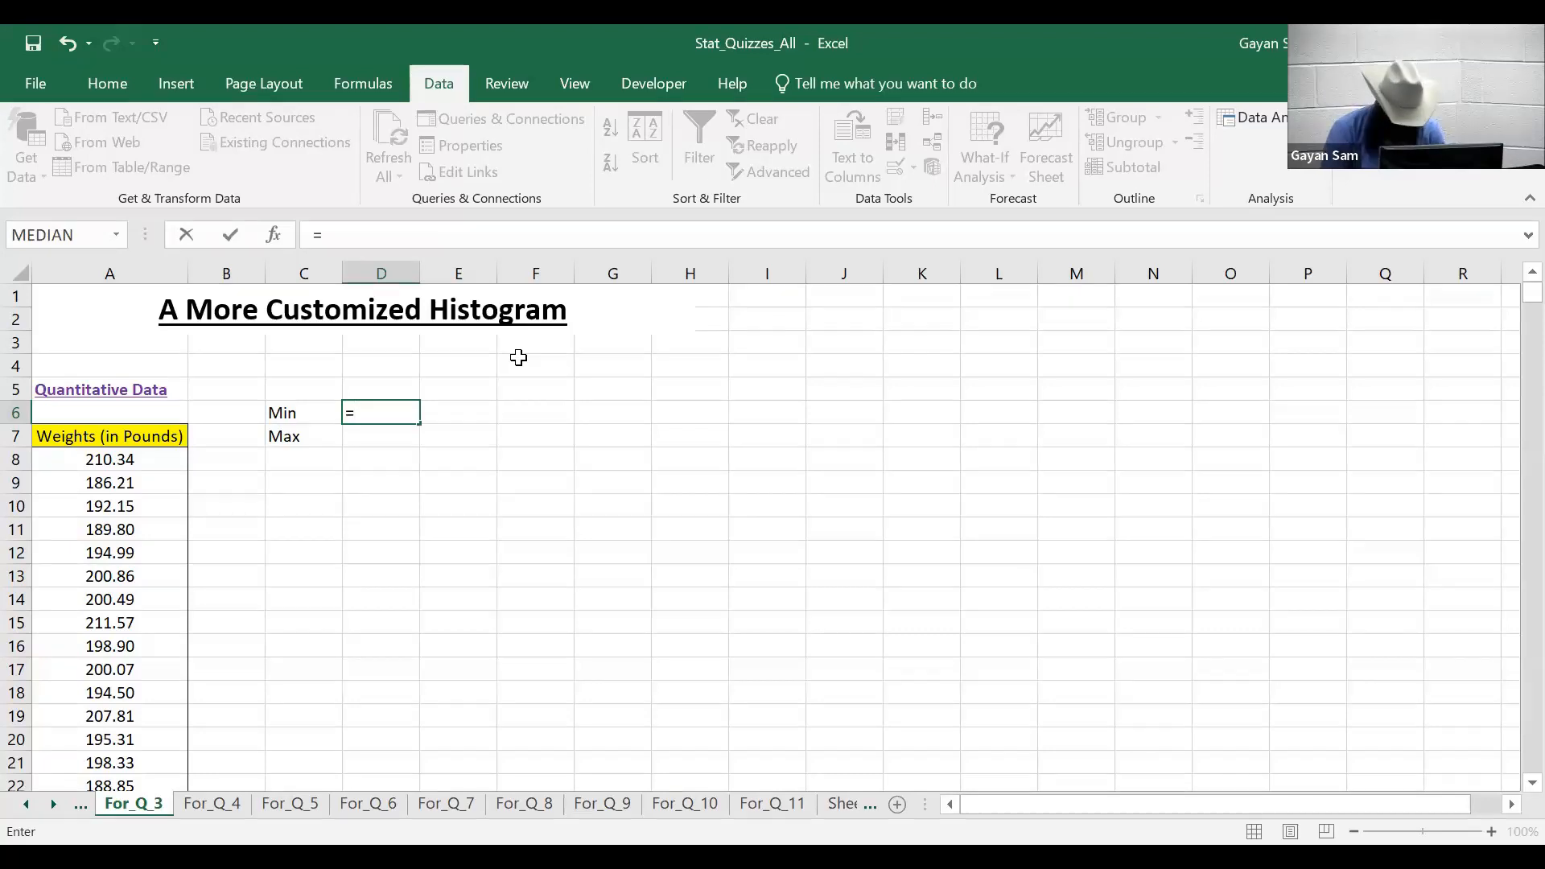
text(min()
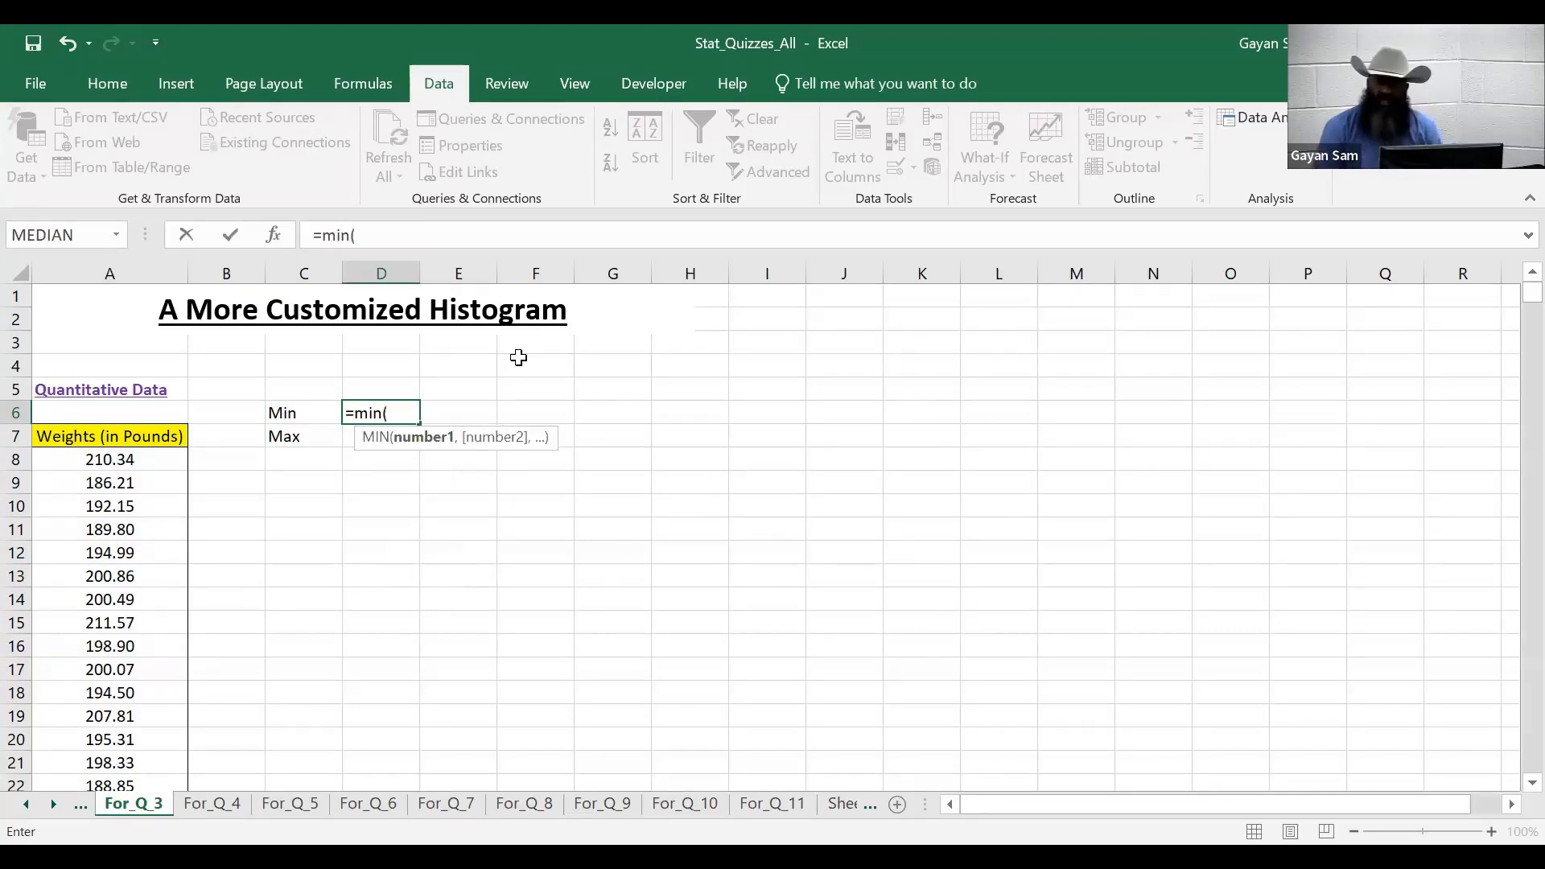
key(Left)
key(Left)
key(Left)
key(Down)
key(Down)
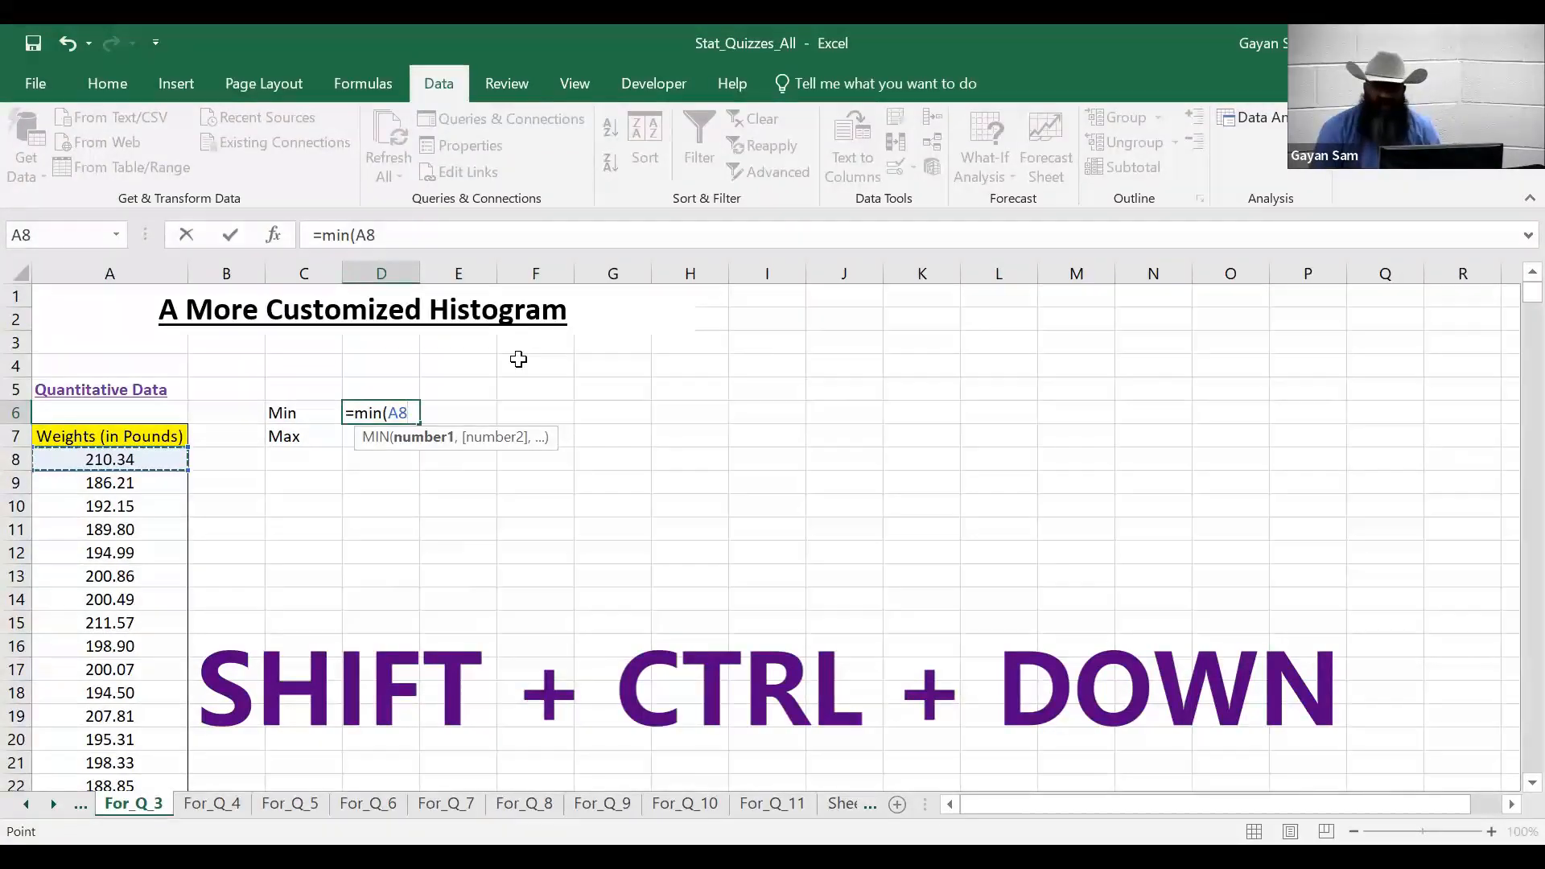
key(ctrl+shift+Down)
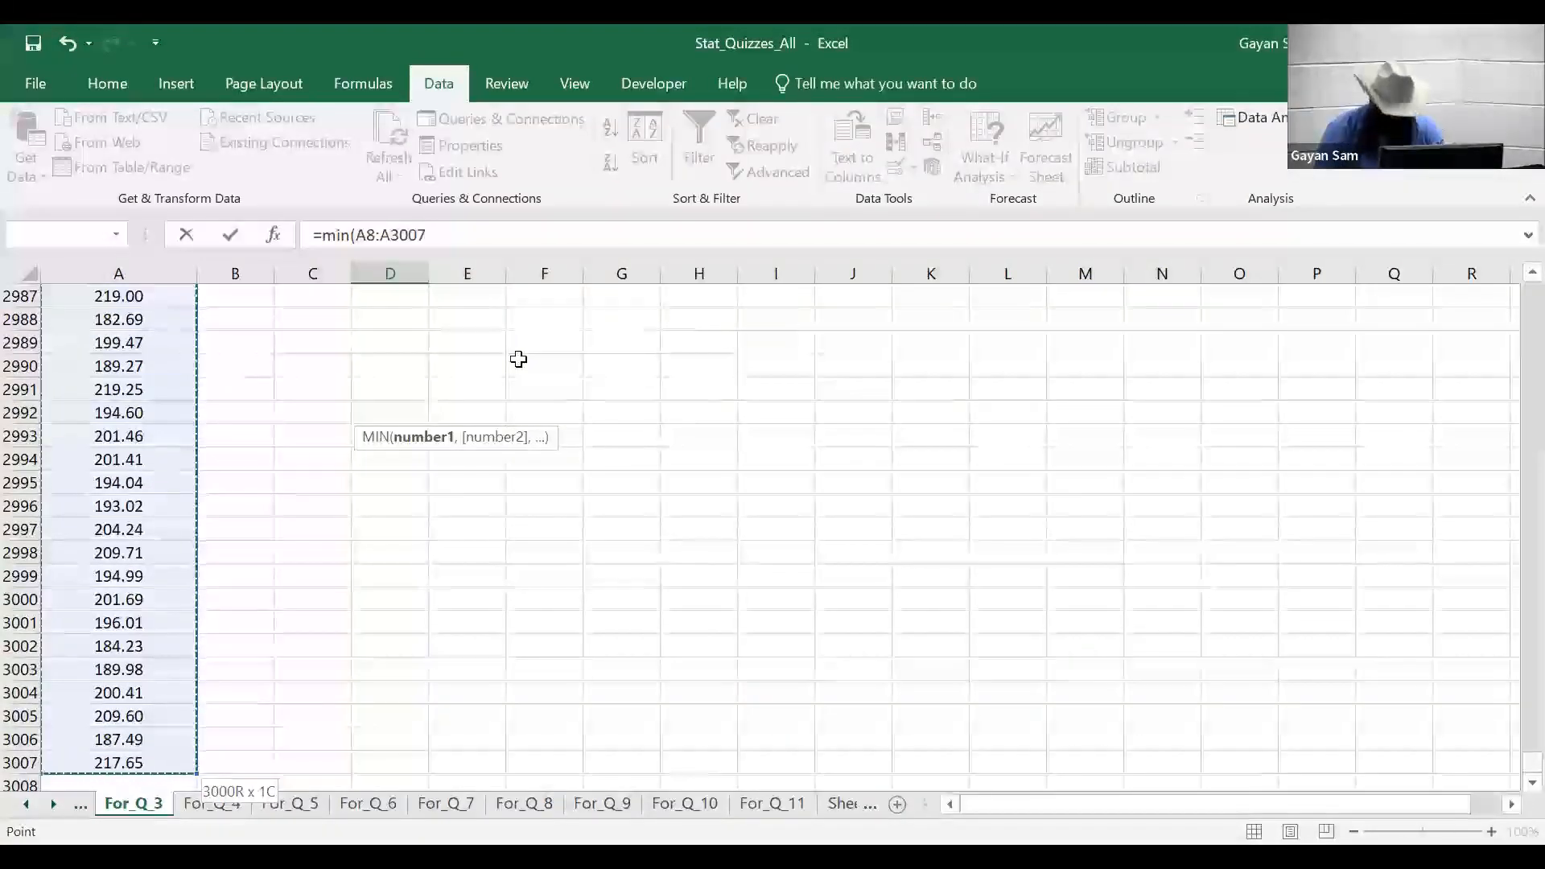
key(Return)
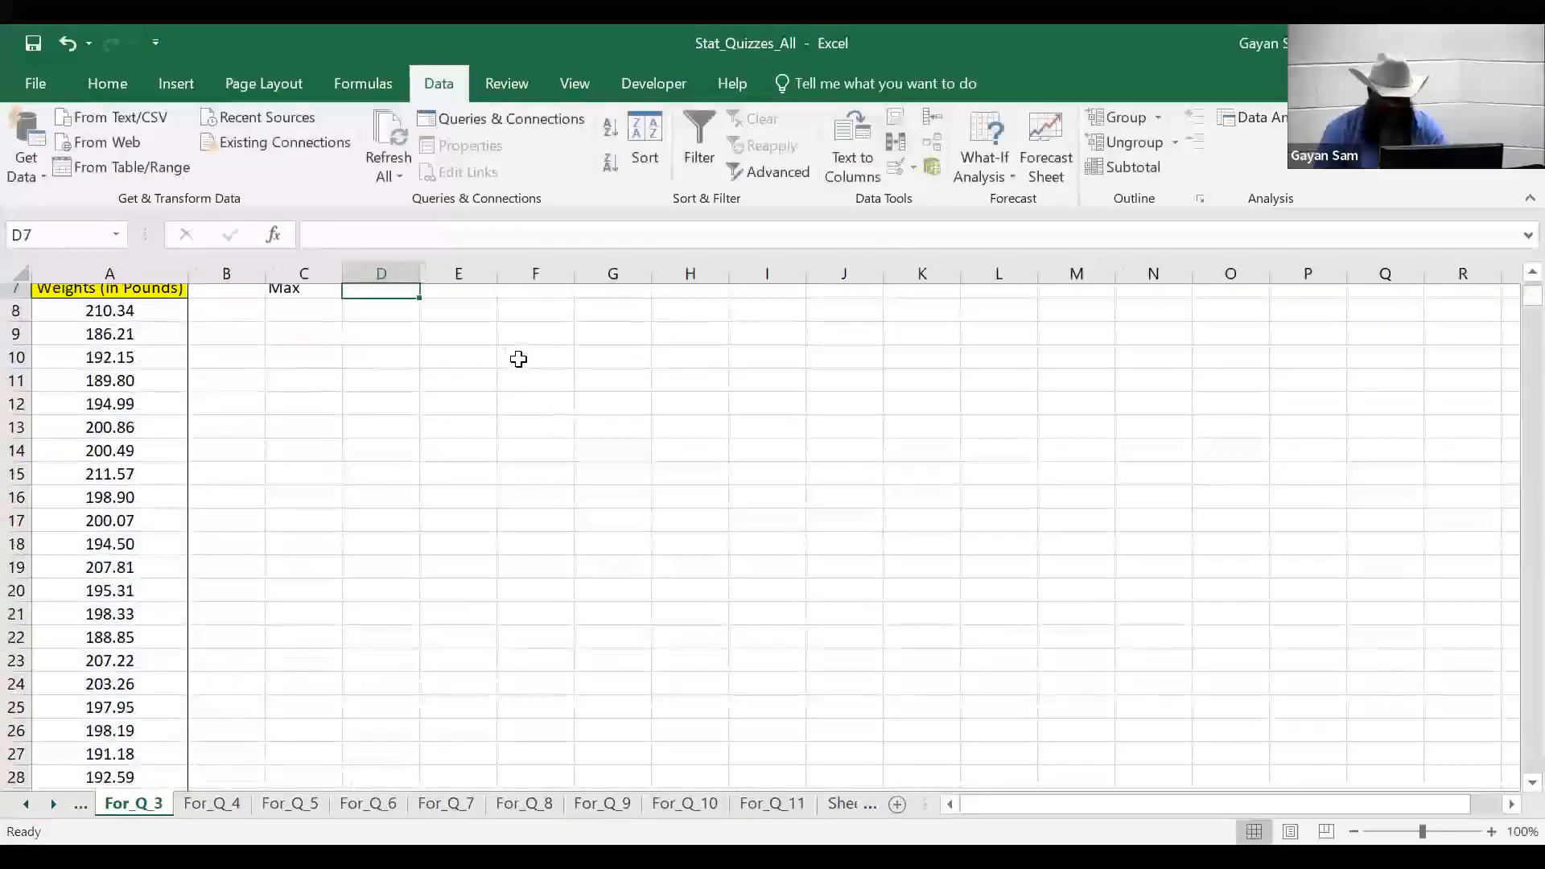
scroll(452, 454, up, 2)
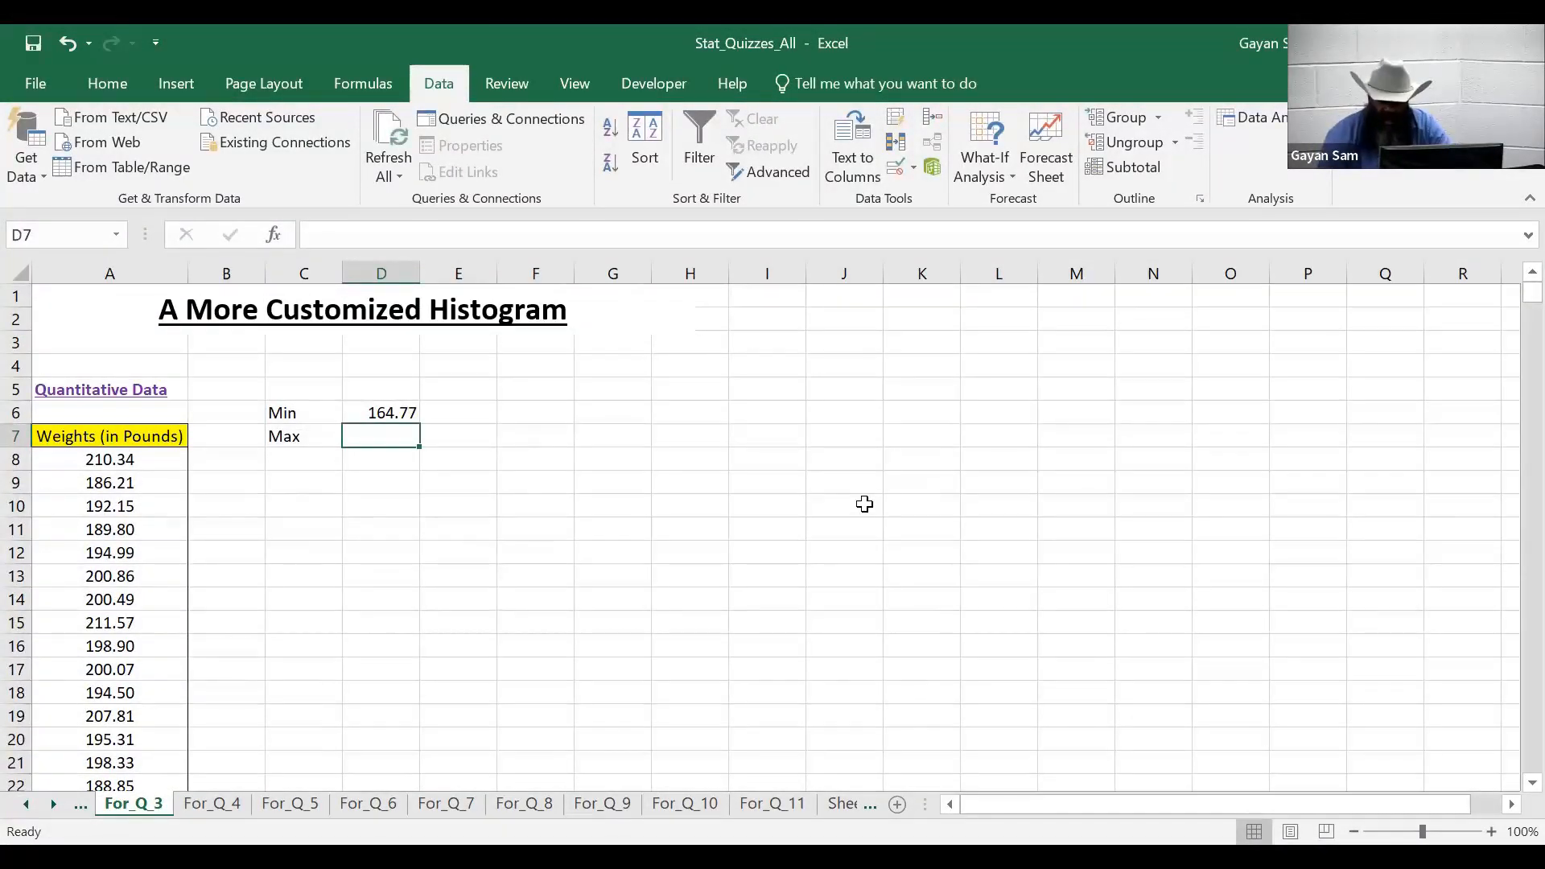
key(Up)
key(Delete)
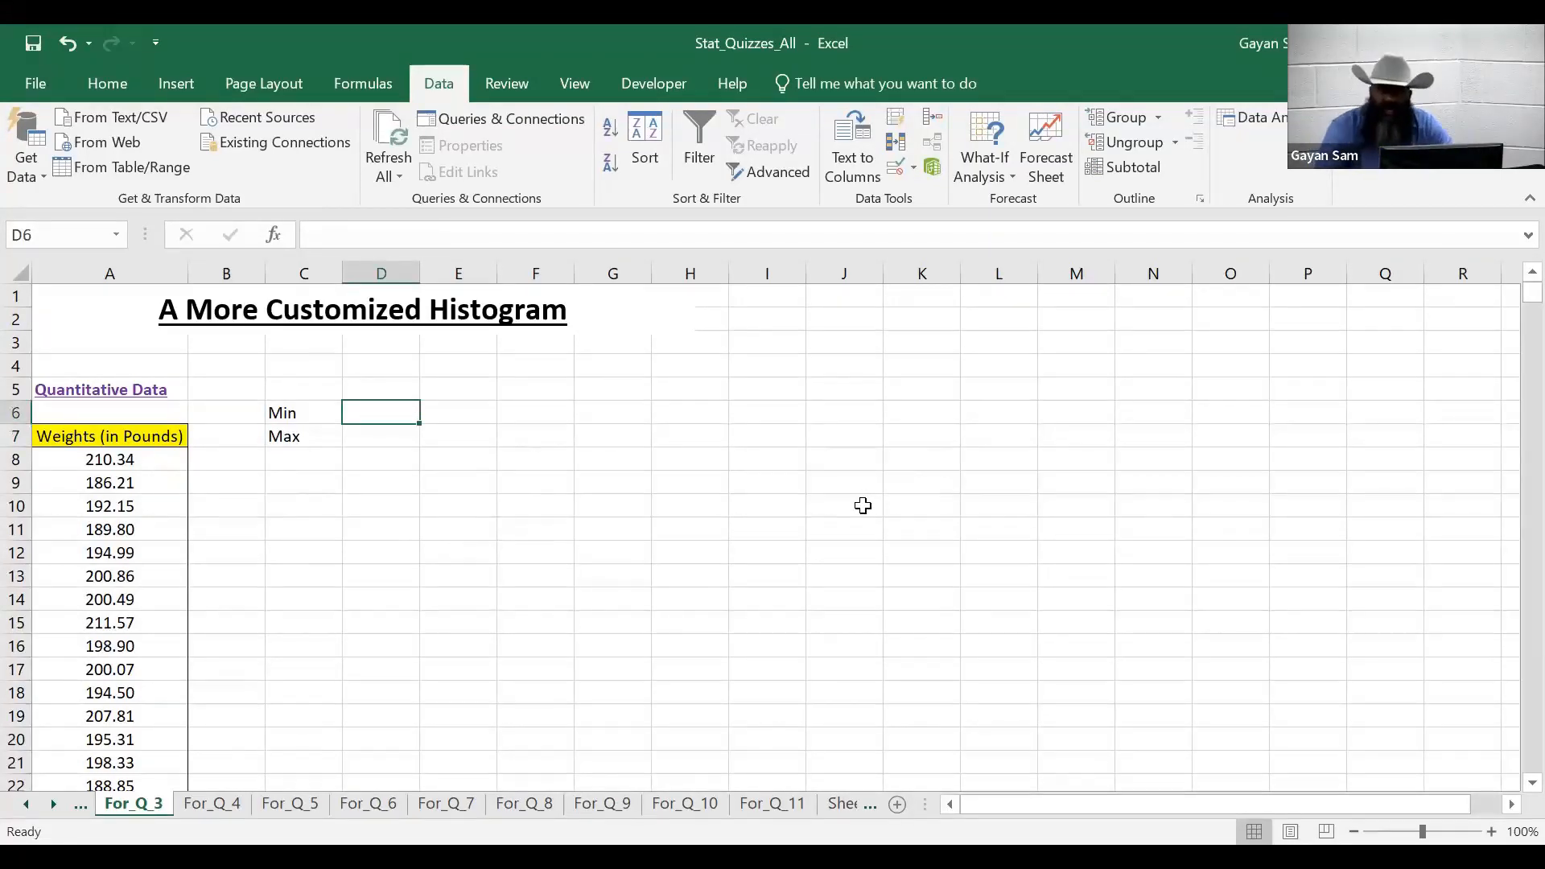
key(alt+h)
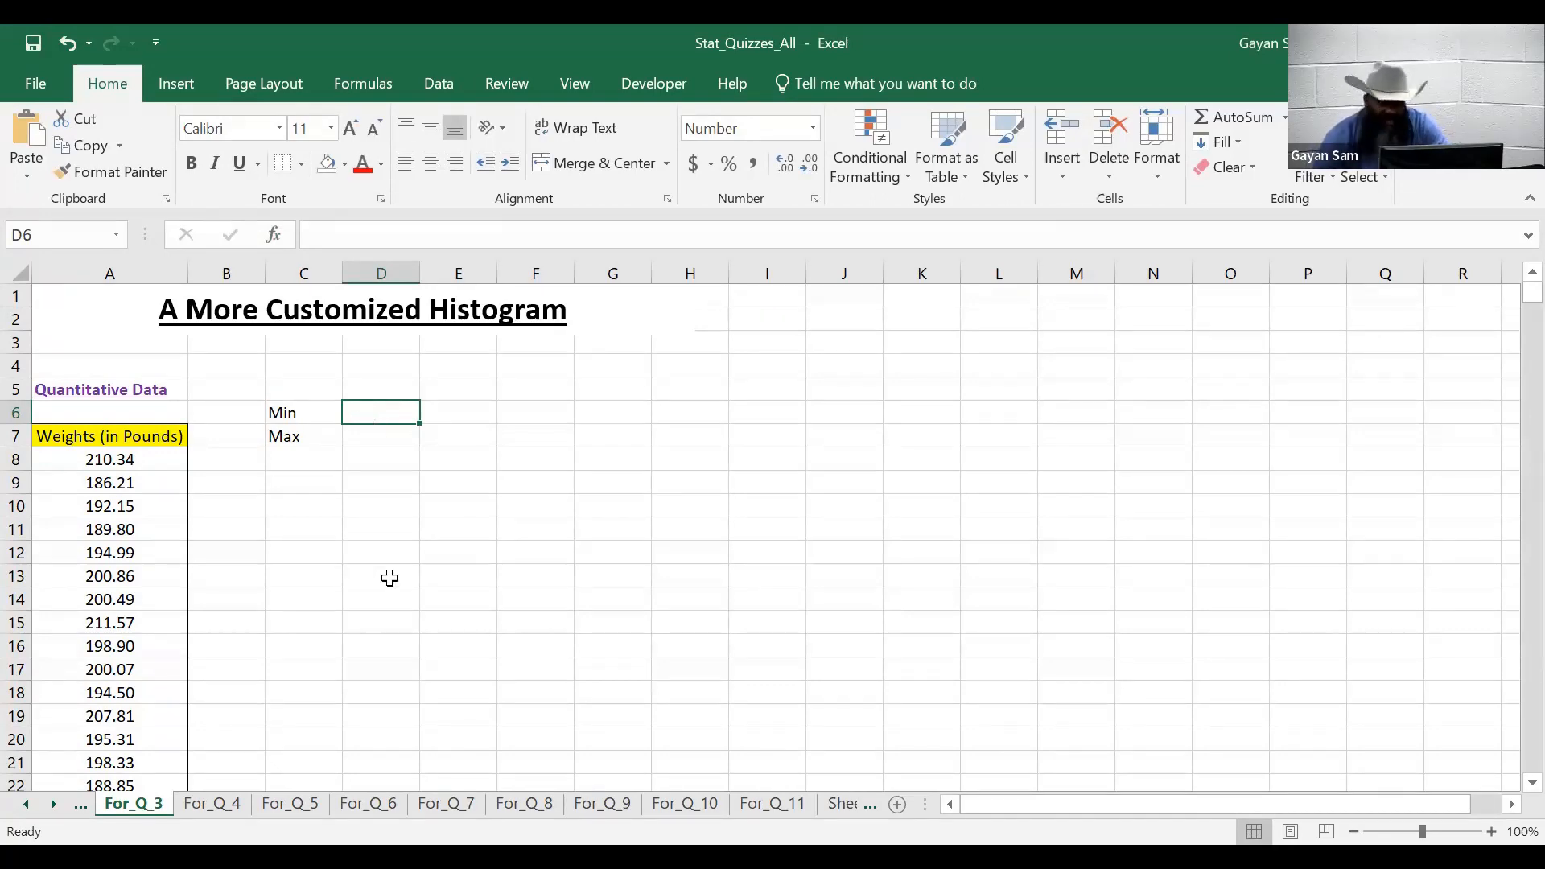
- Enter =MIN(A8:A3007) in D6 via Insert Function, giving a minimum weight of 164.77
click(274, 235)
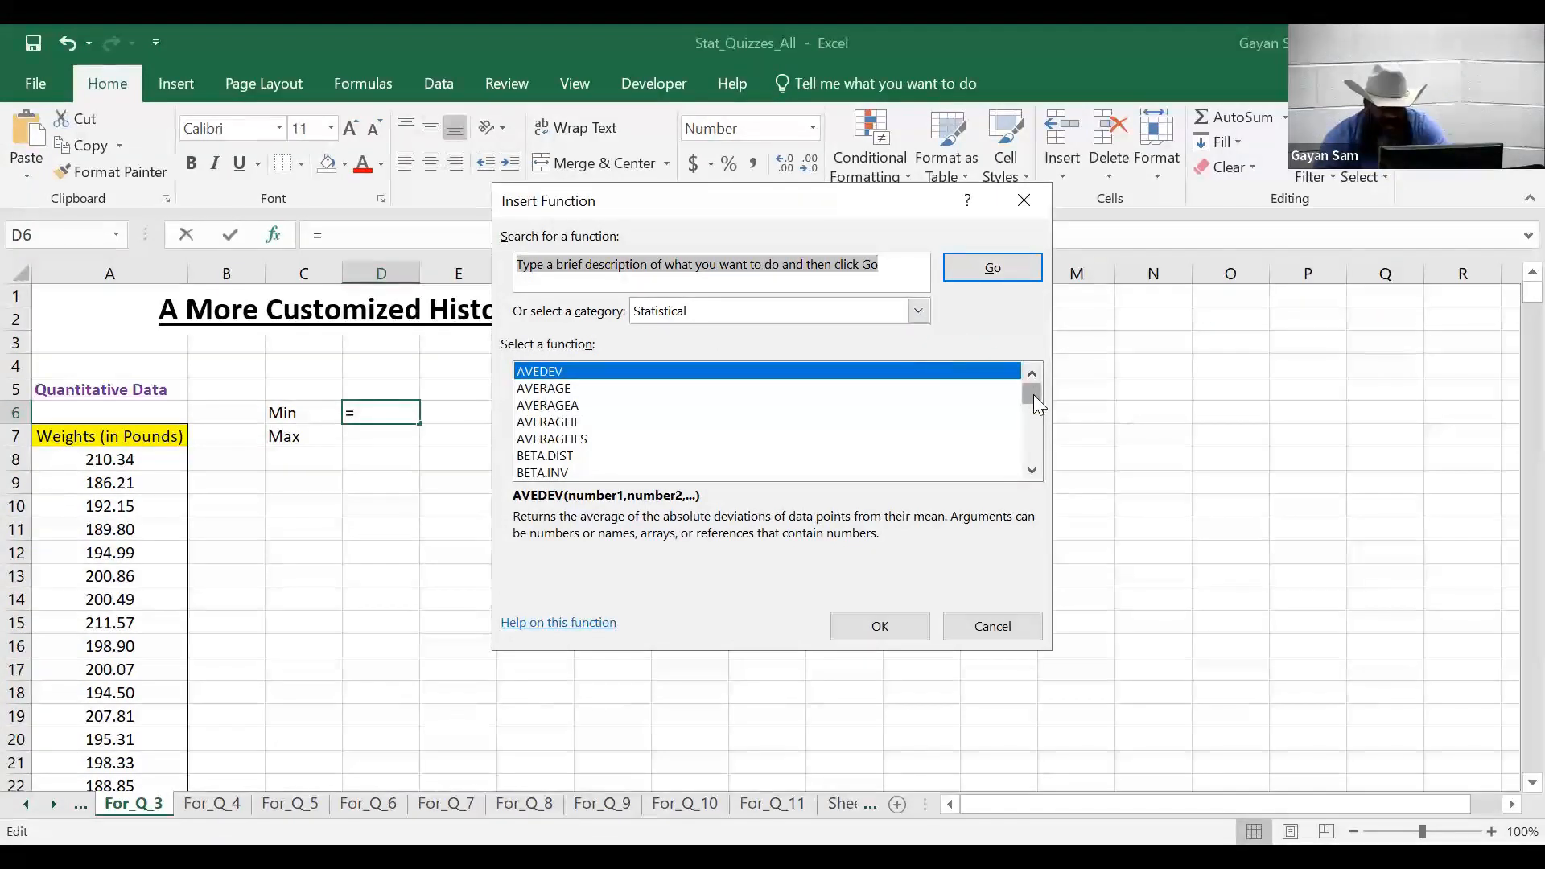
drag(1034, 395, 885, 425)
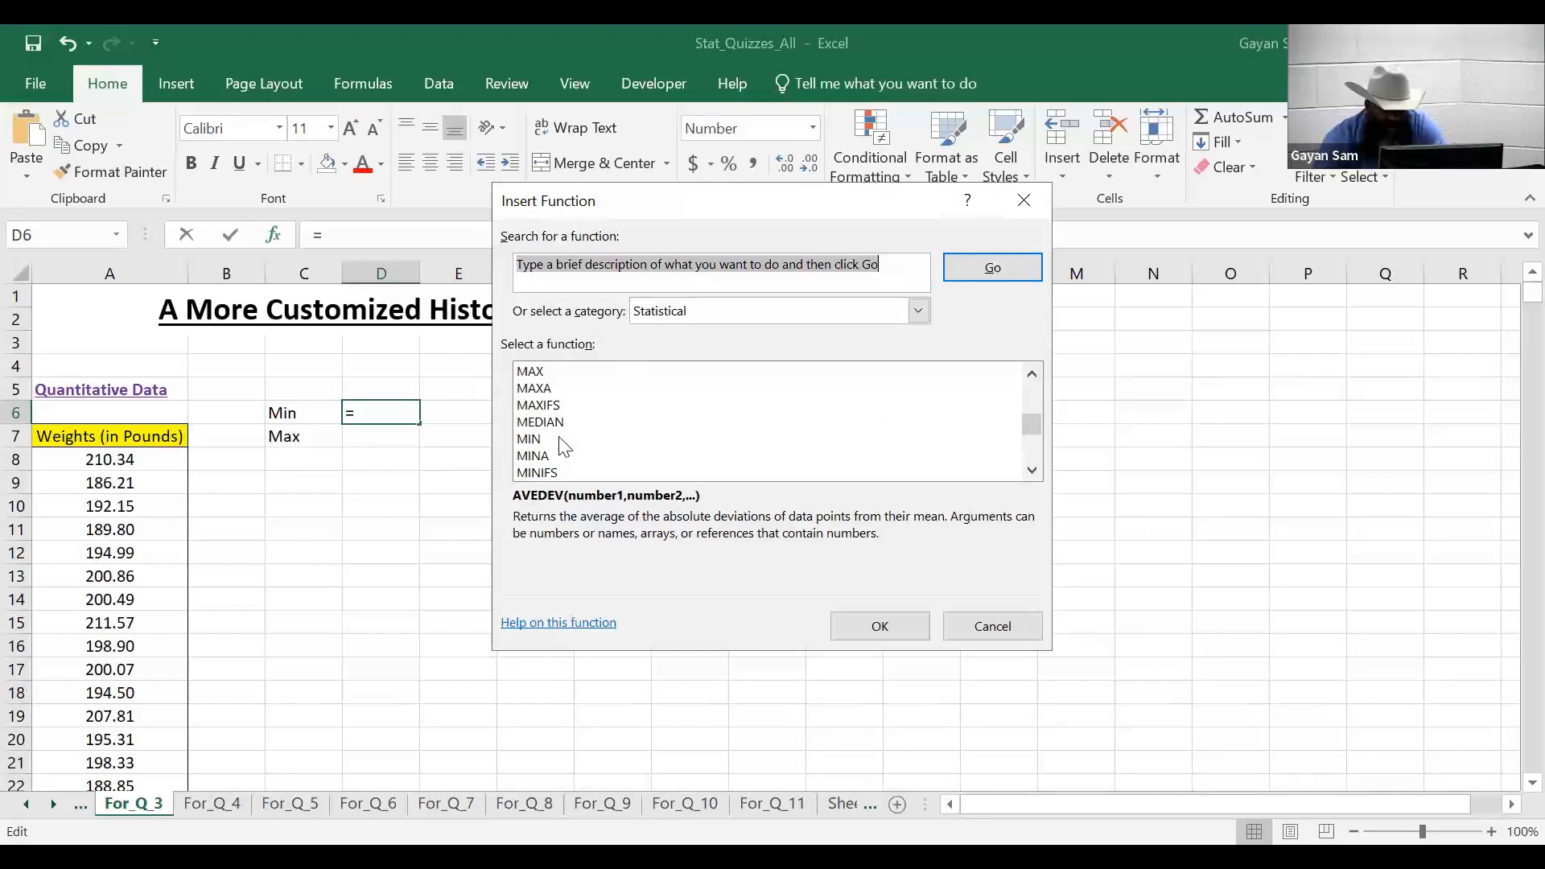
click(553, 441)
click(890, 625)
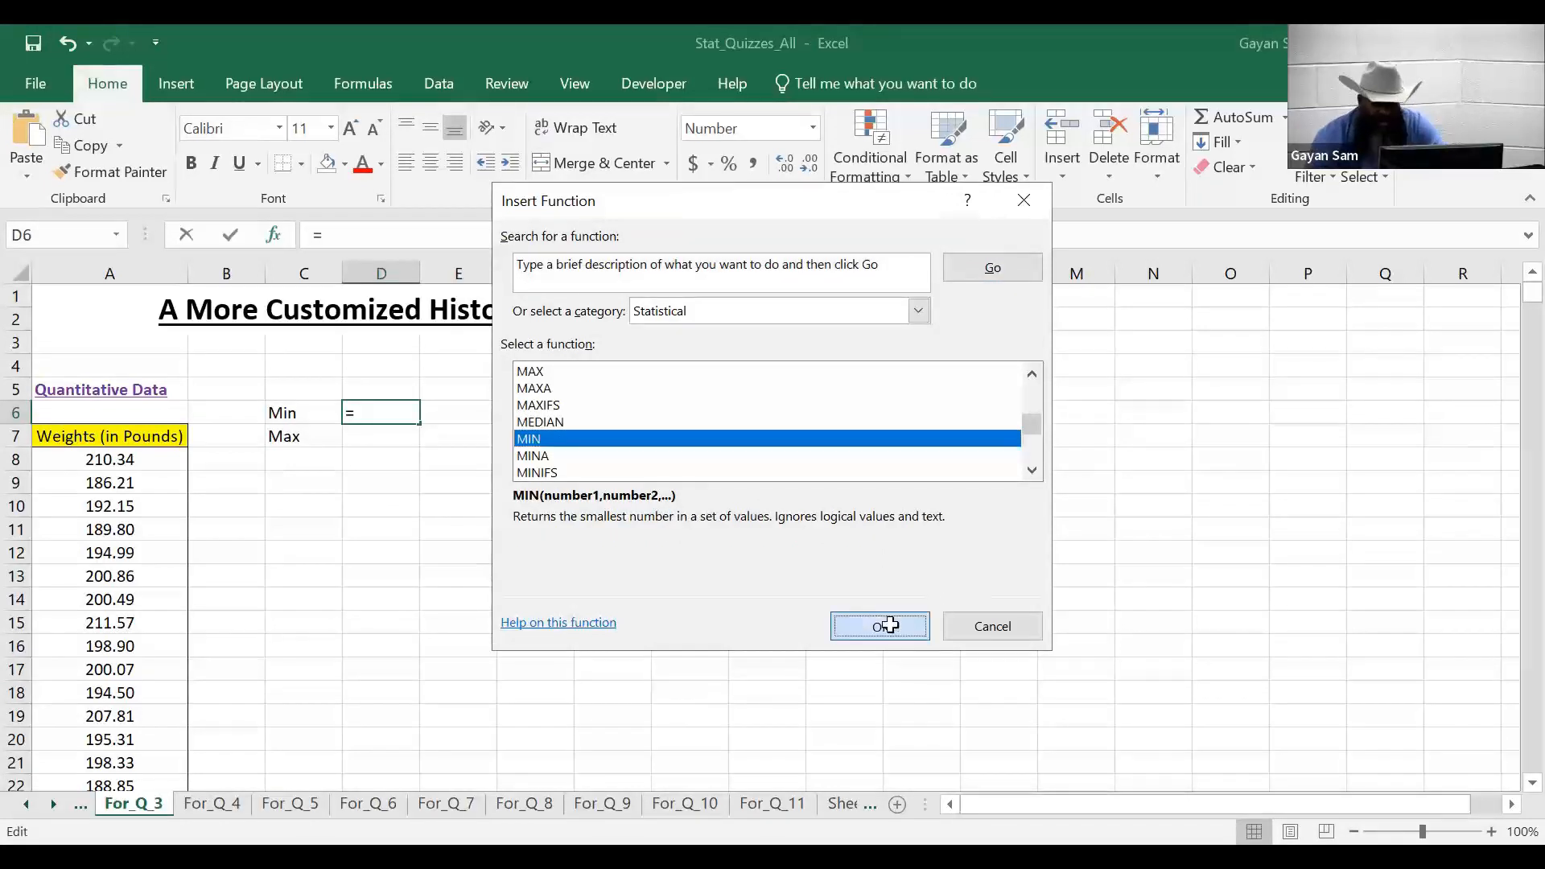
click(808, 284)
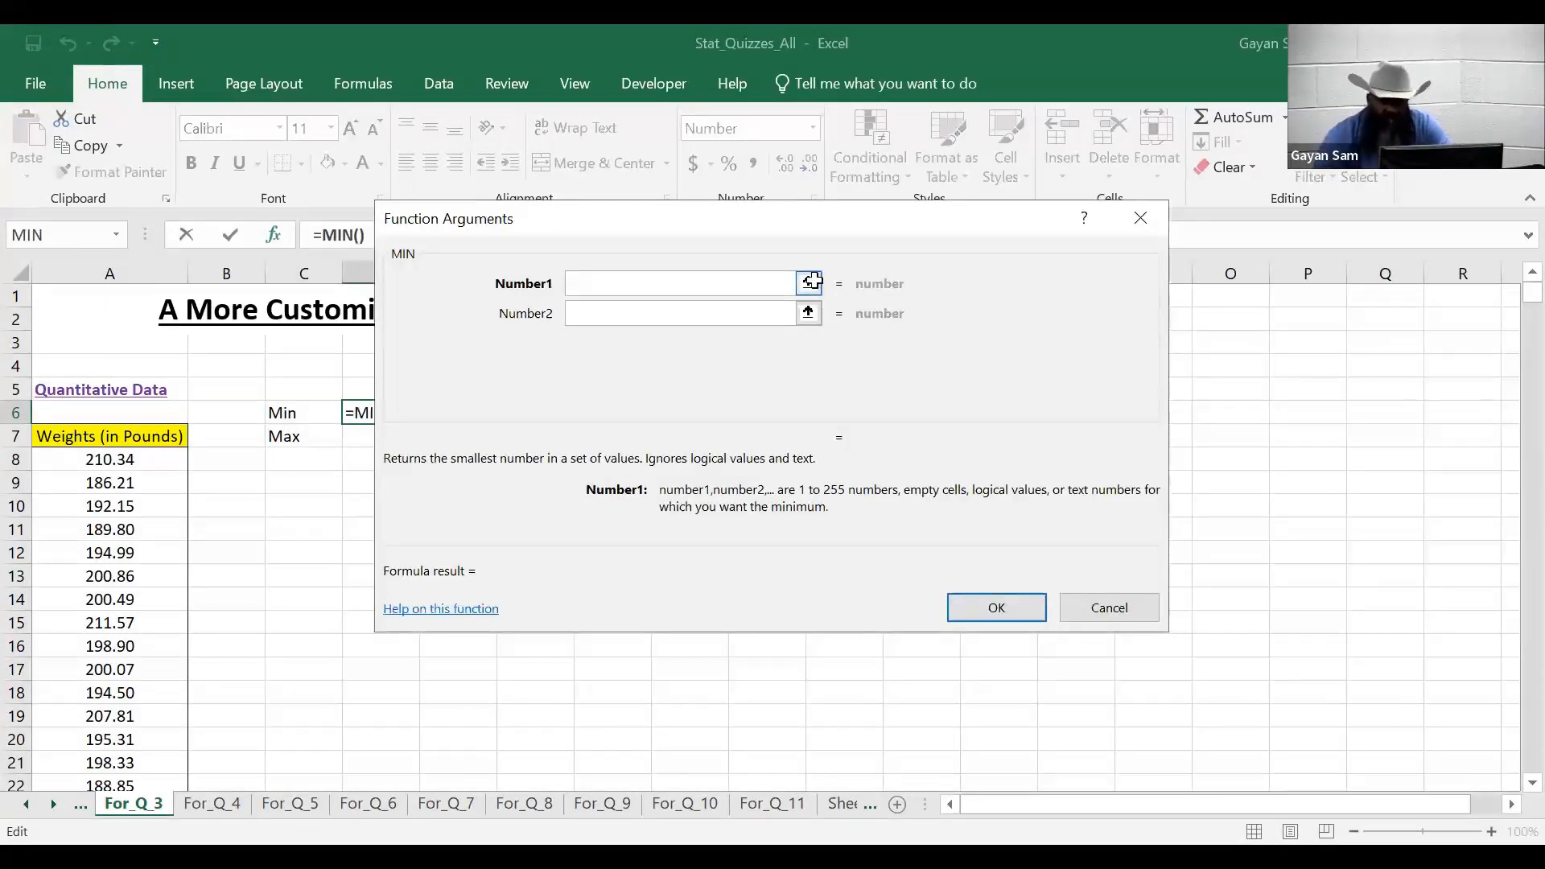
click(150, 457)
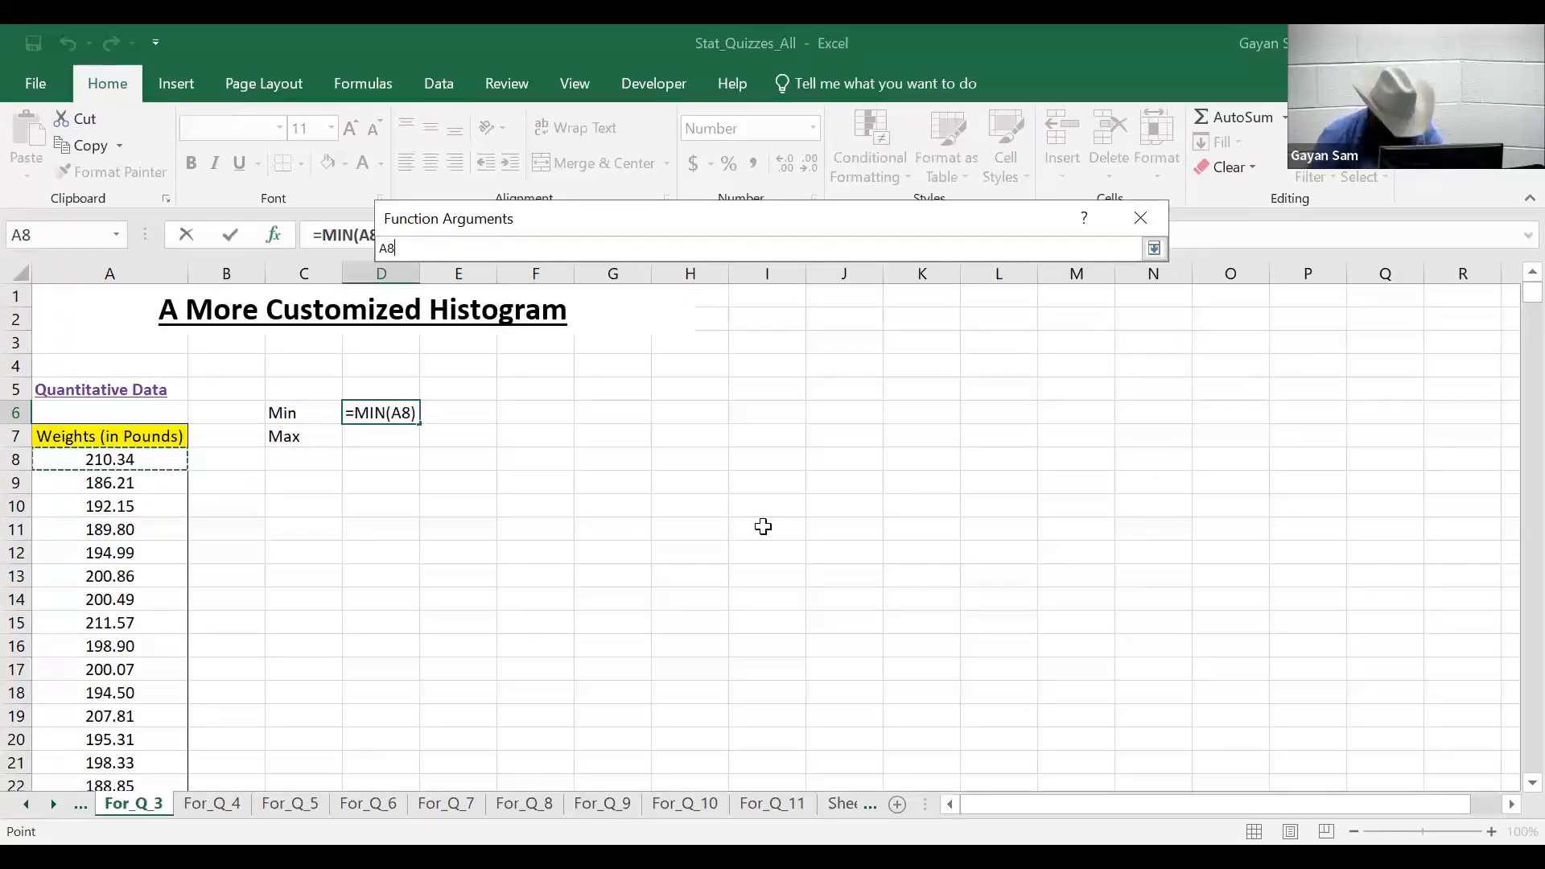
key(ctrl+shift+Down)
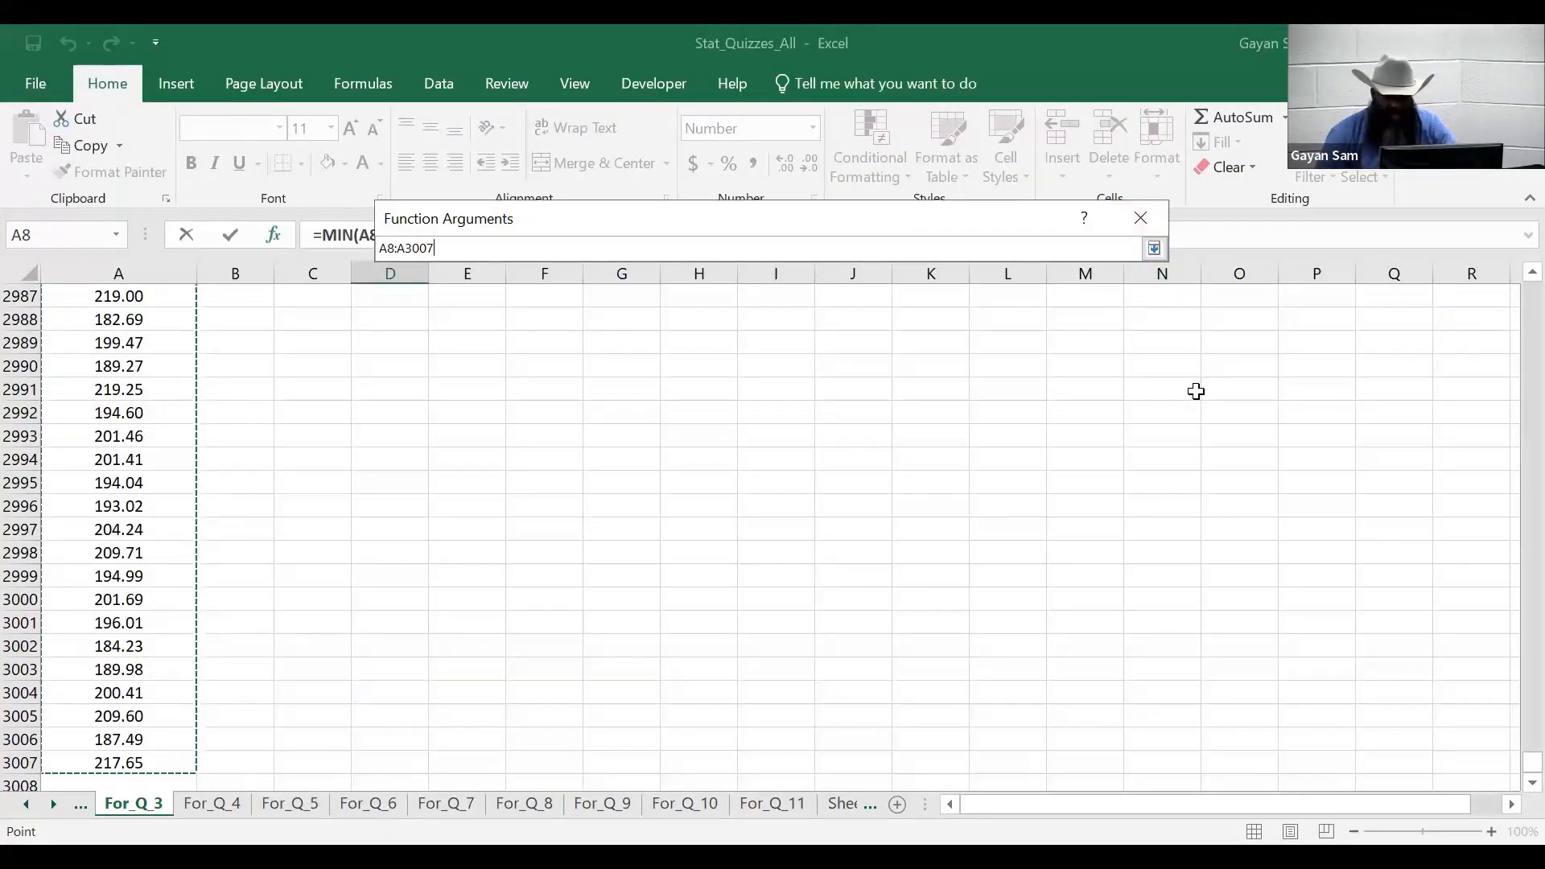
key(Return)
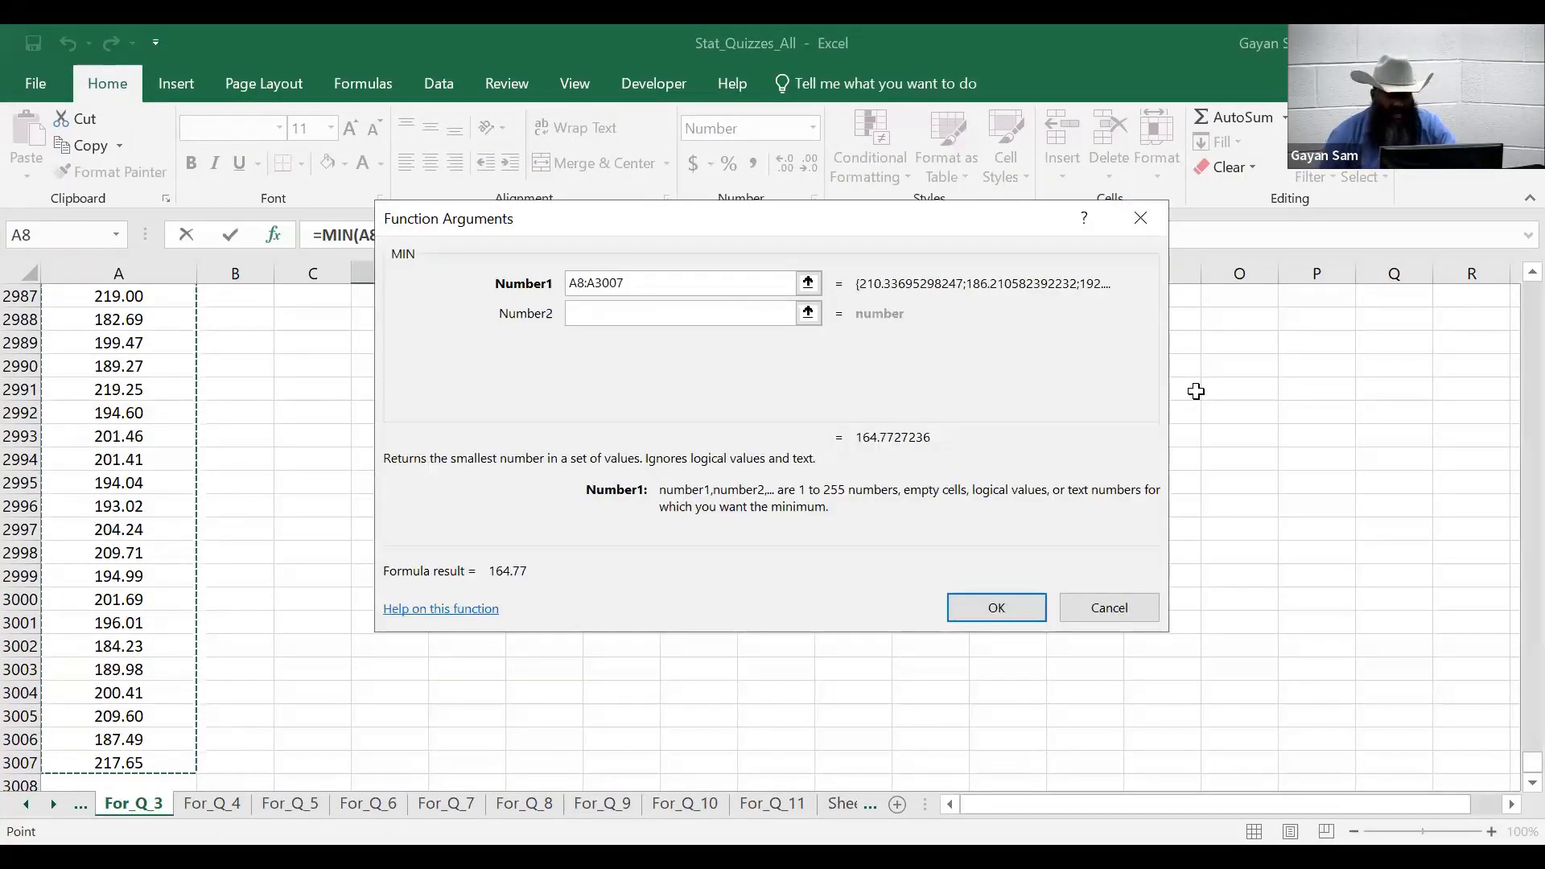
click(1015, 605)
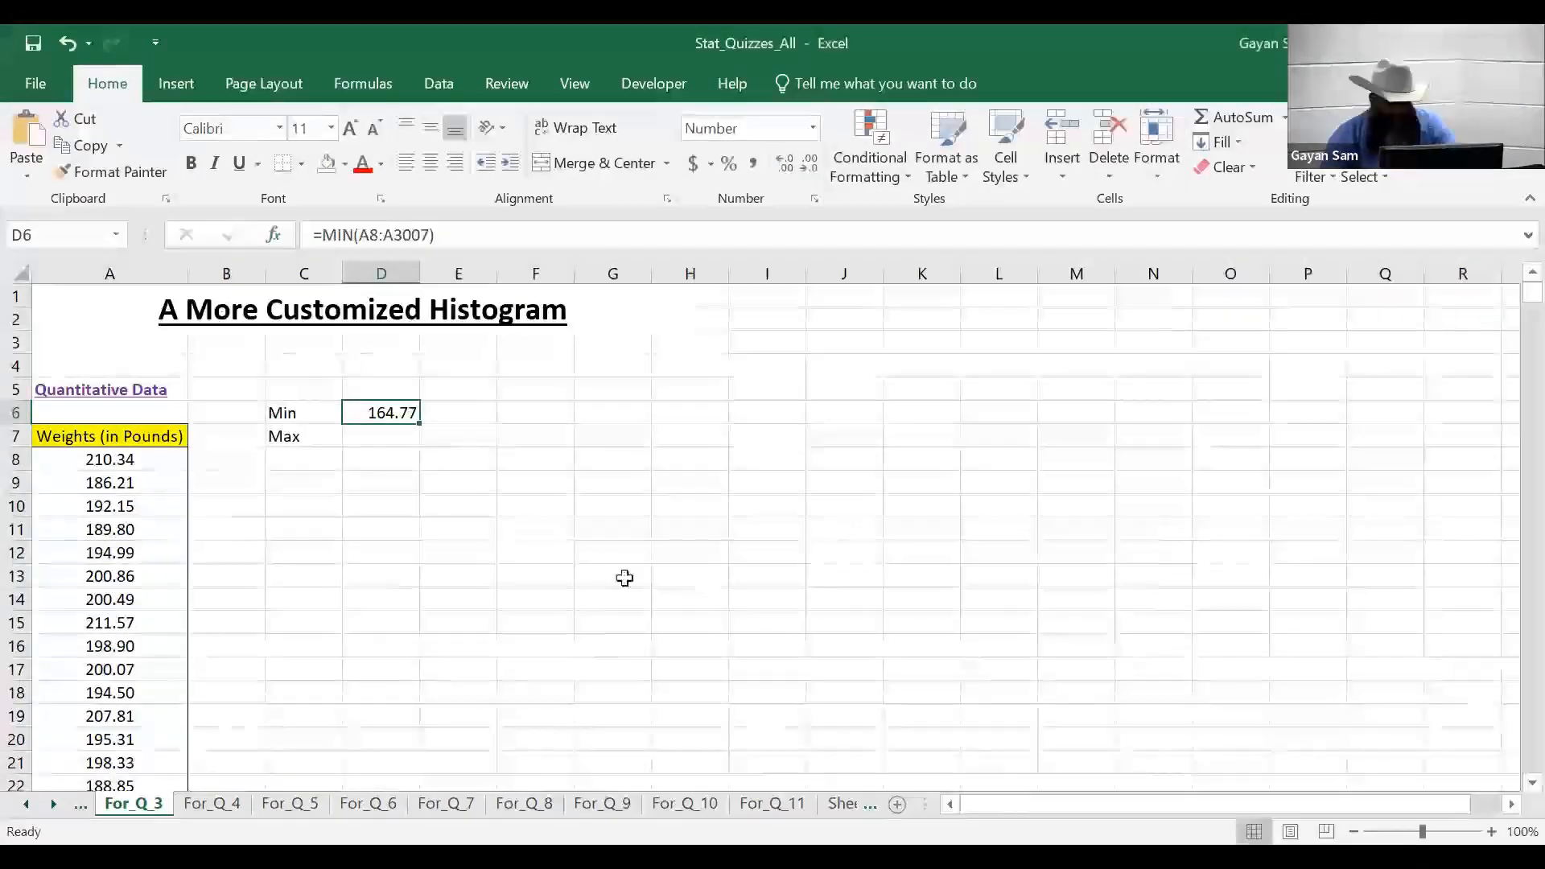
click(371, 439)
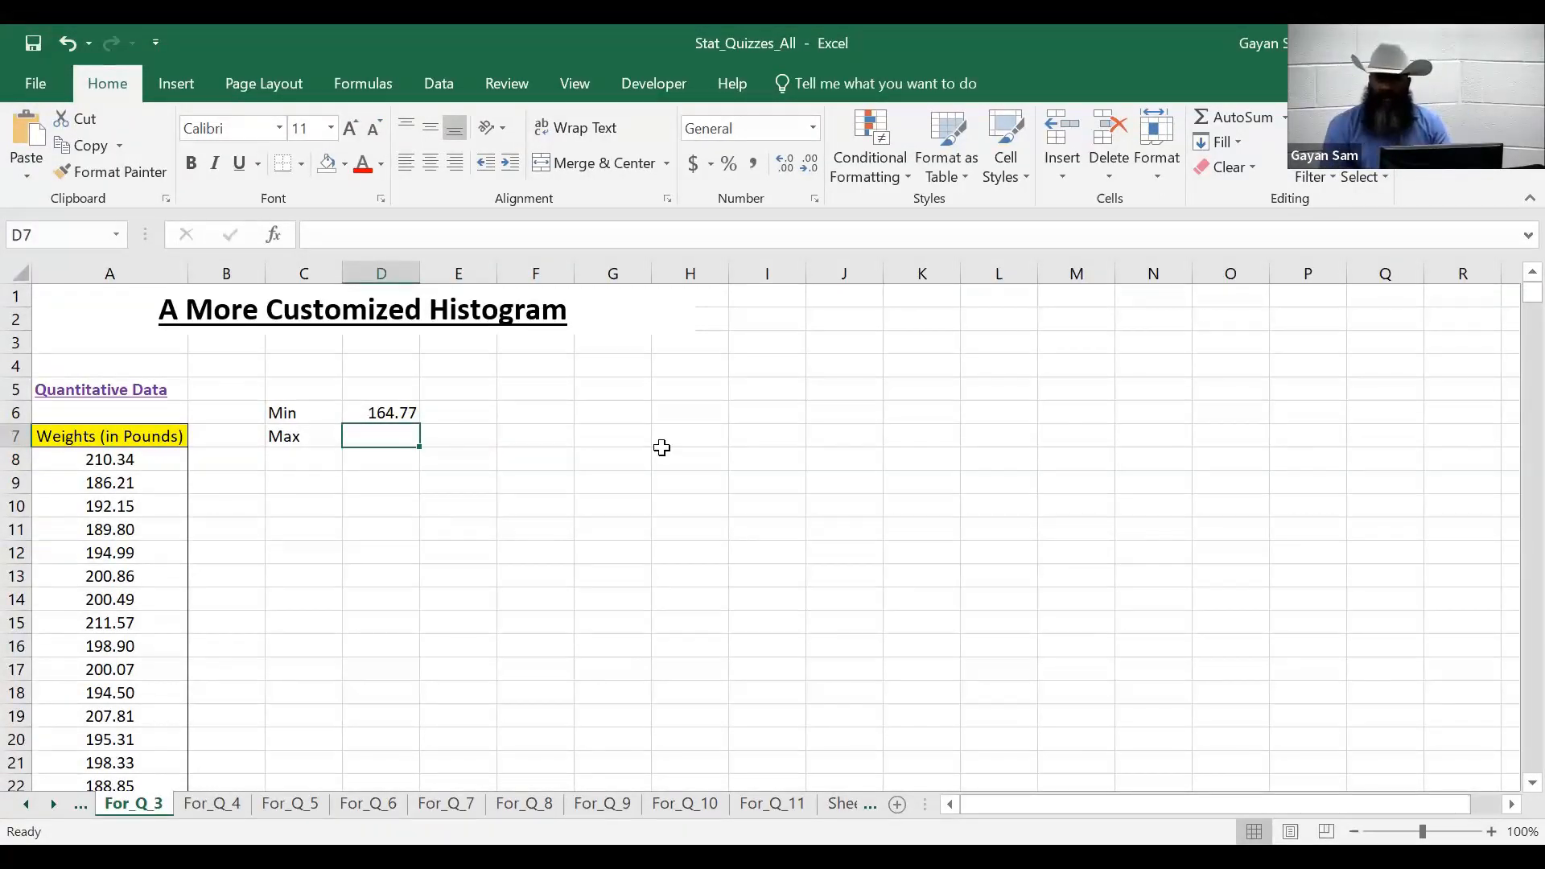
text(=)
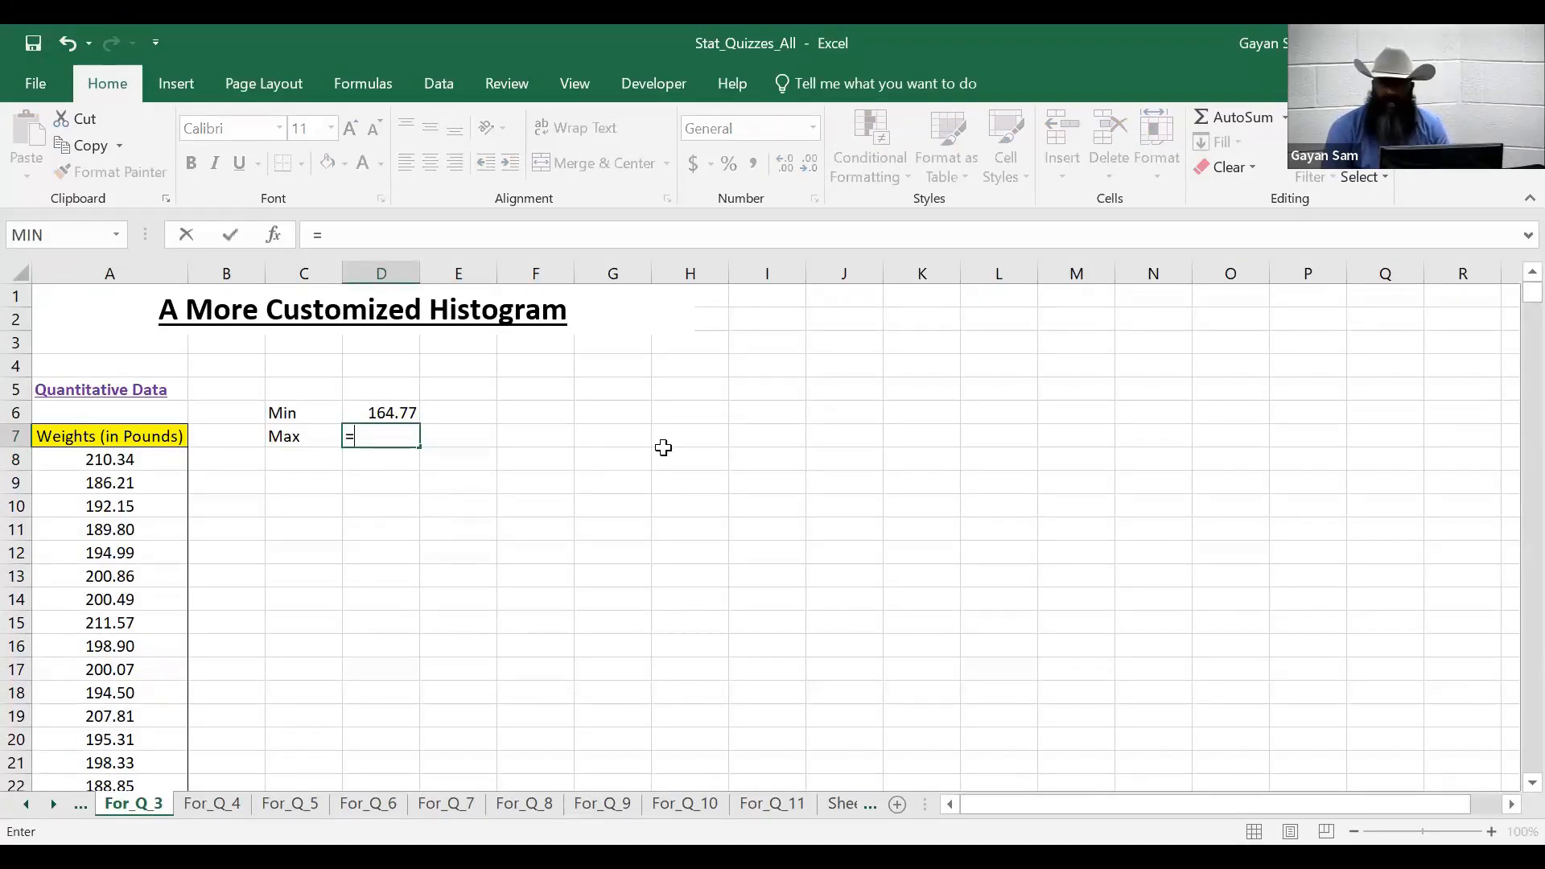
text(max()
key(Left)
key(Left)
key(Left)
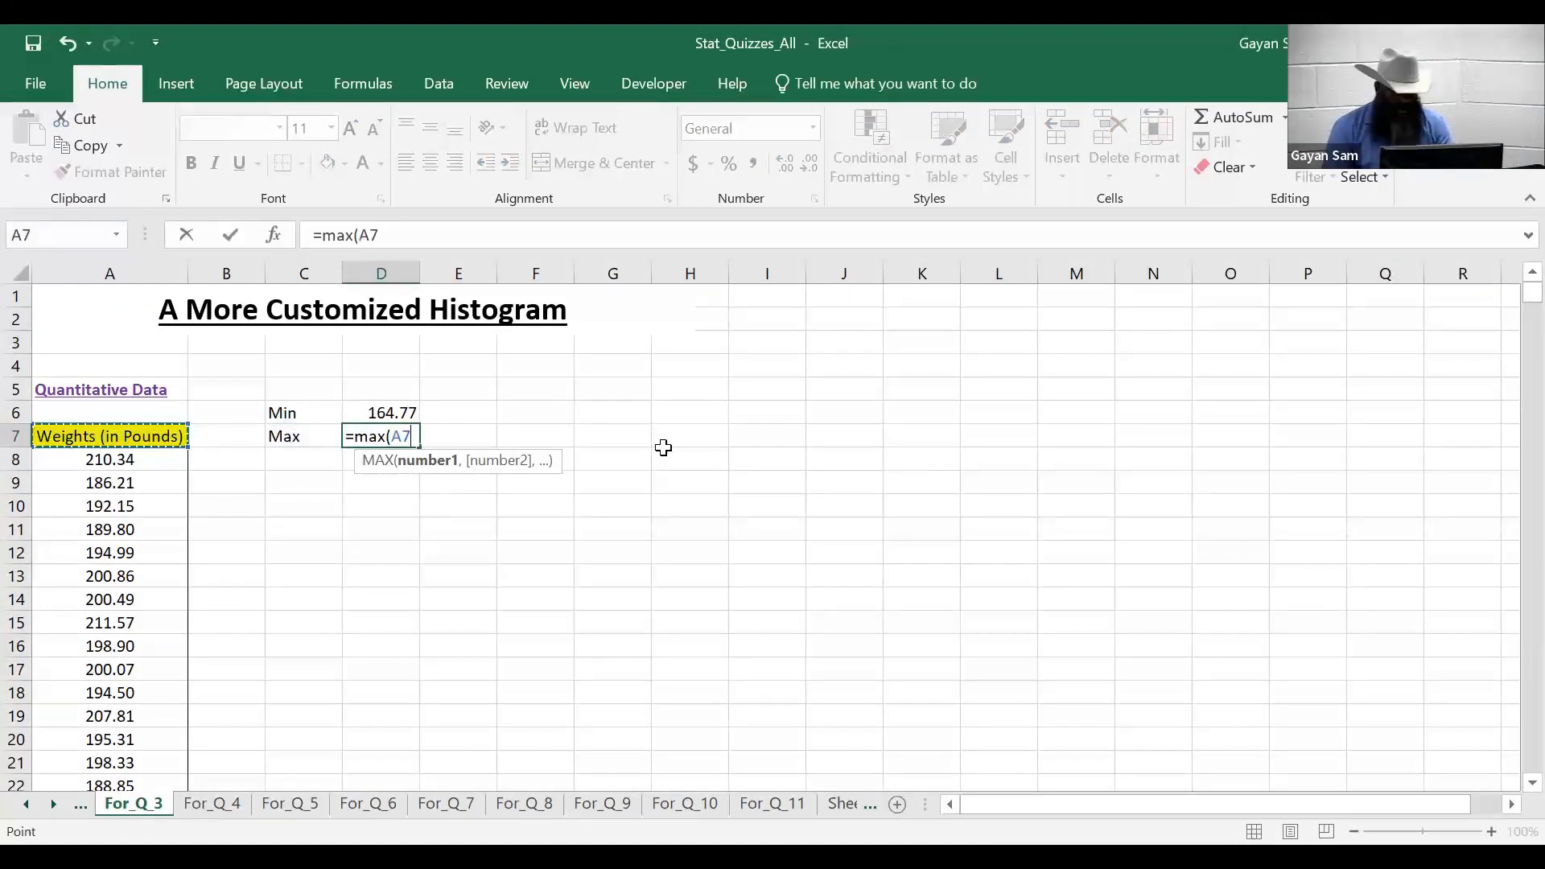
key(Down)
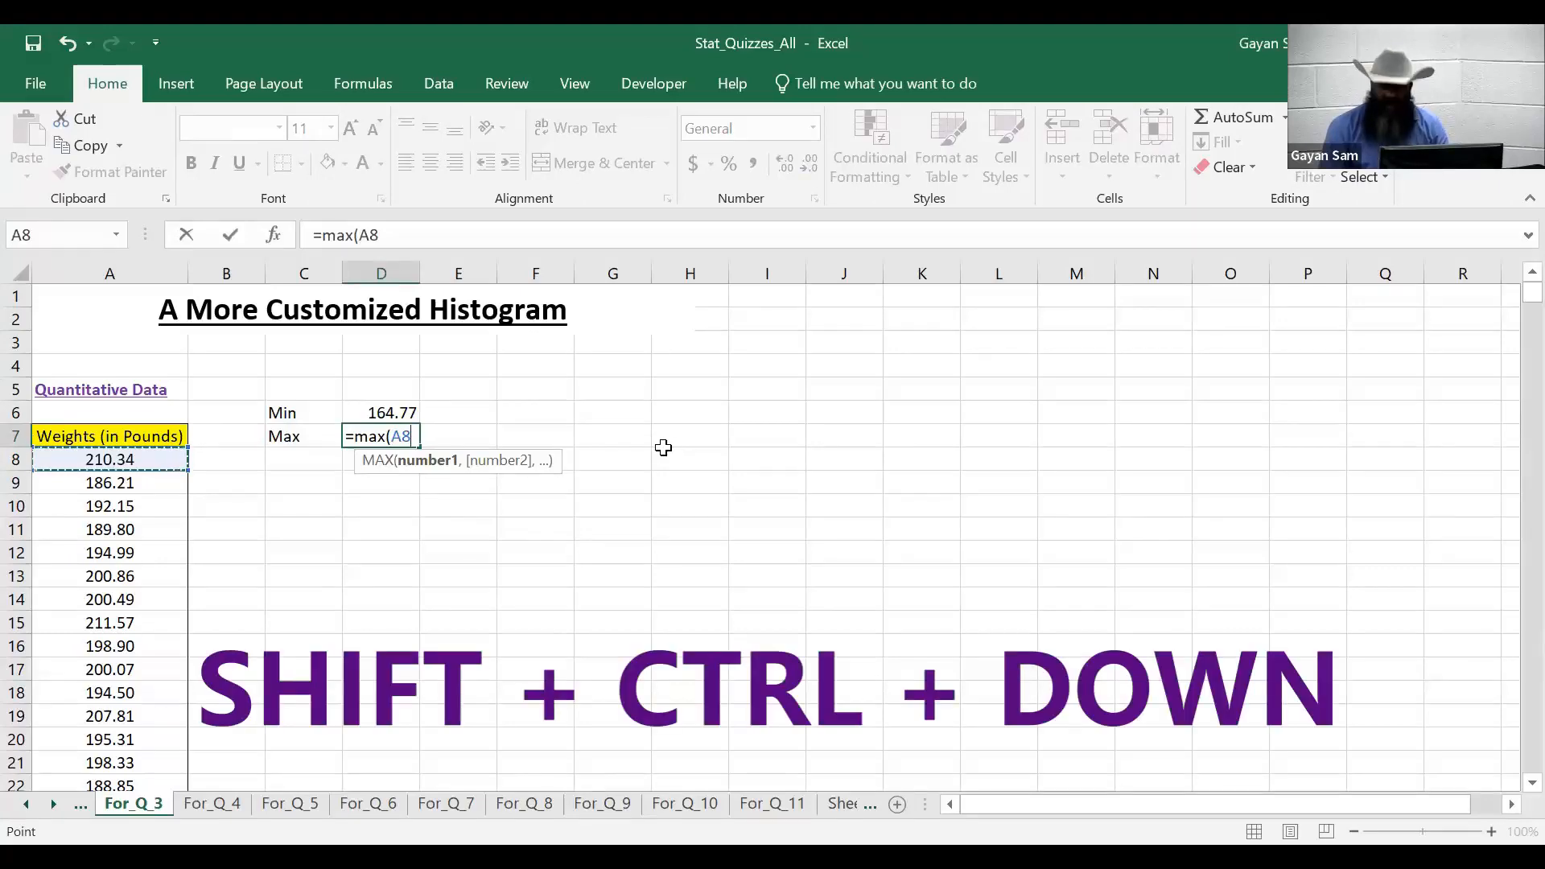
key(ctrl+shift+Down)
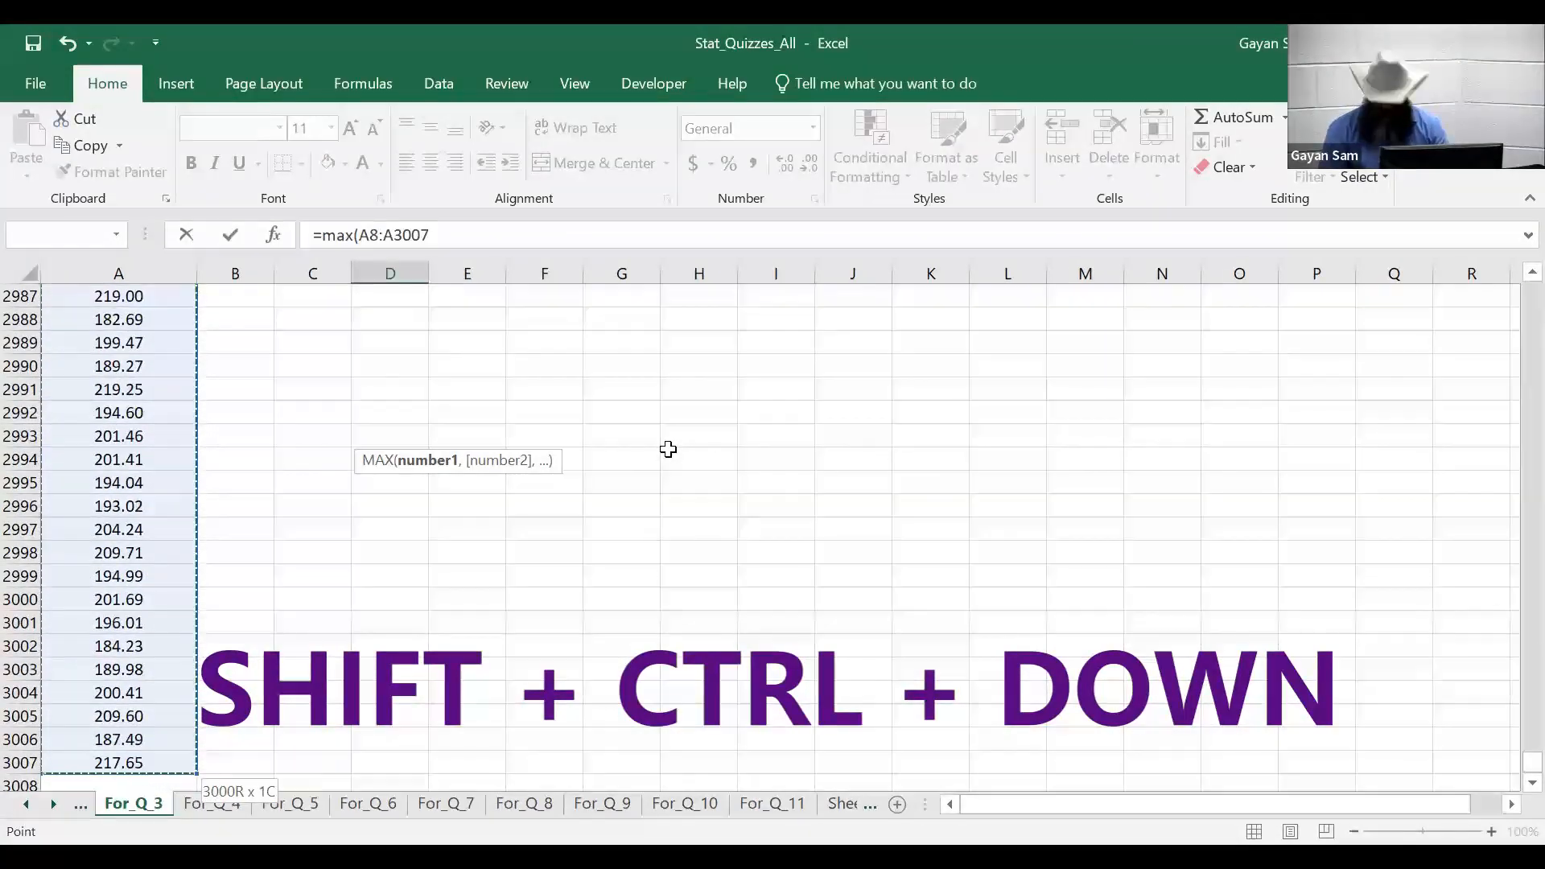
key(Return)
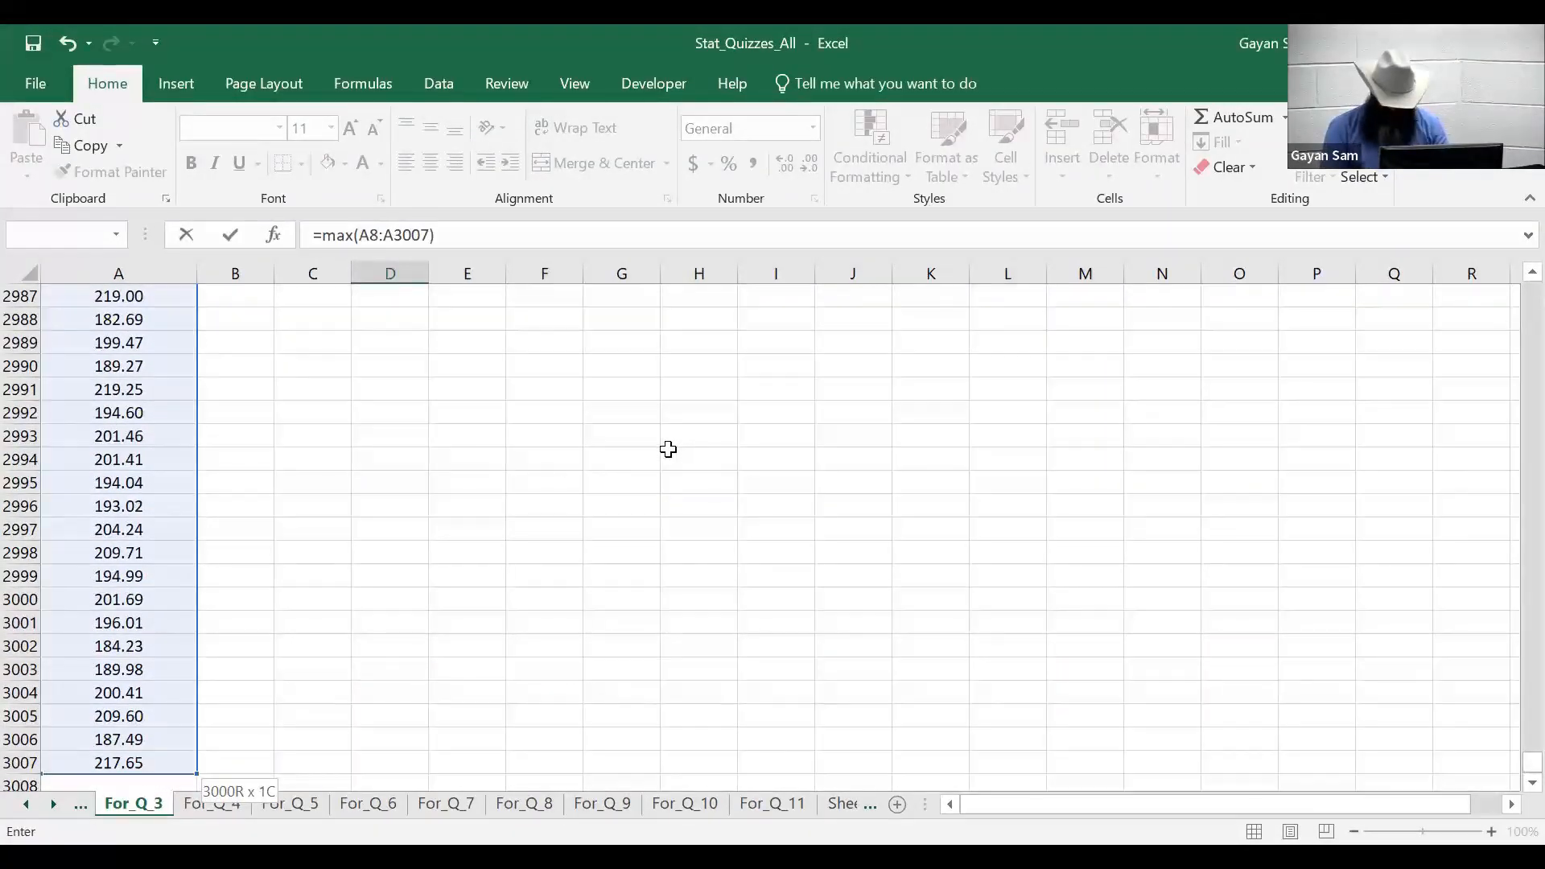
scroll(705, 449, up, 3)
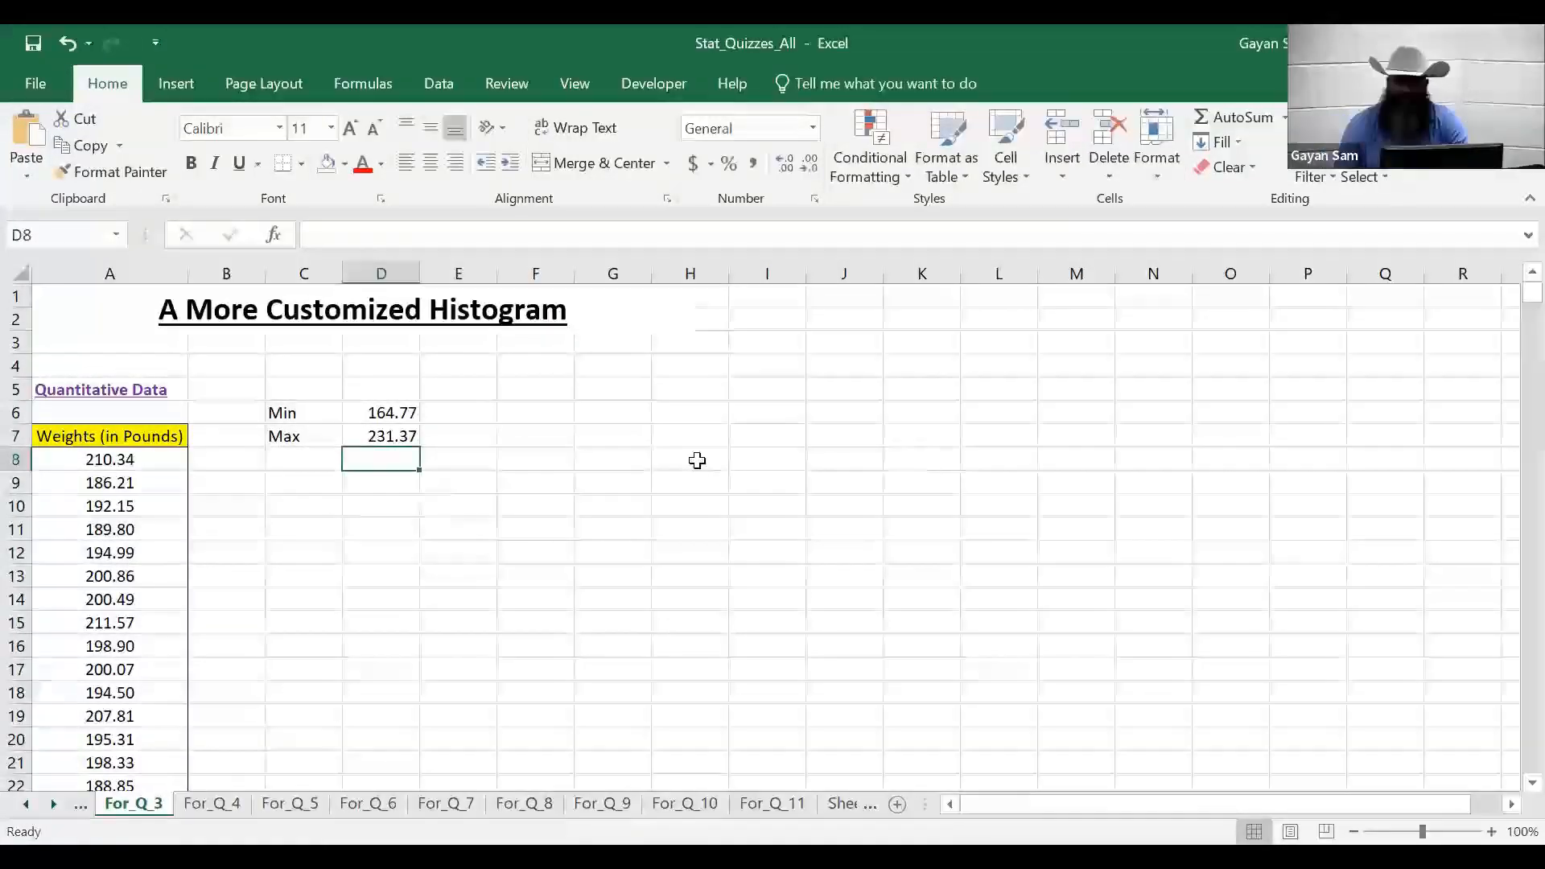
key(Up)
key(Delete)
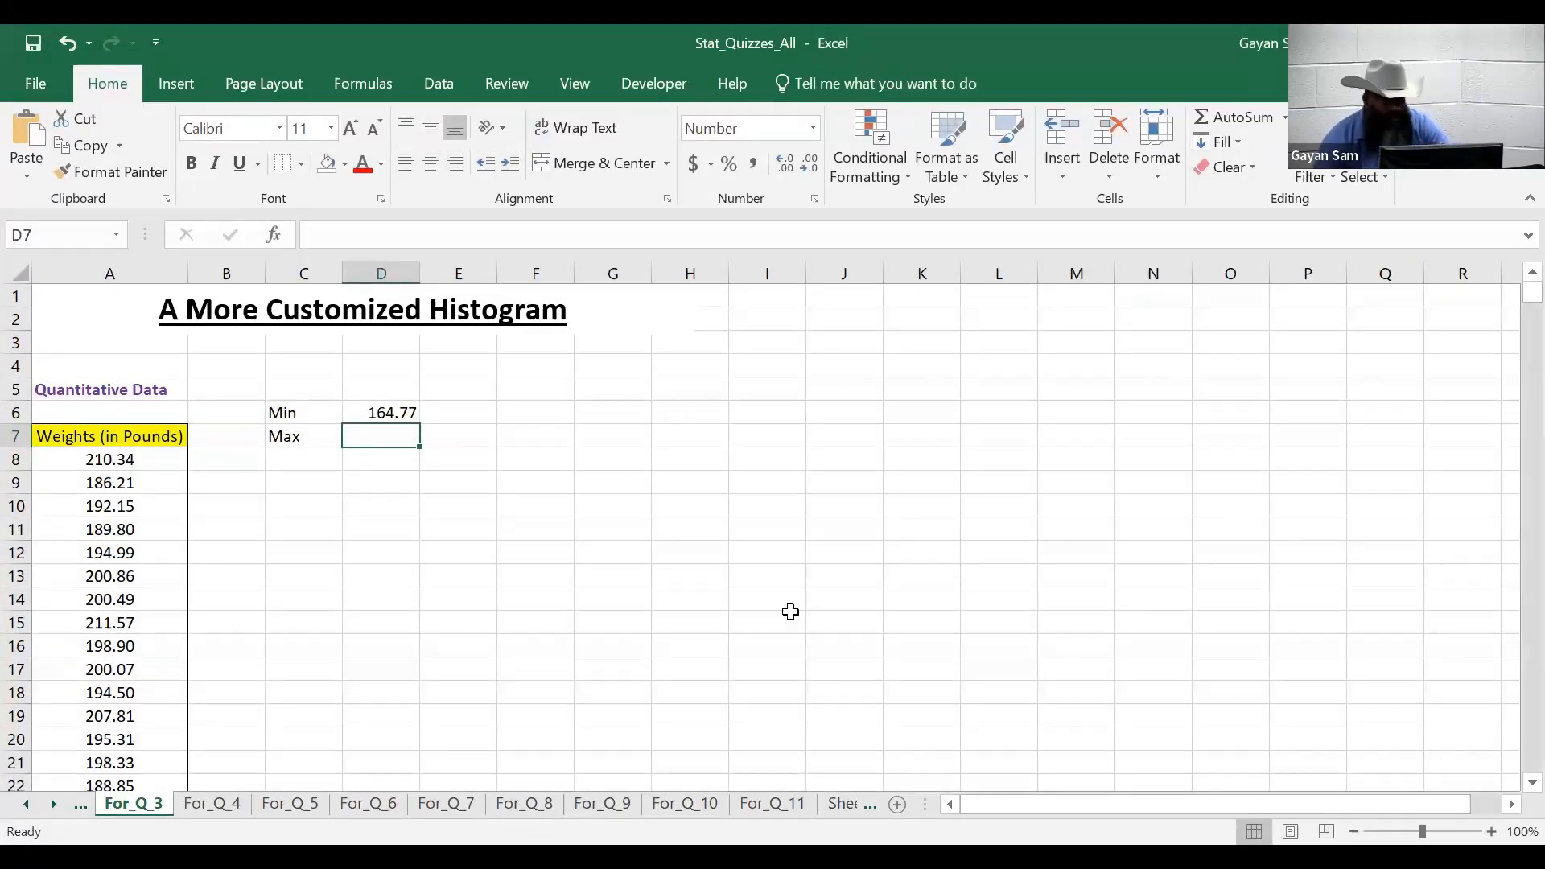
- Put =MAX(A8:A3007) in D7 via Insert Function, returning a maximum of 231.37
click(281, 233)
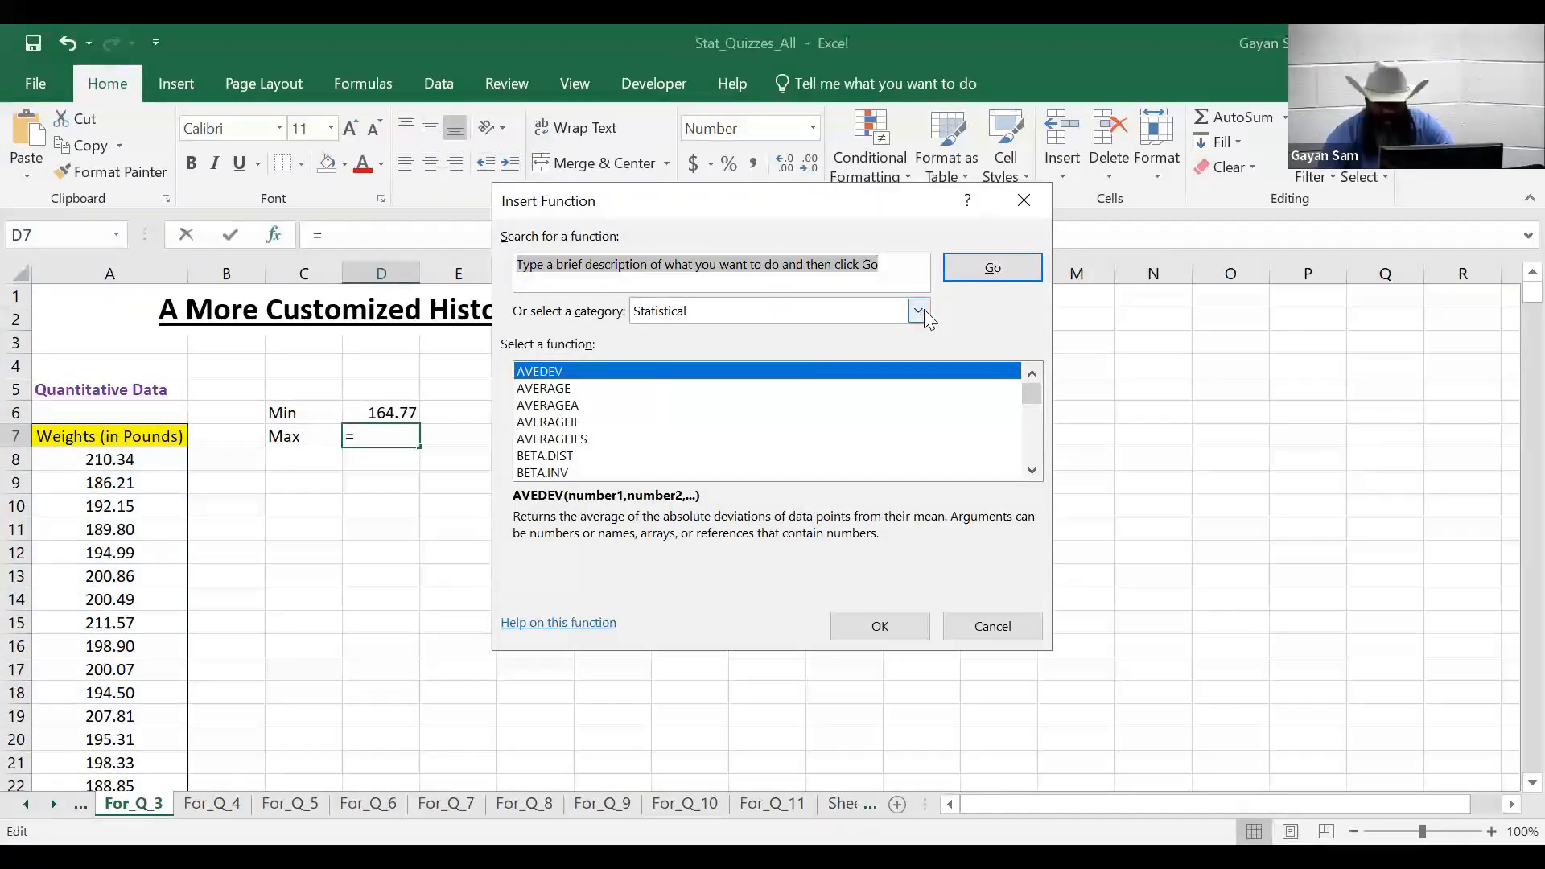
drag(1038, 390, 1030, 419)
click(562, 428)
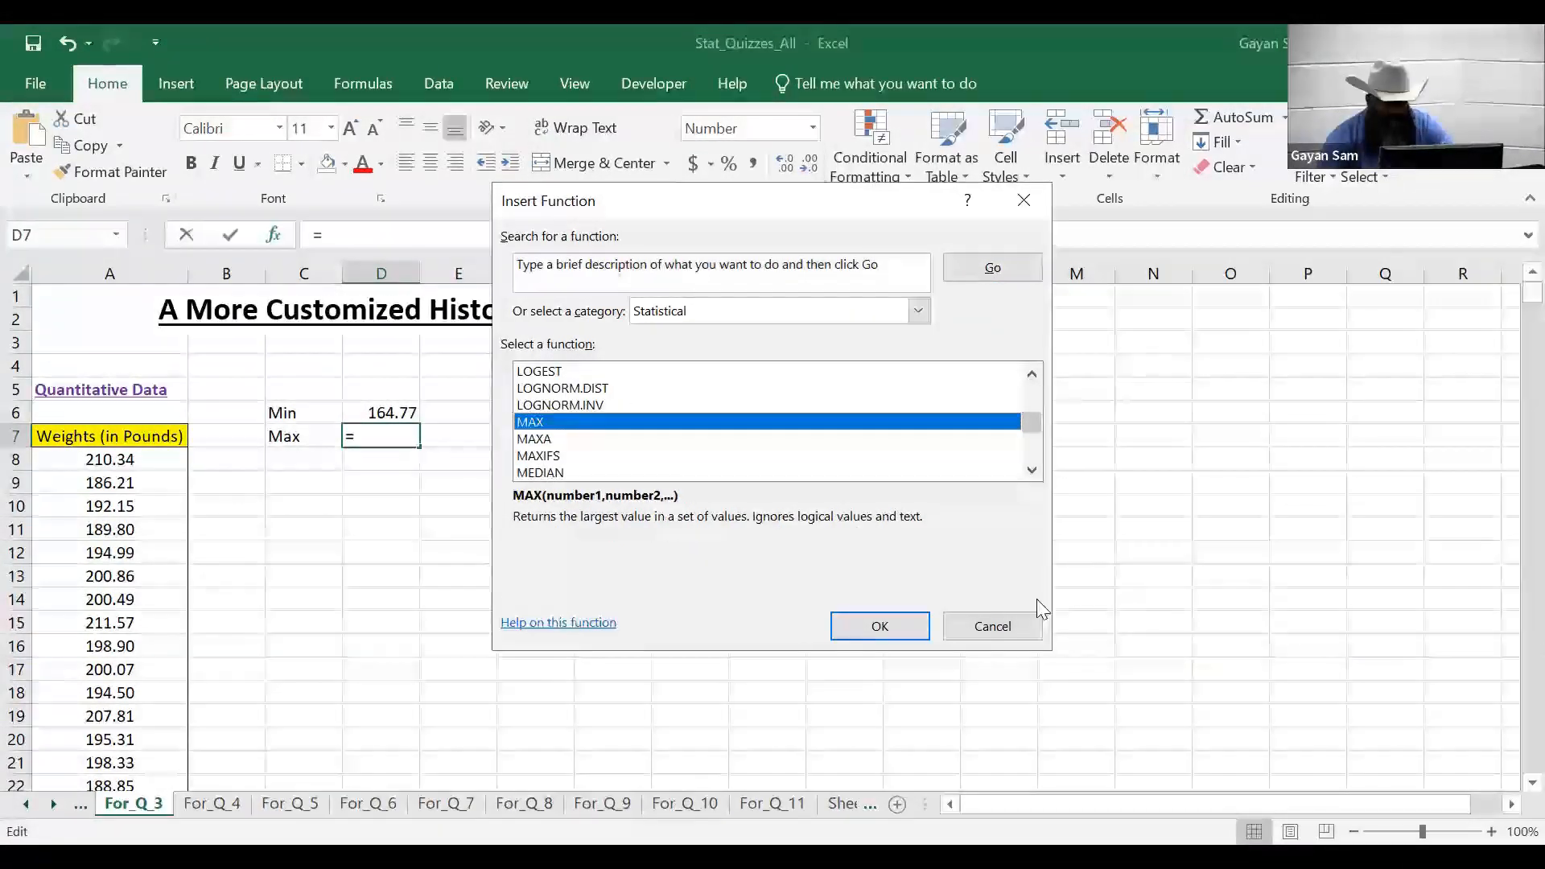
click(906, 636)
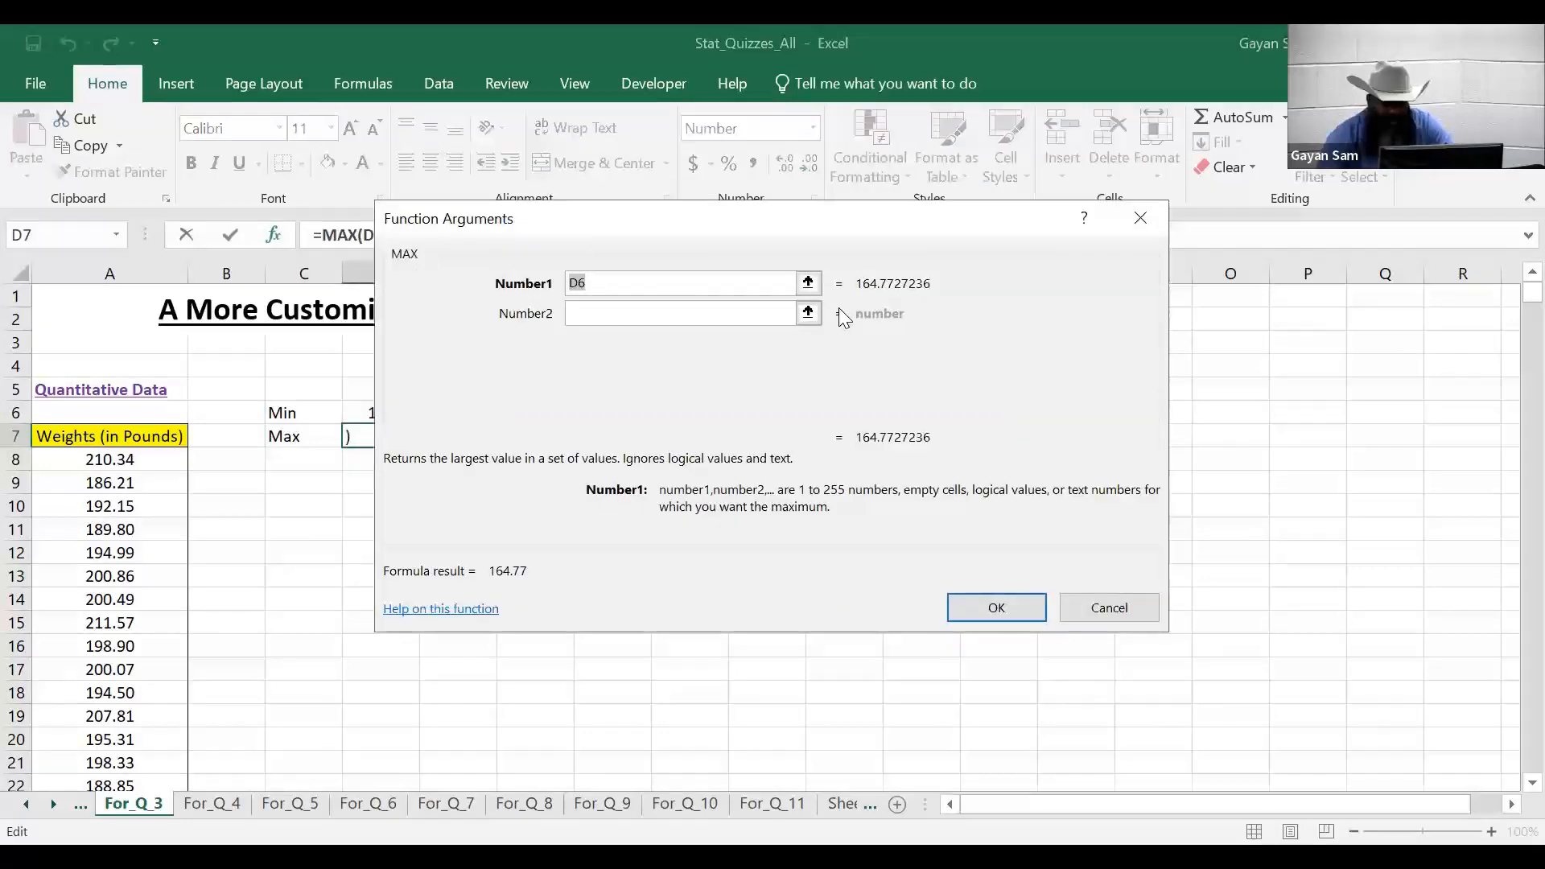
click(810, 286)
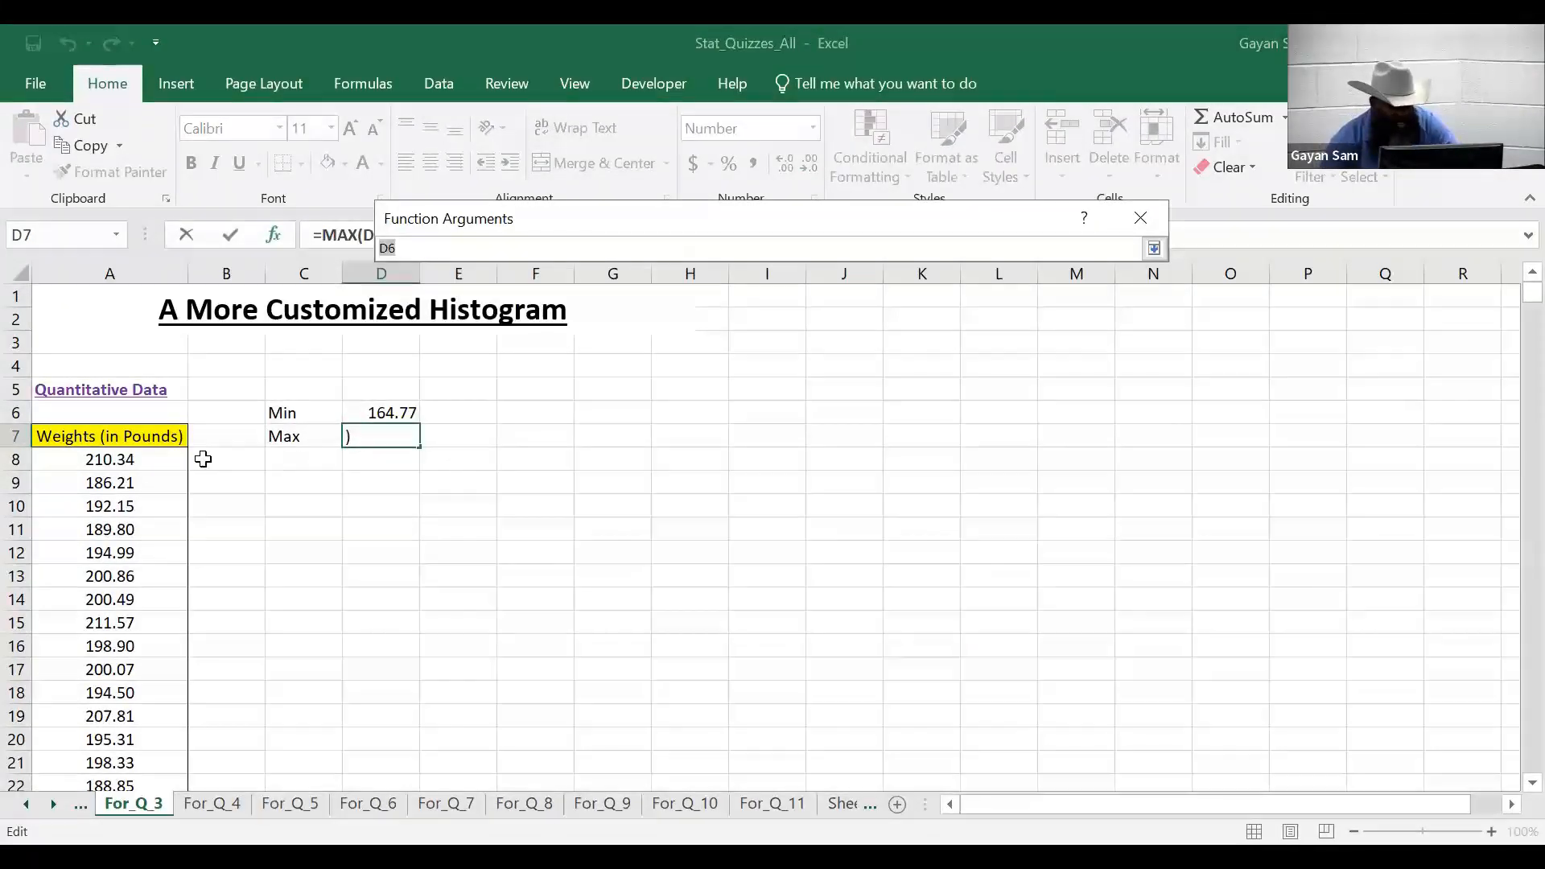
click(131, 461)
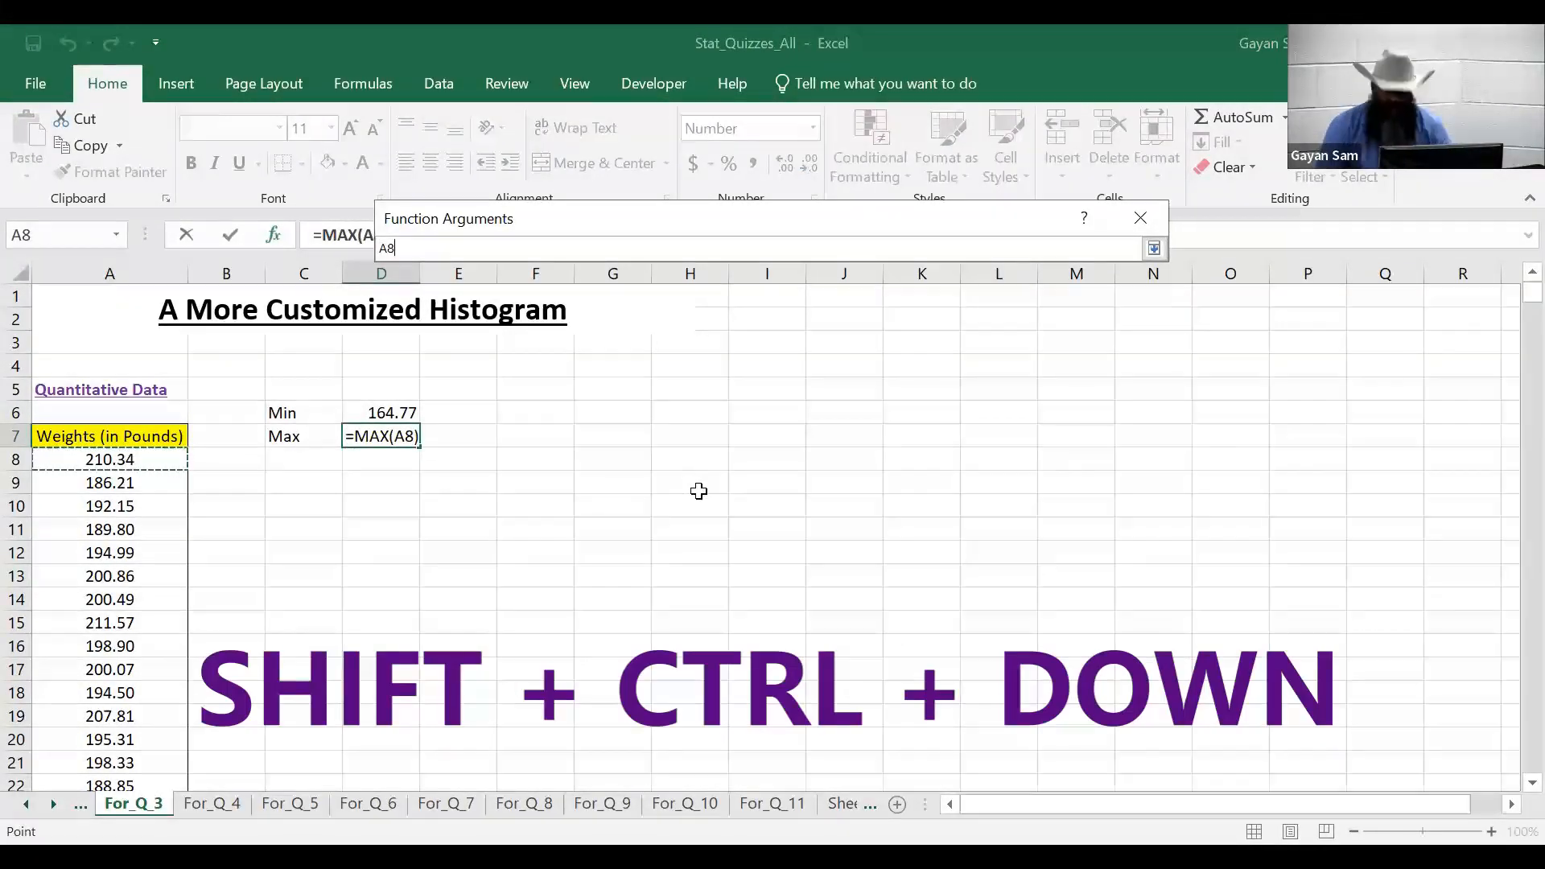
key(ctrl+shift+Down)
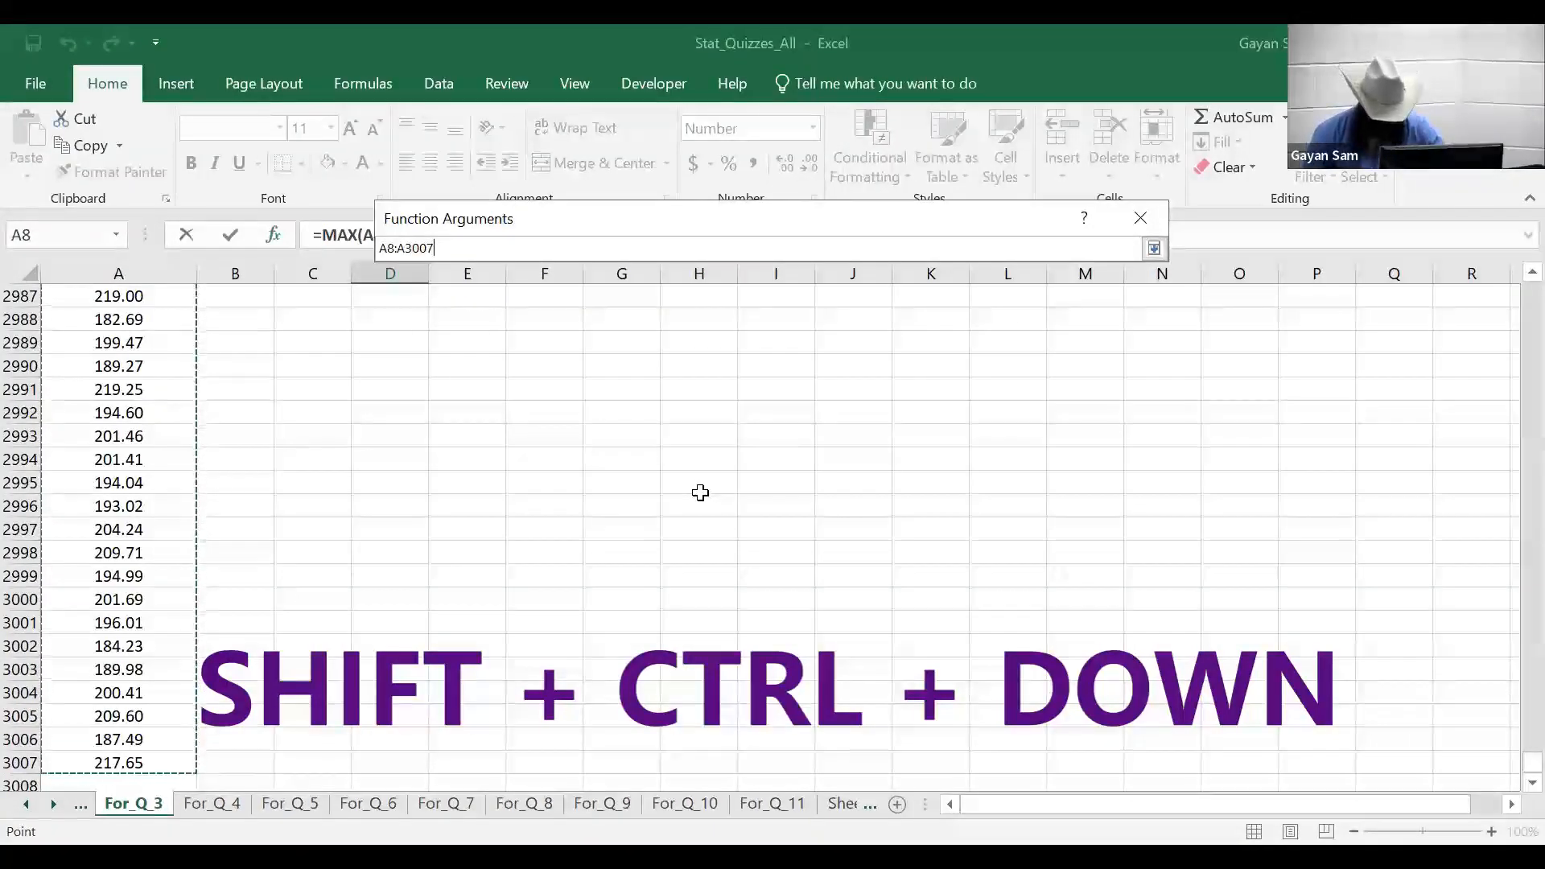
key(Return)
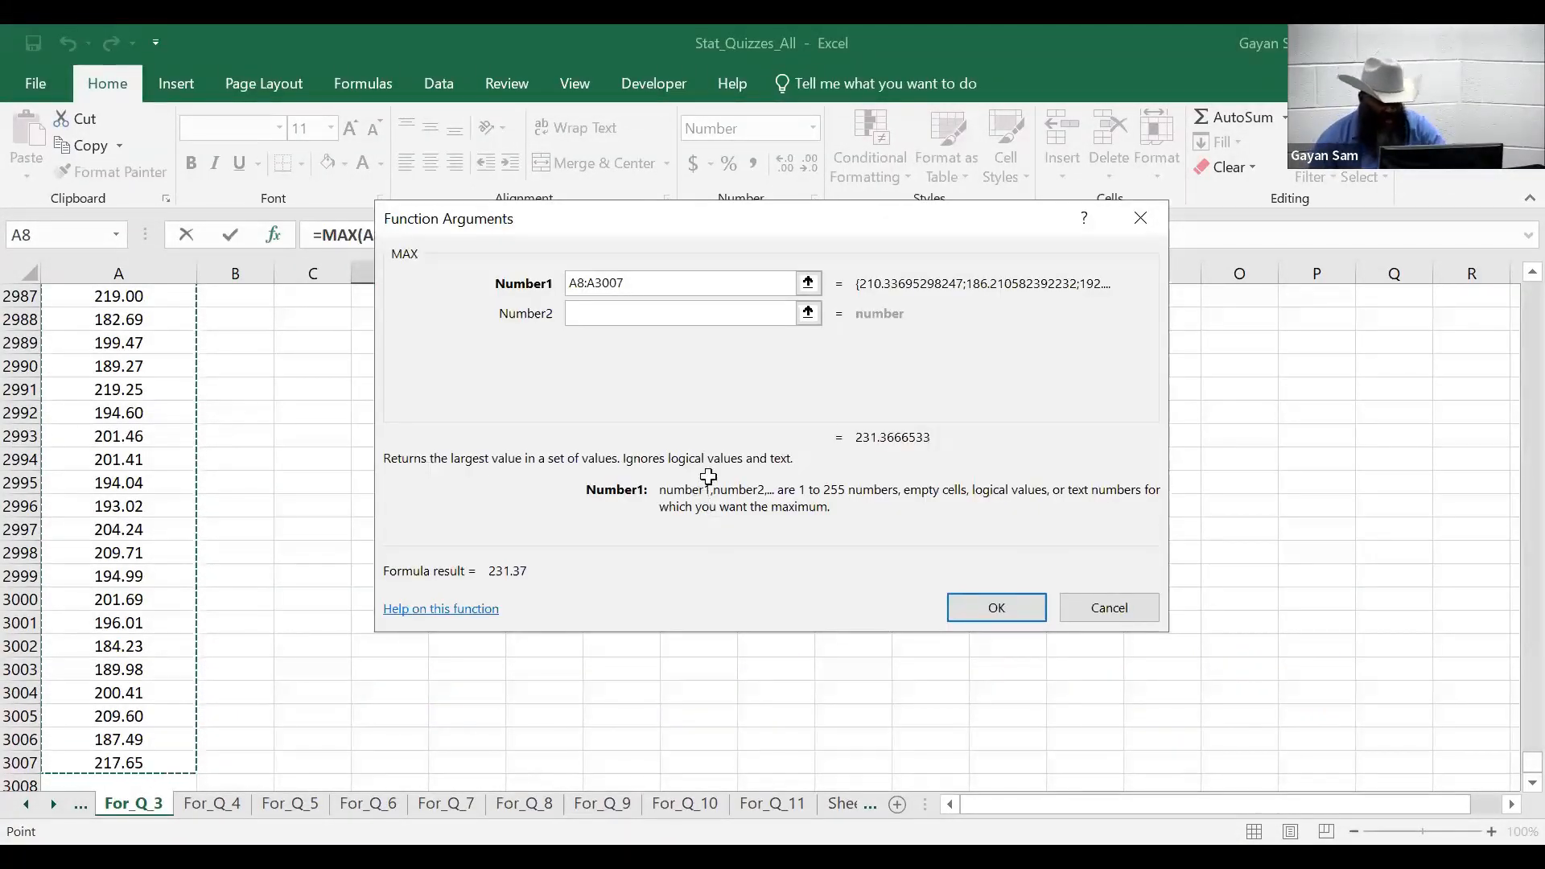
key(Return)
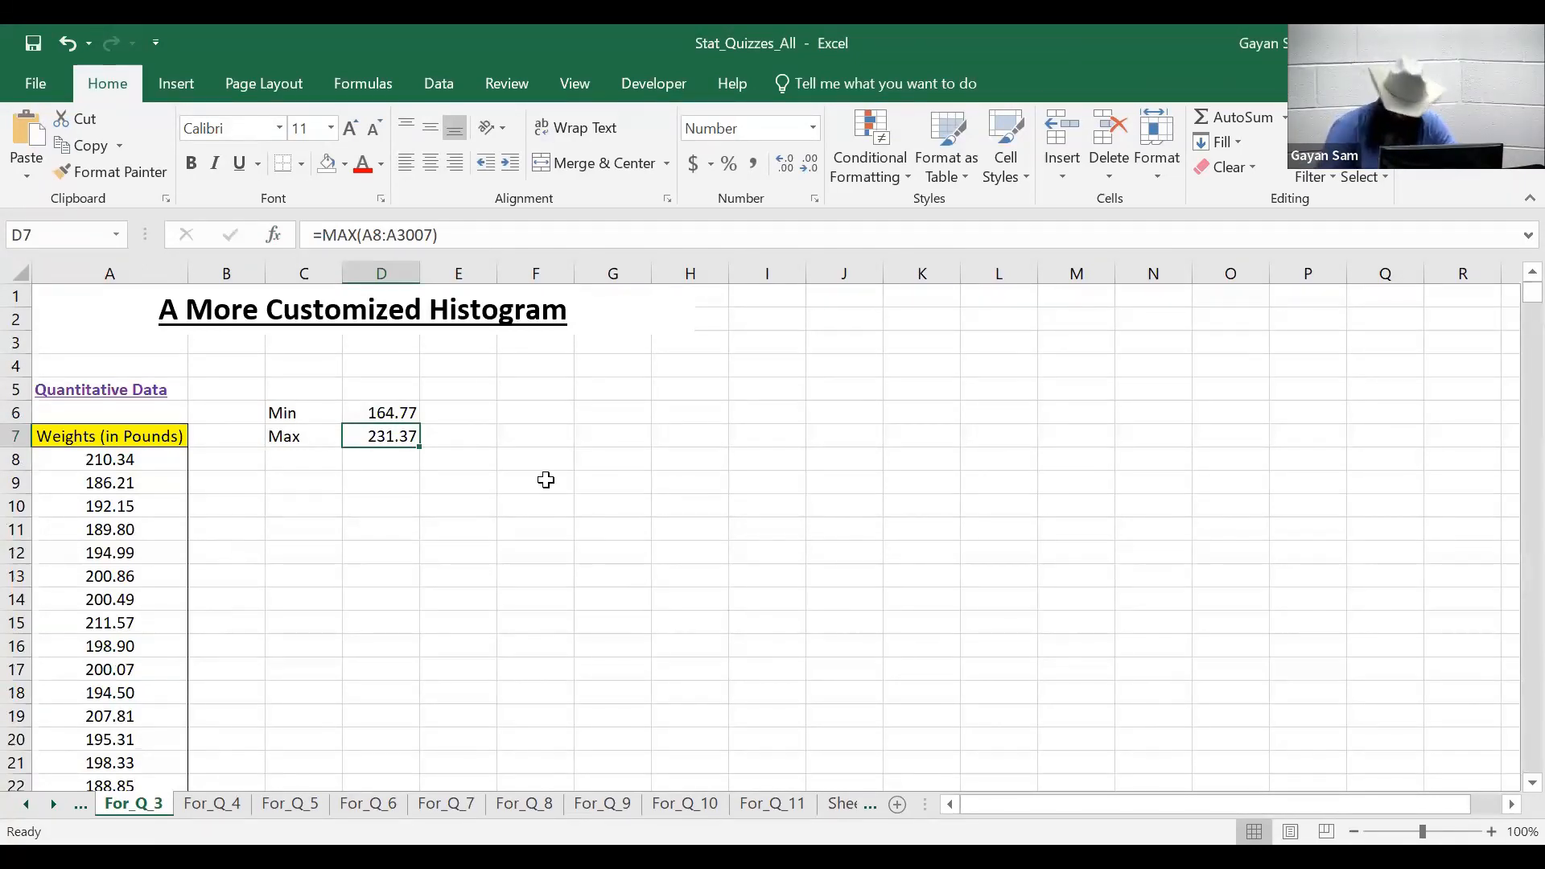
key(Down)
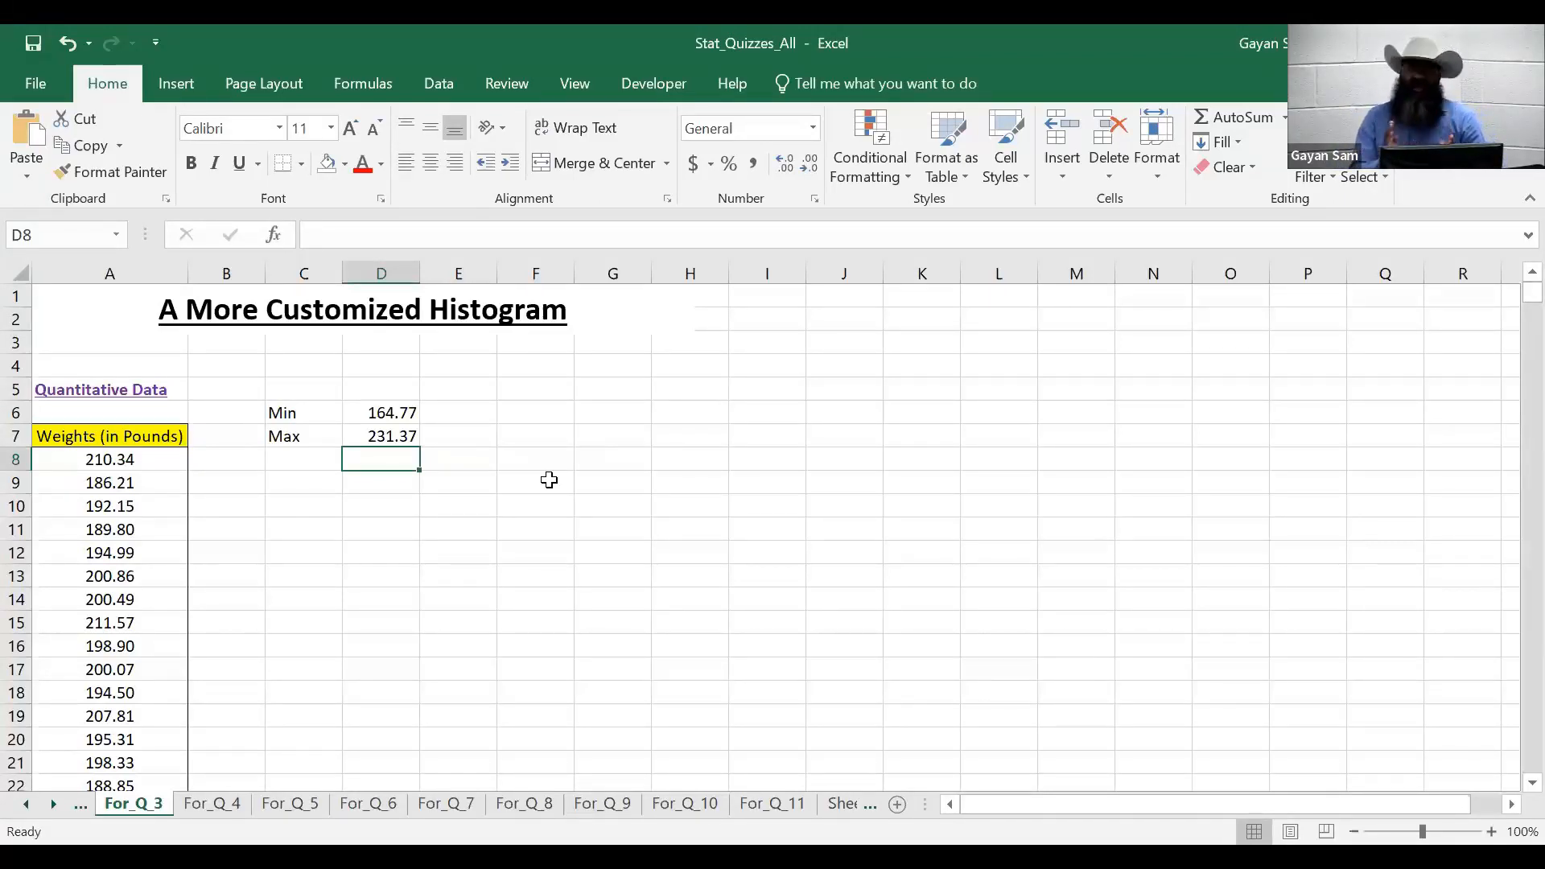
- Type the heading 'Bin' in D9
key(Return)
text(Bin)
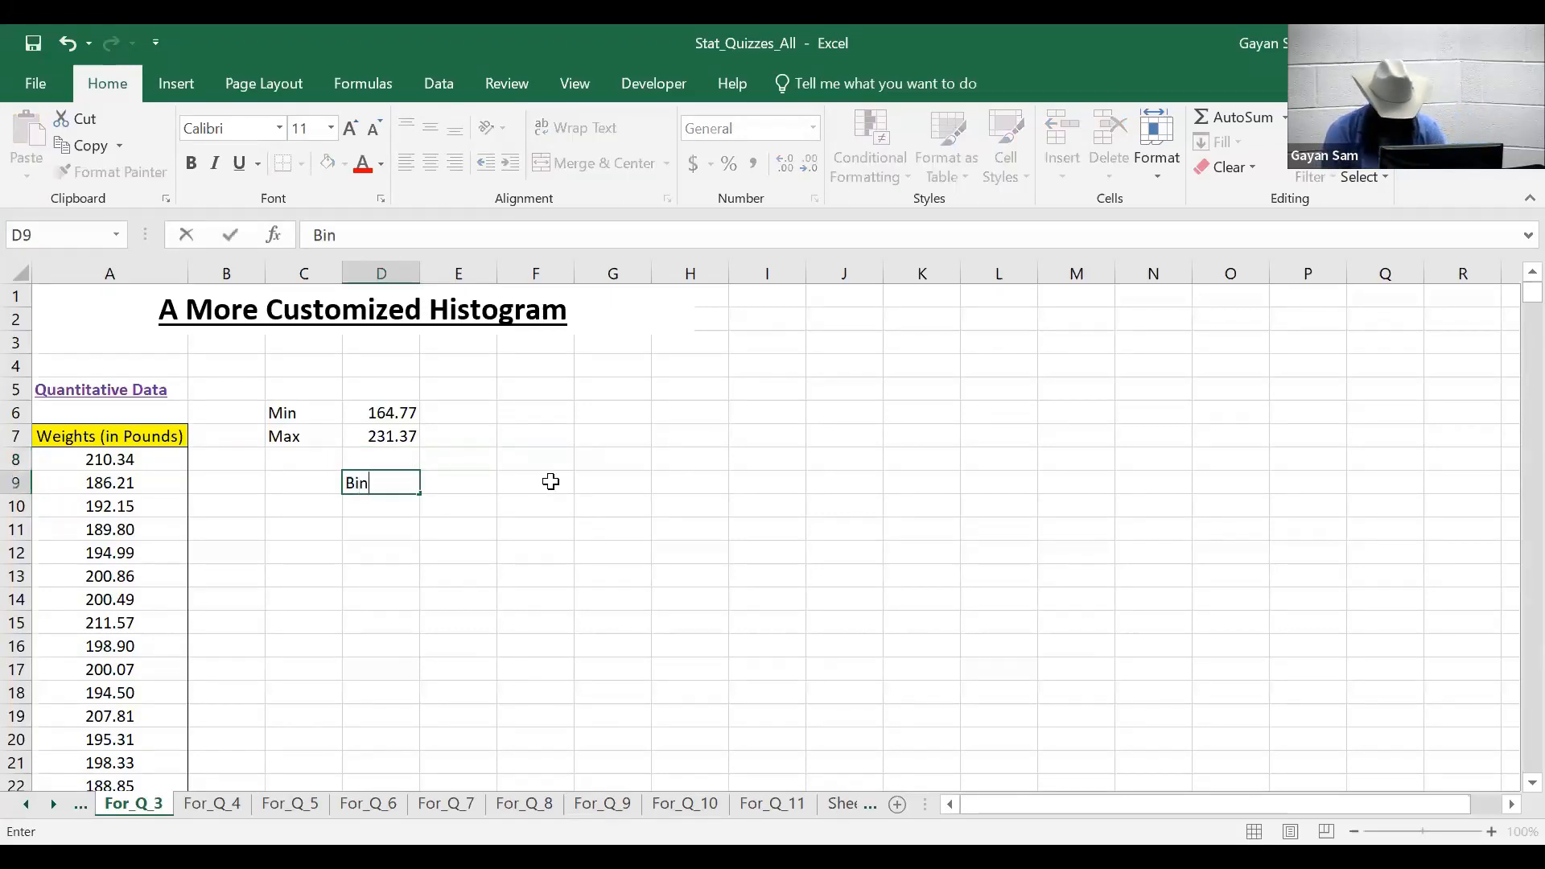
key(Return)
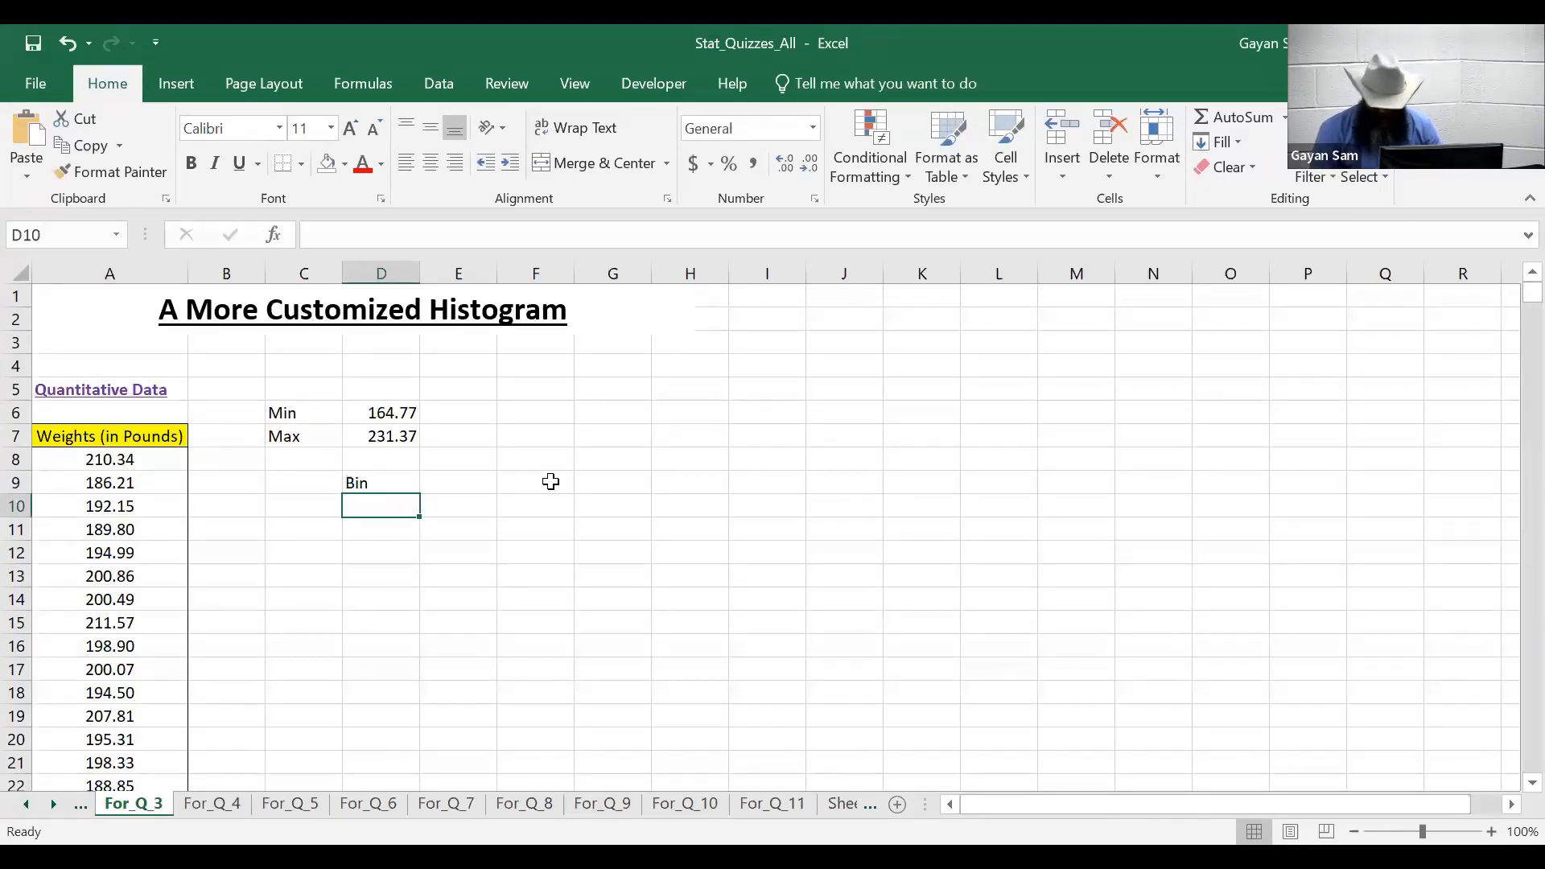
- Enter the bin values 160, 165, 170, 175 and 180 in D10:D14
text(160)
key(Return)
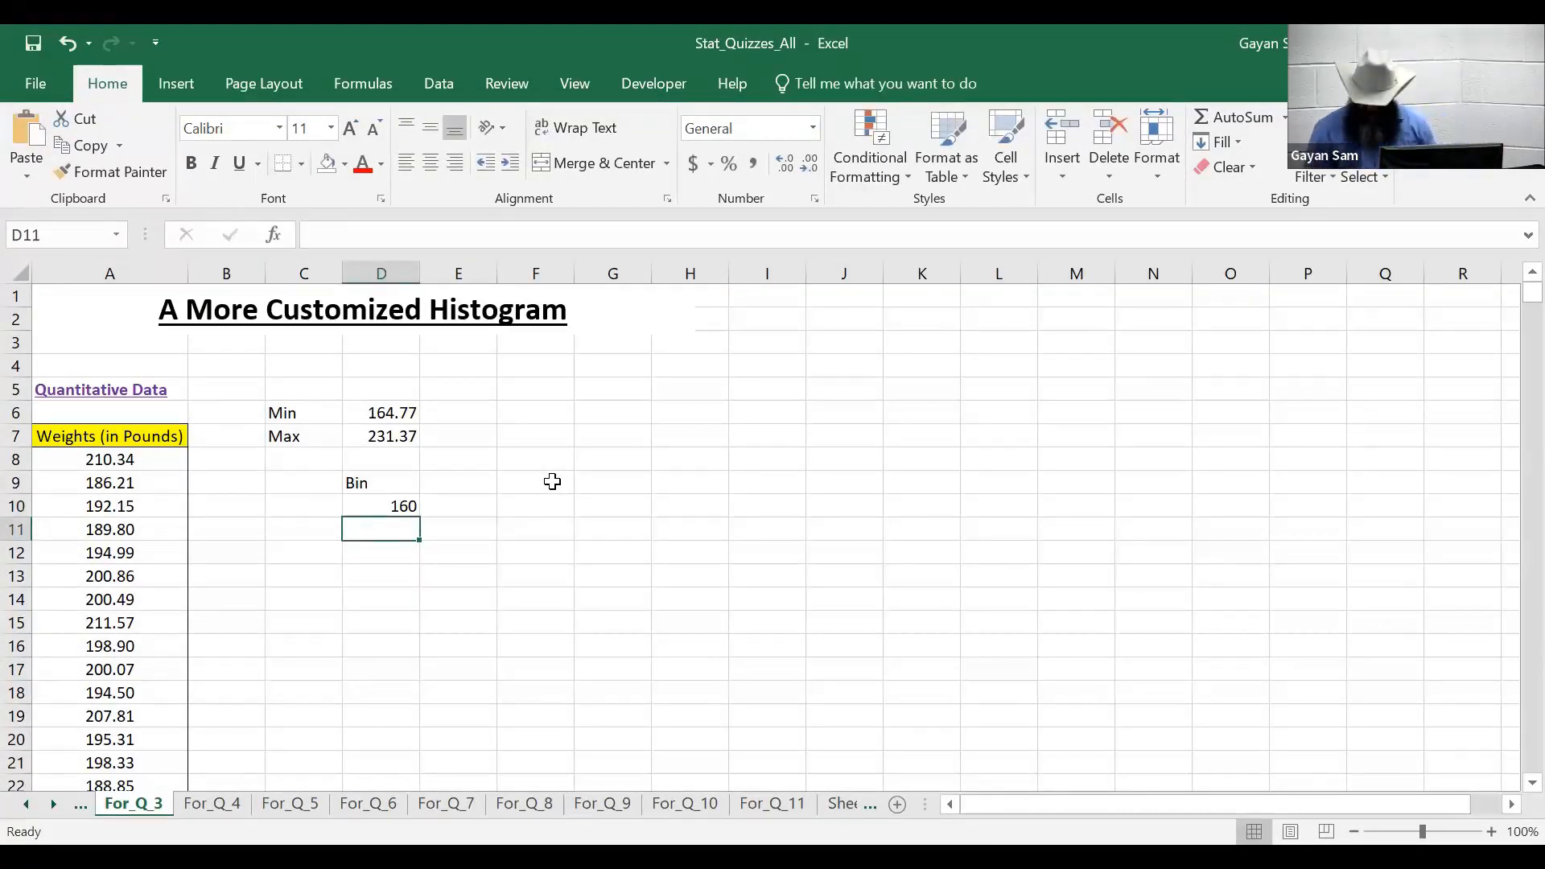
text(165)
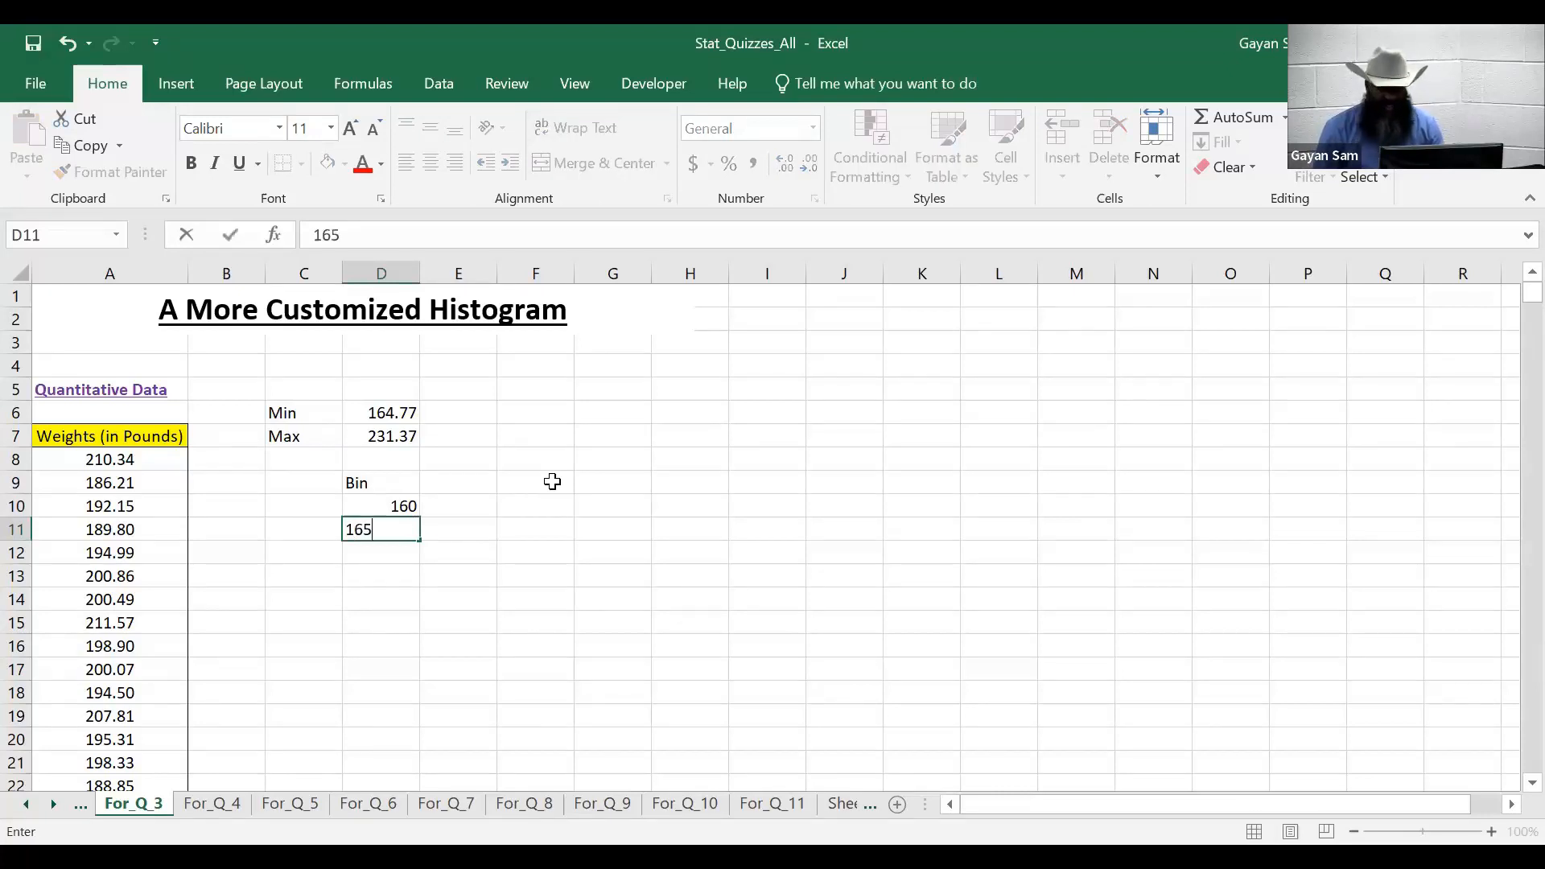
key(Return)
text(170)
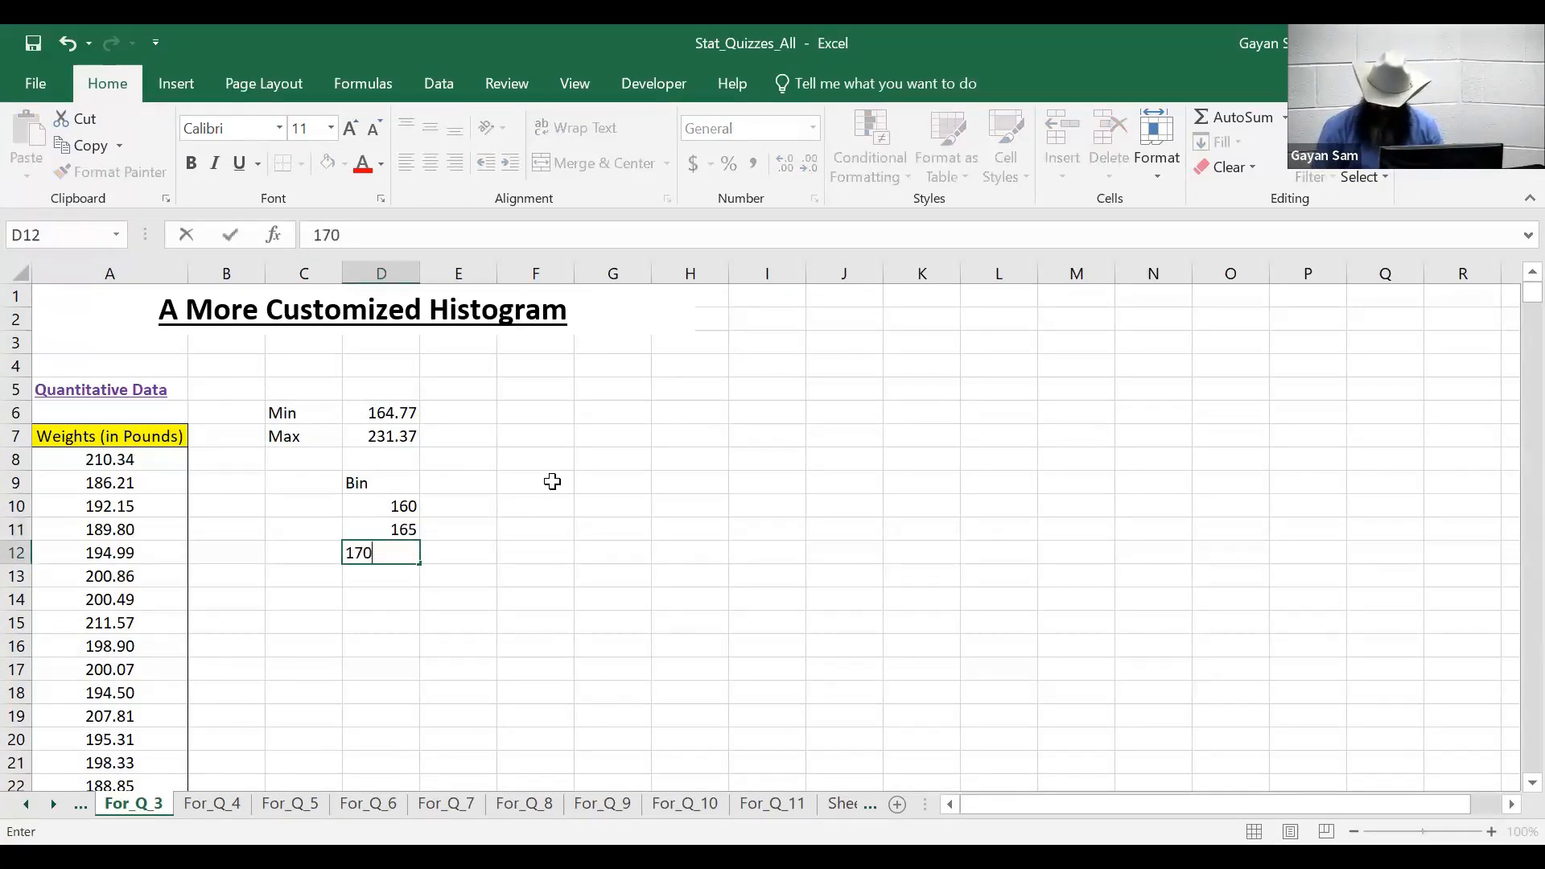
key(Return)
text(175)
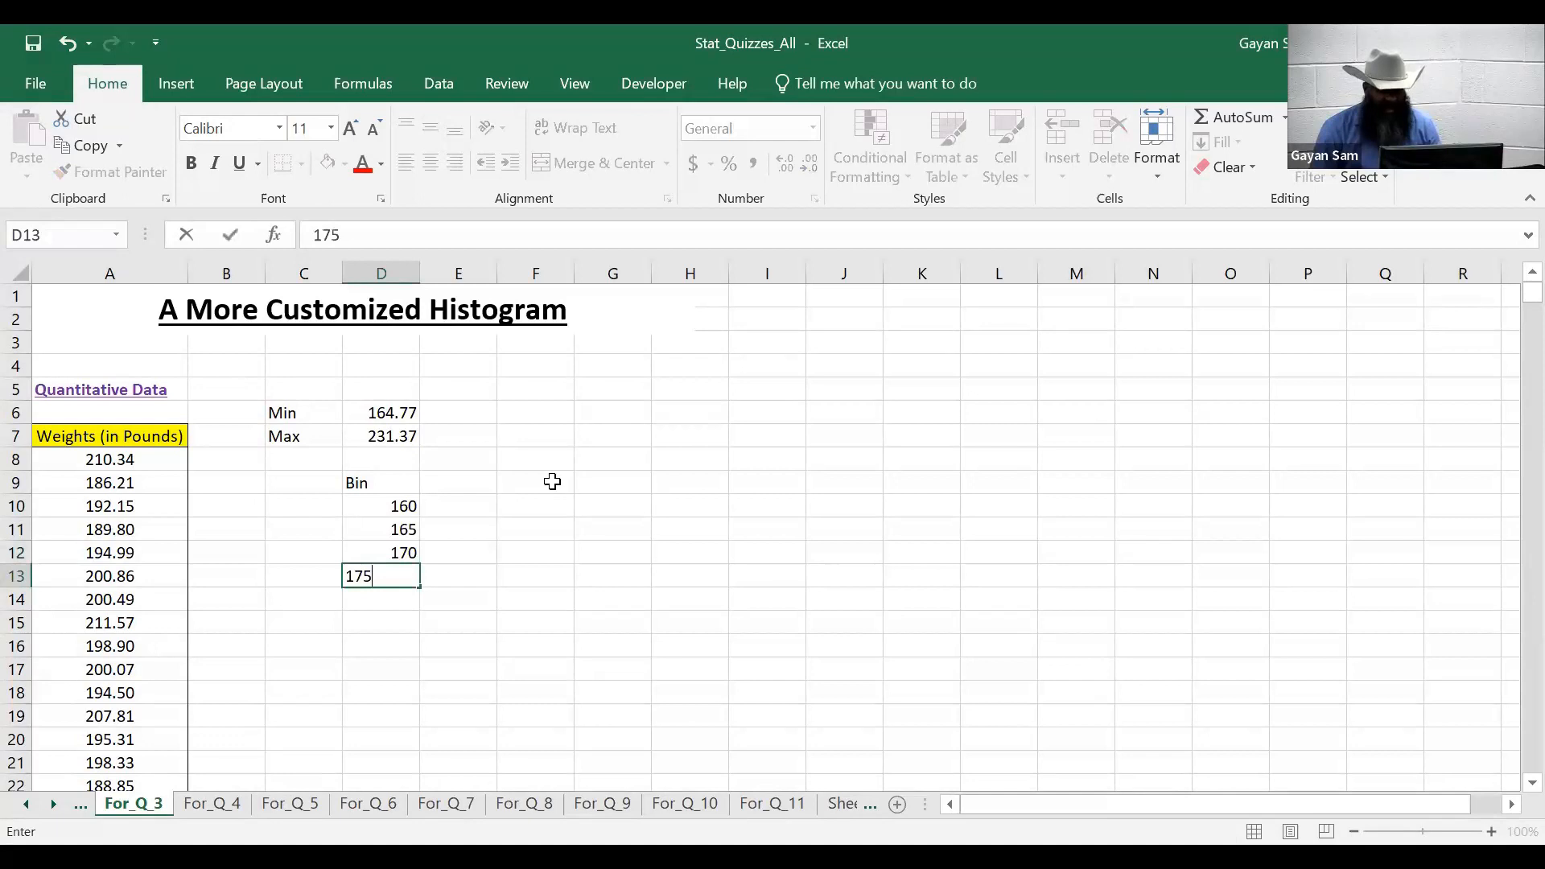
key(Return)
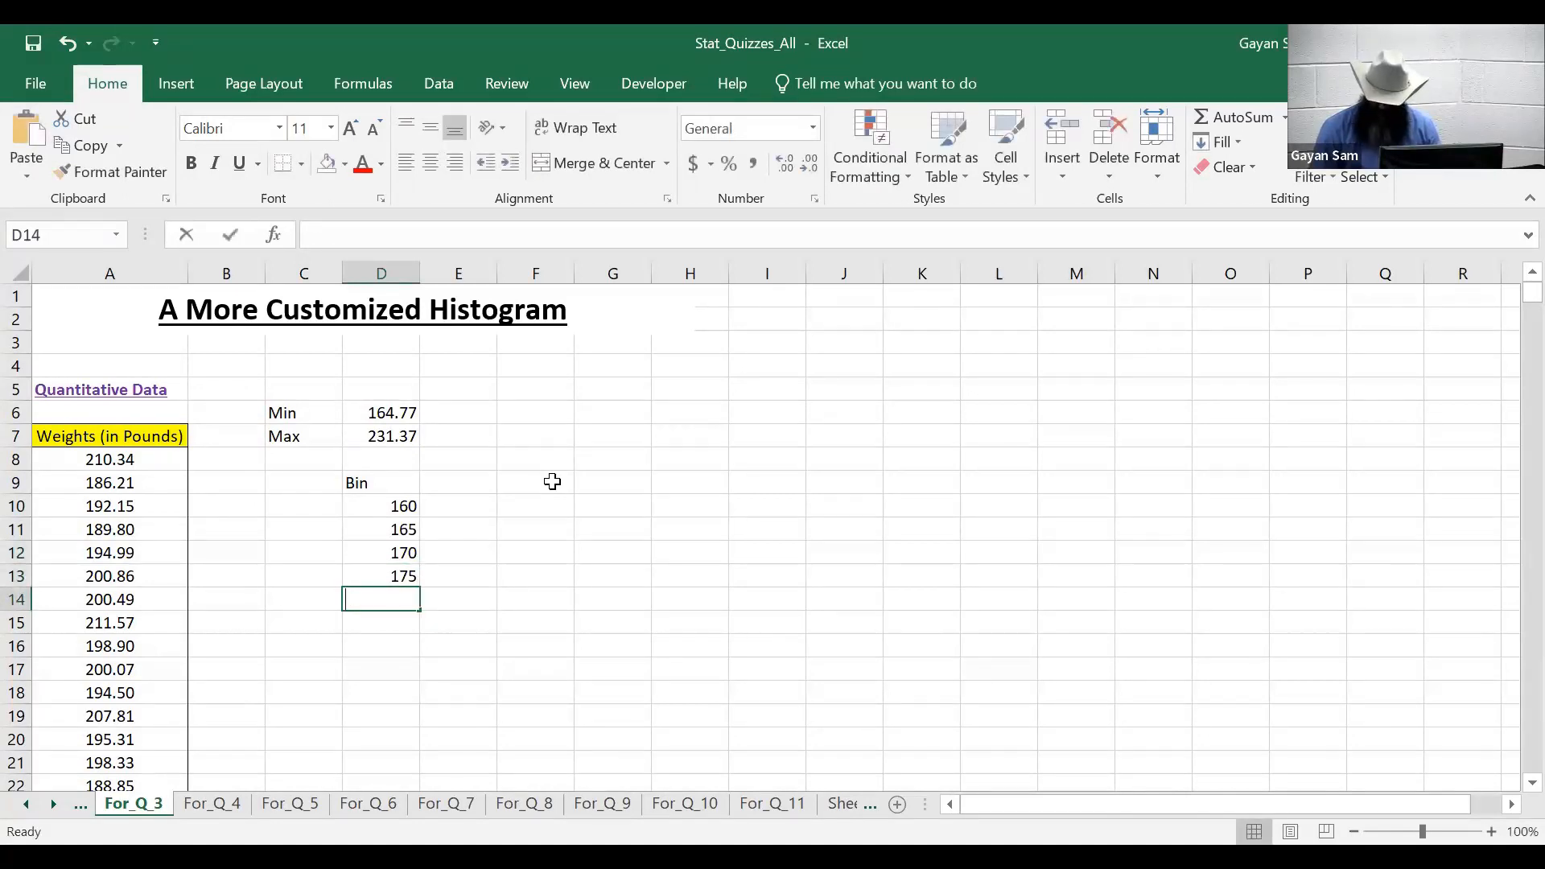
text(180)
key(Return)
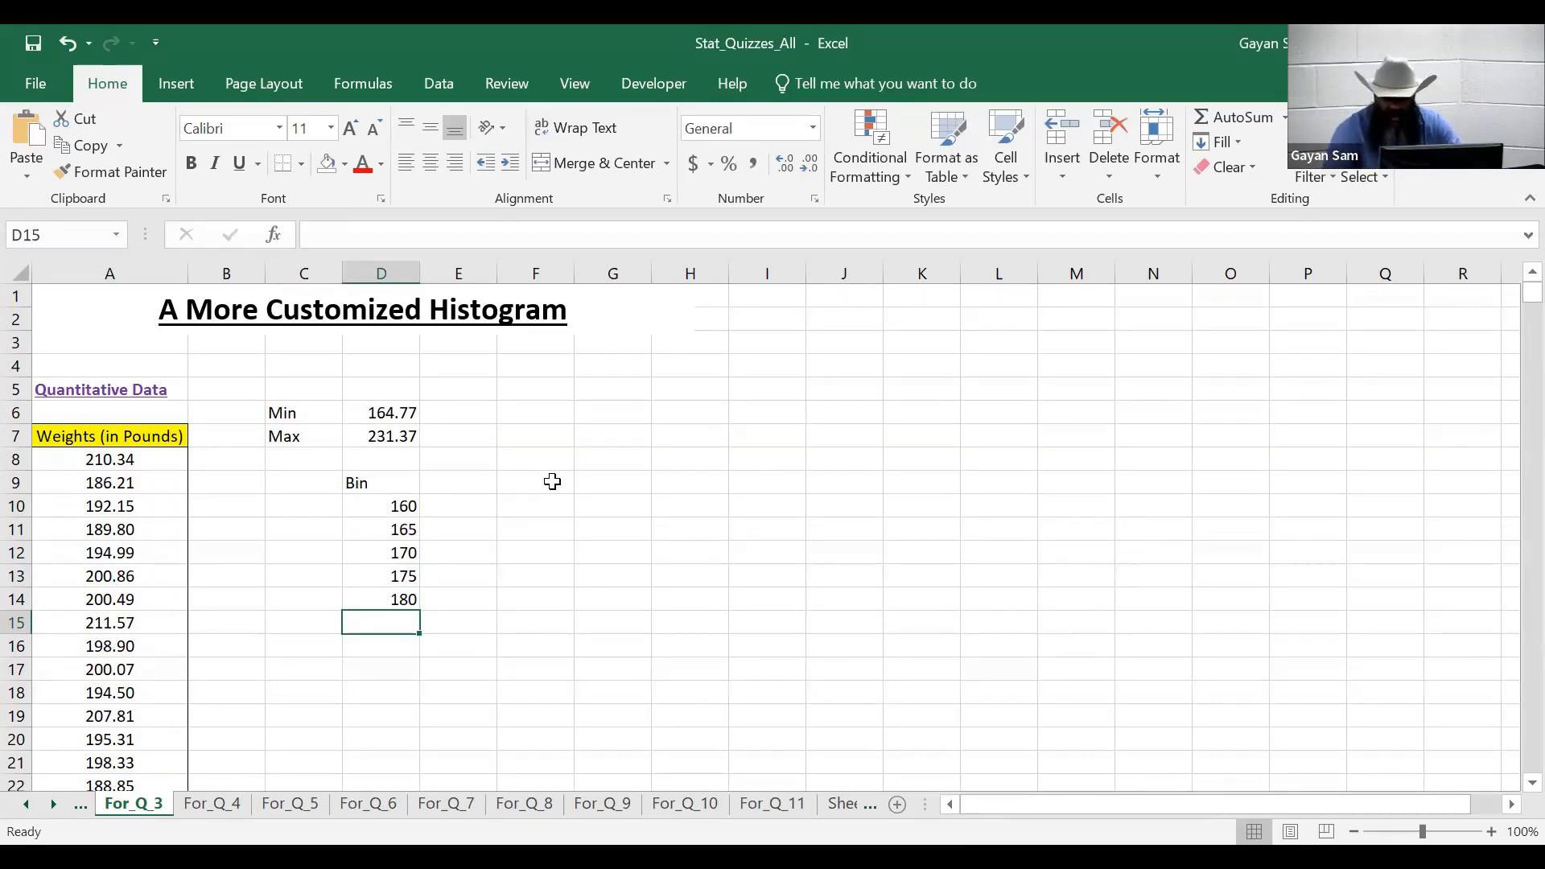
key(Up)
key(Up)
key(Up)
key(Up)
key(Up)
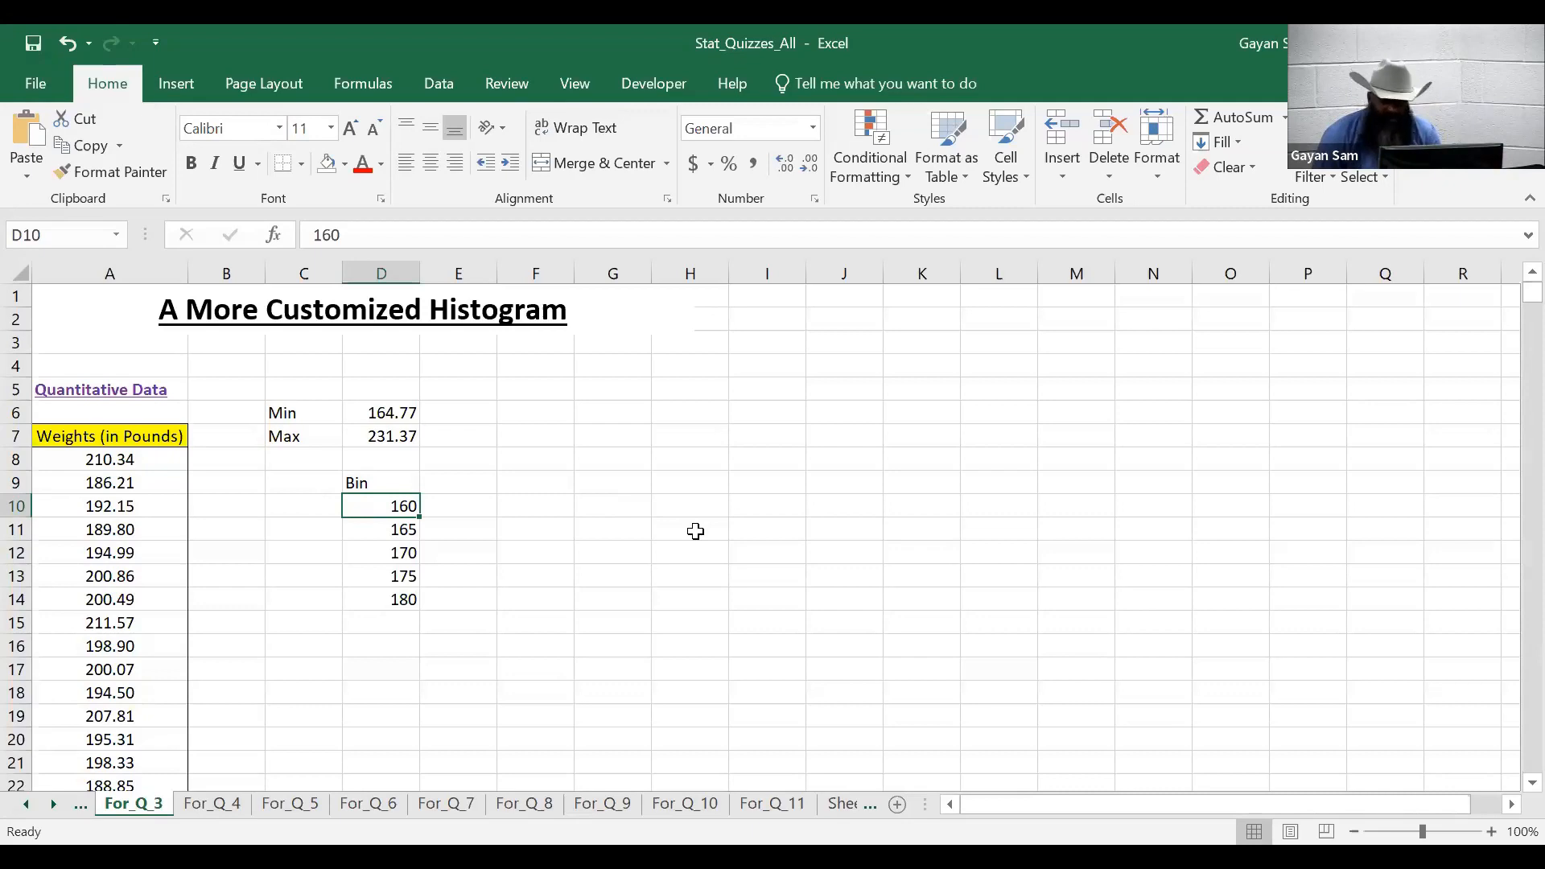
- Fill the bin series down to D25 so it runs from 160 to 235 in steps of 5
key(shift+Down)
key(shift+Down)
key(shift+Down)
key(shift+Down)
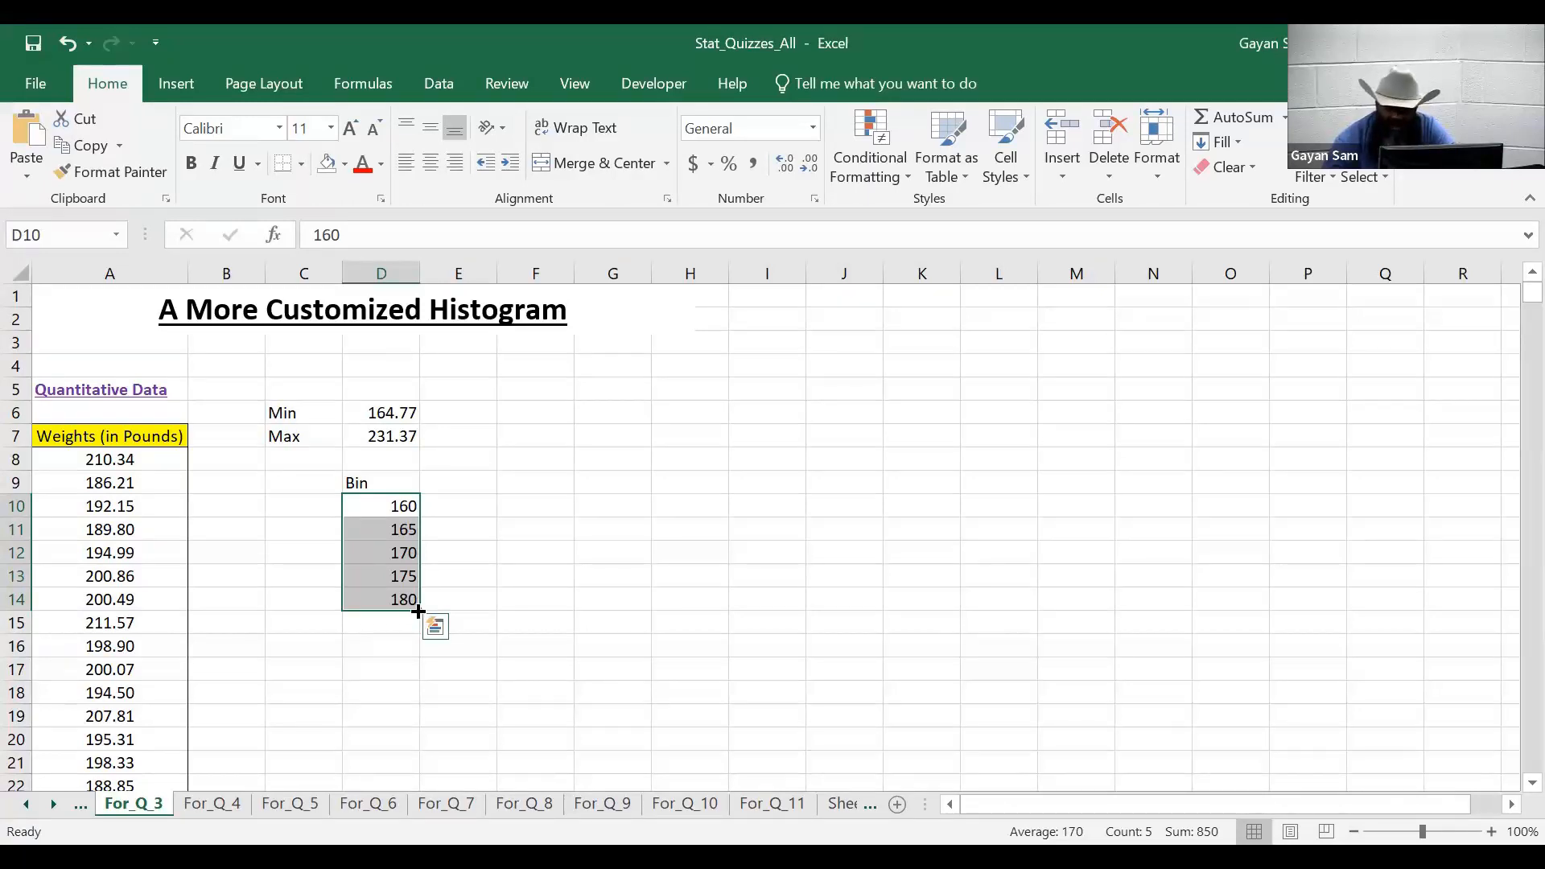
drag(418, 612, 416, 745)
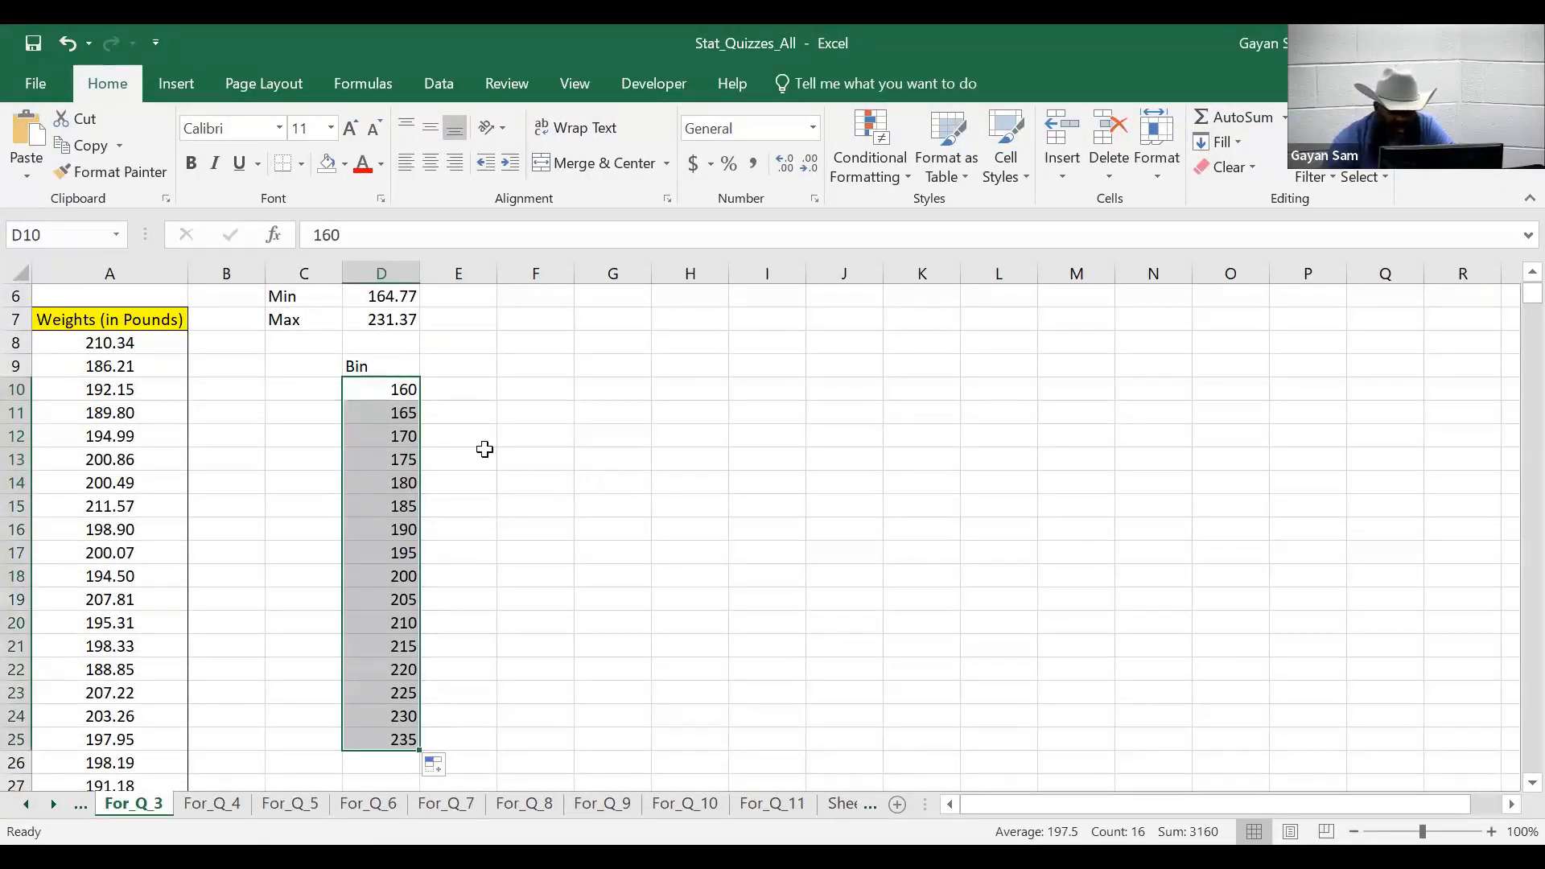
click(360, 388)
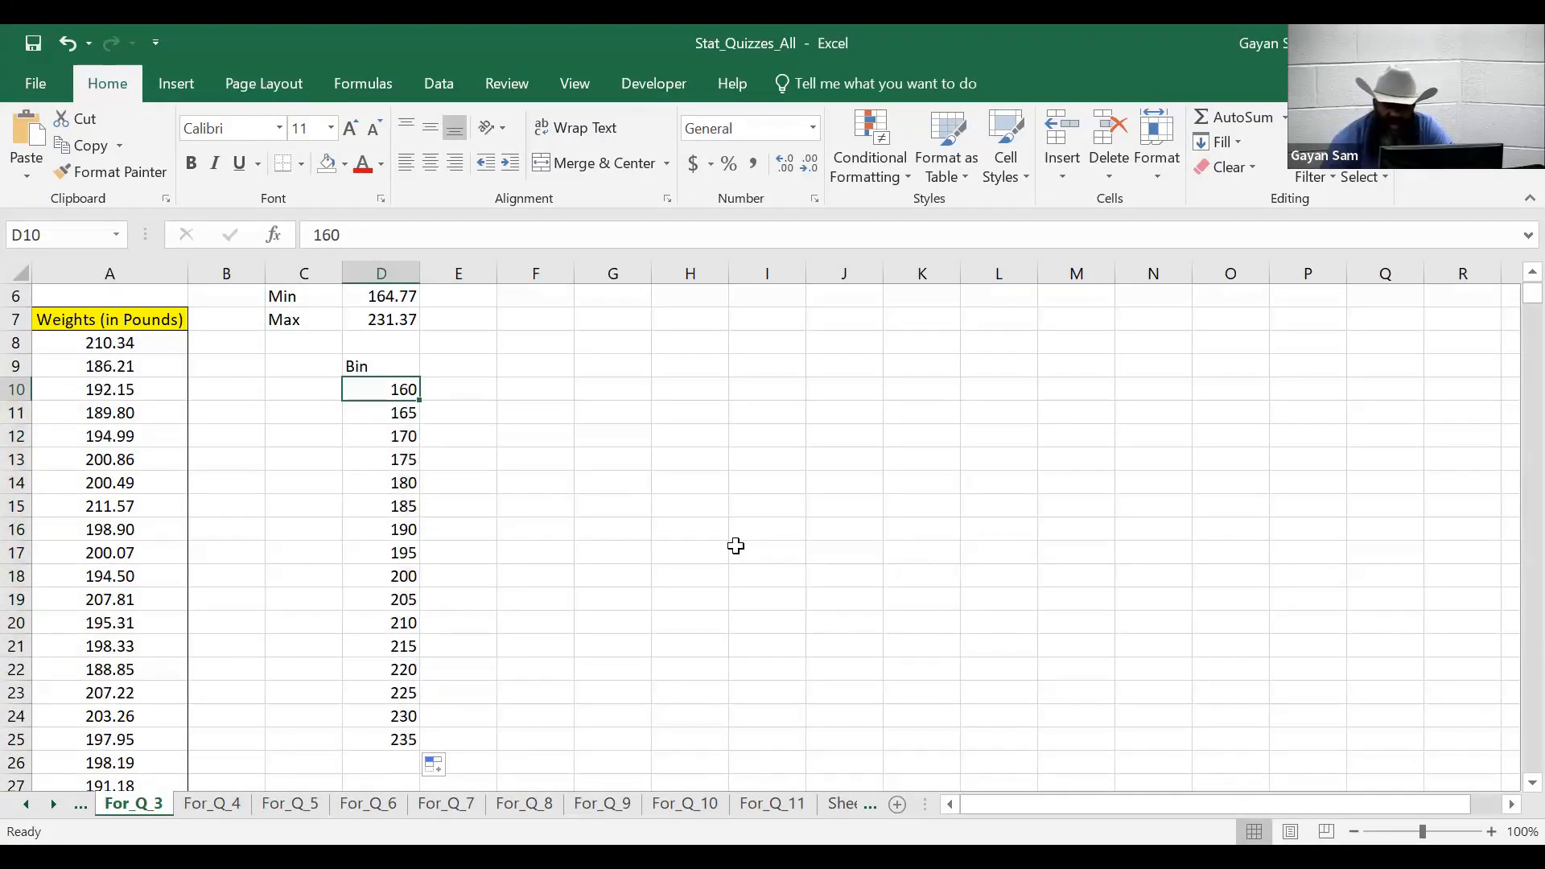
scroll(735, 545, up, 2)
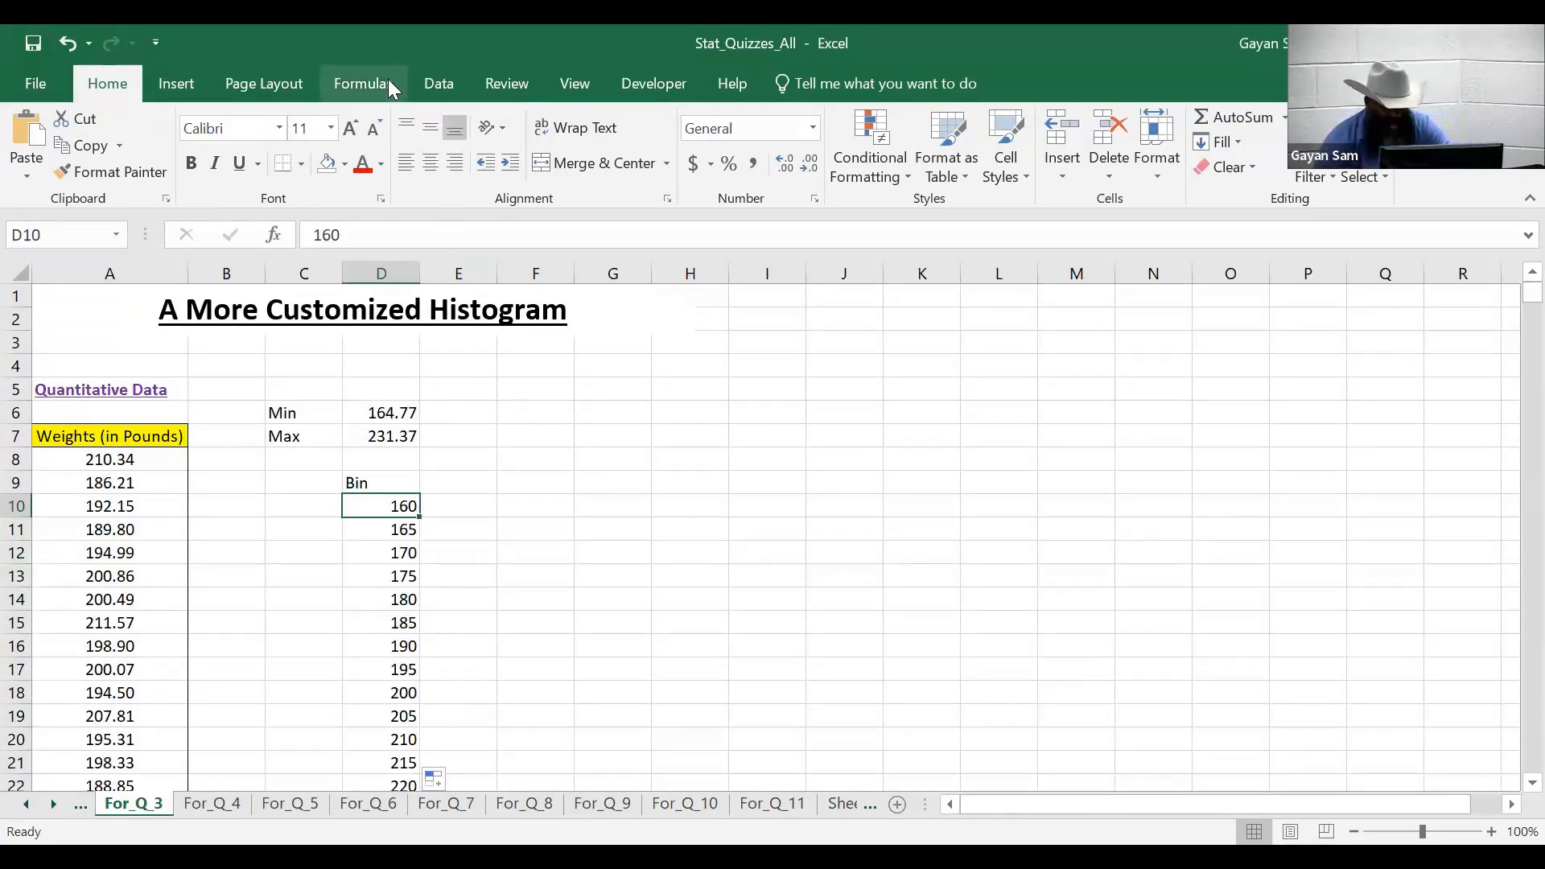
- Open Data Analysis and choose the Histogram tool
click(442, 84)
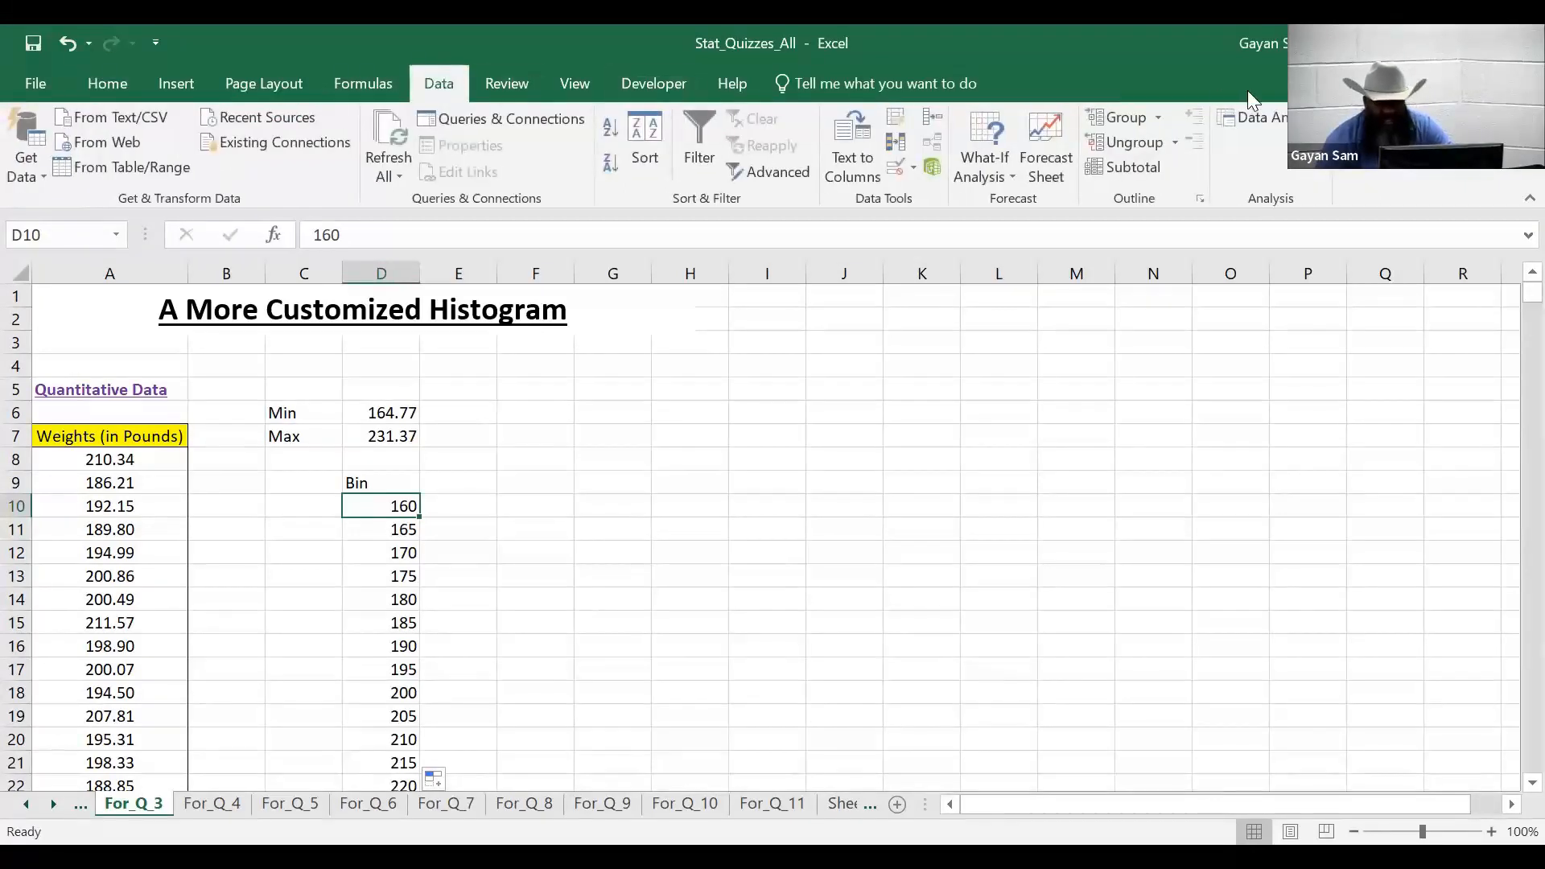
click(1281, 120)
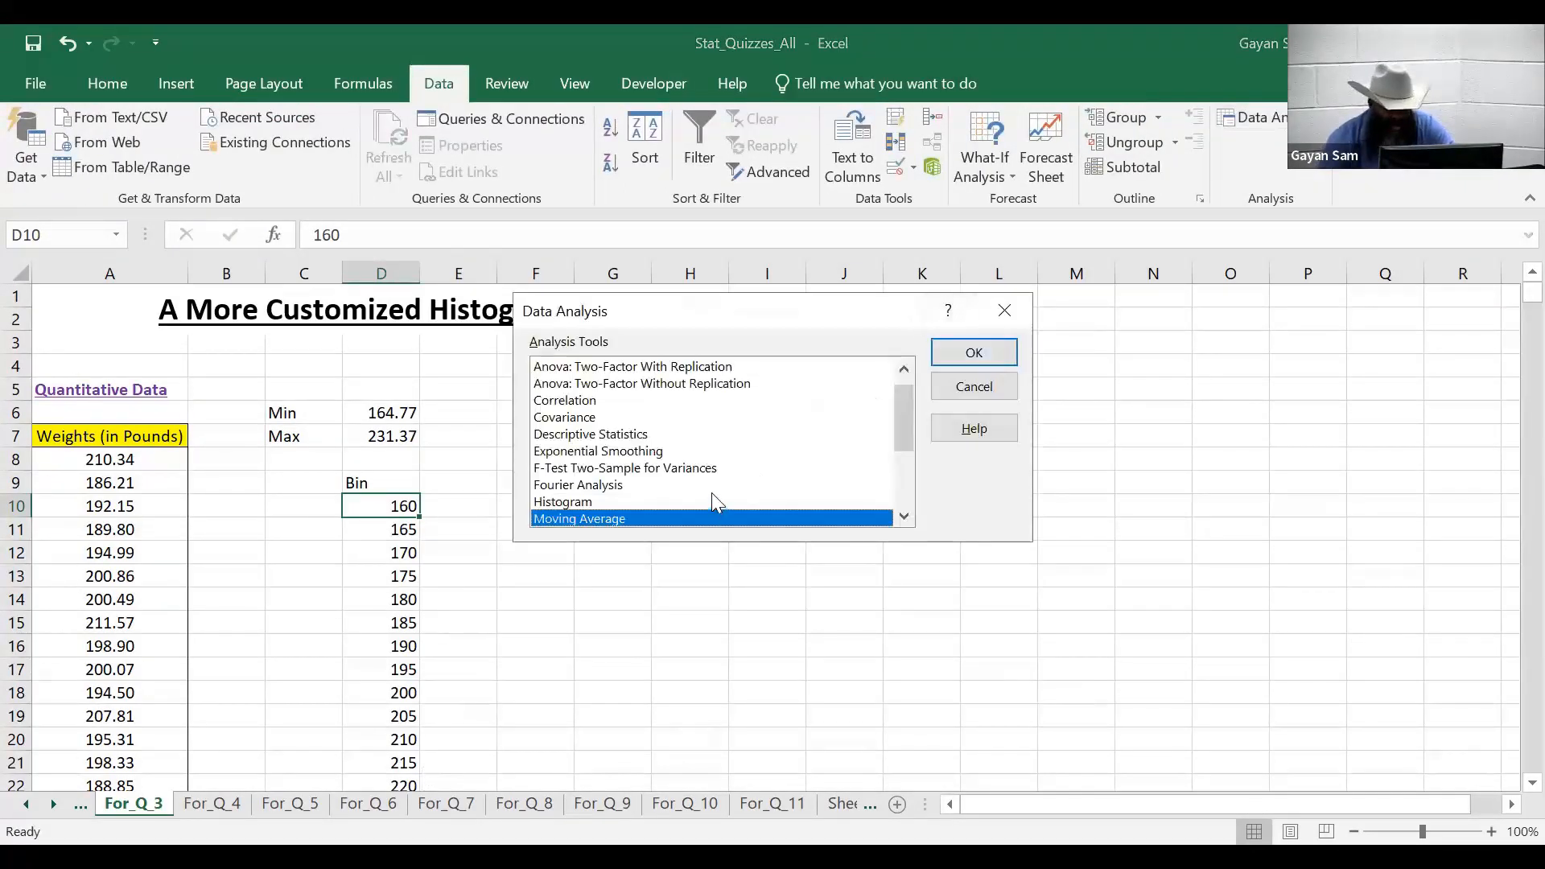
key(m)
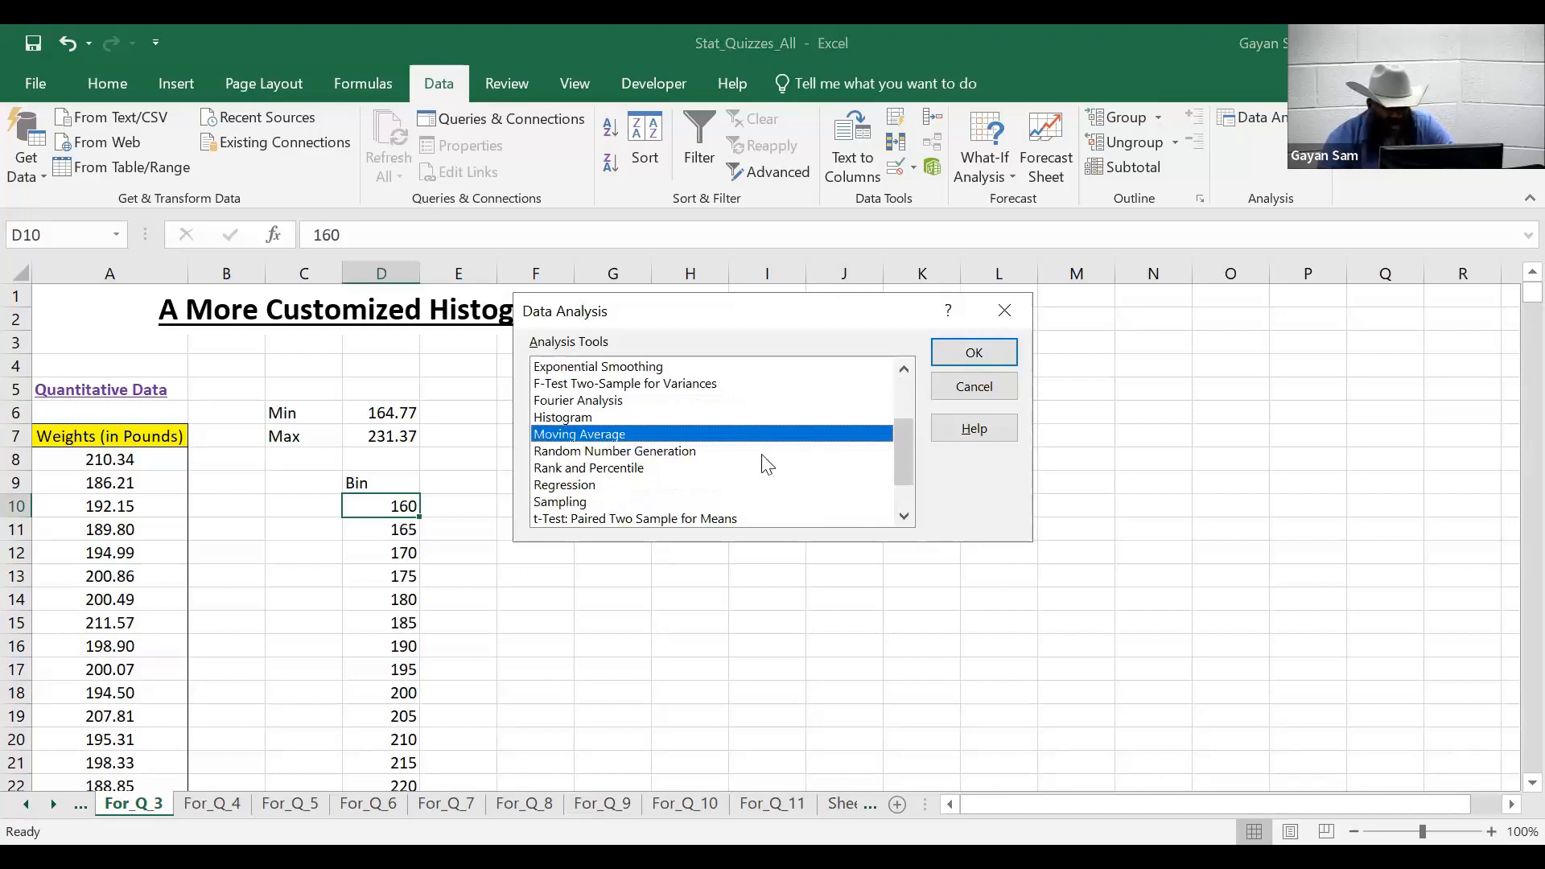
click(599, 418)
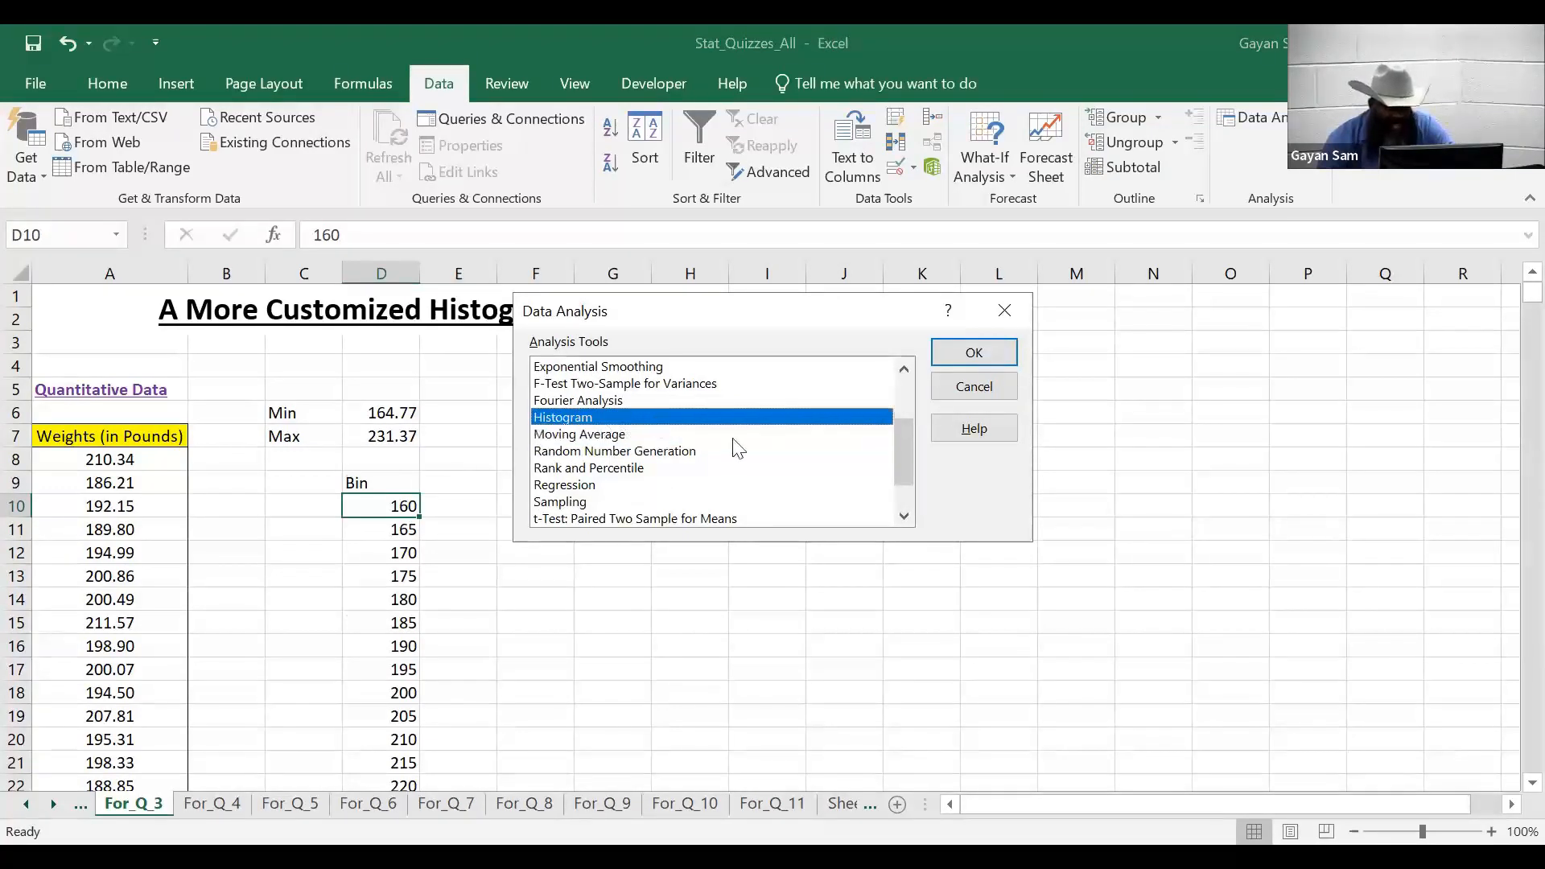
click(977, 354)
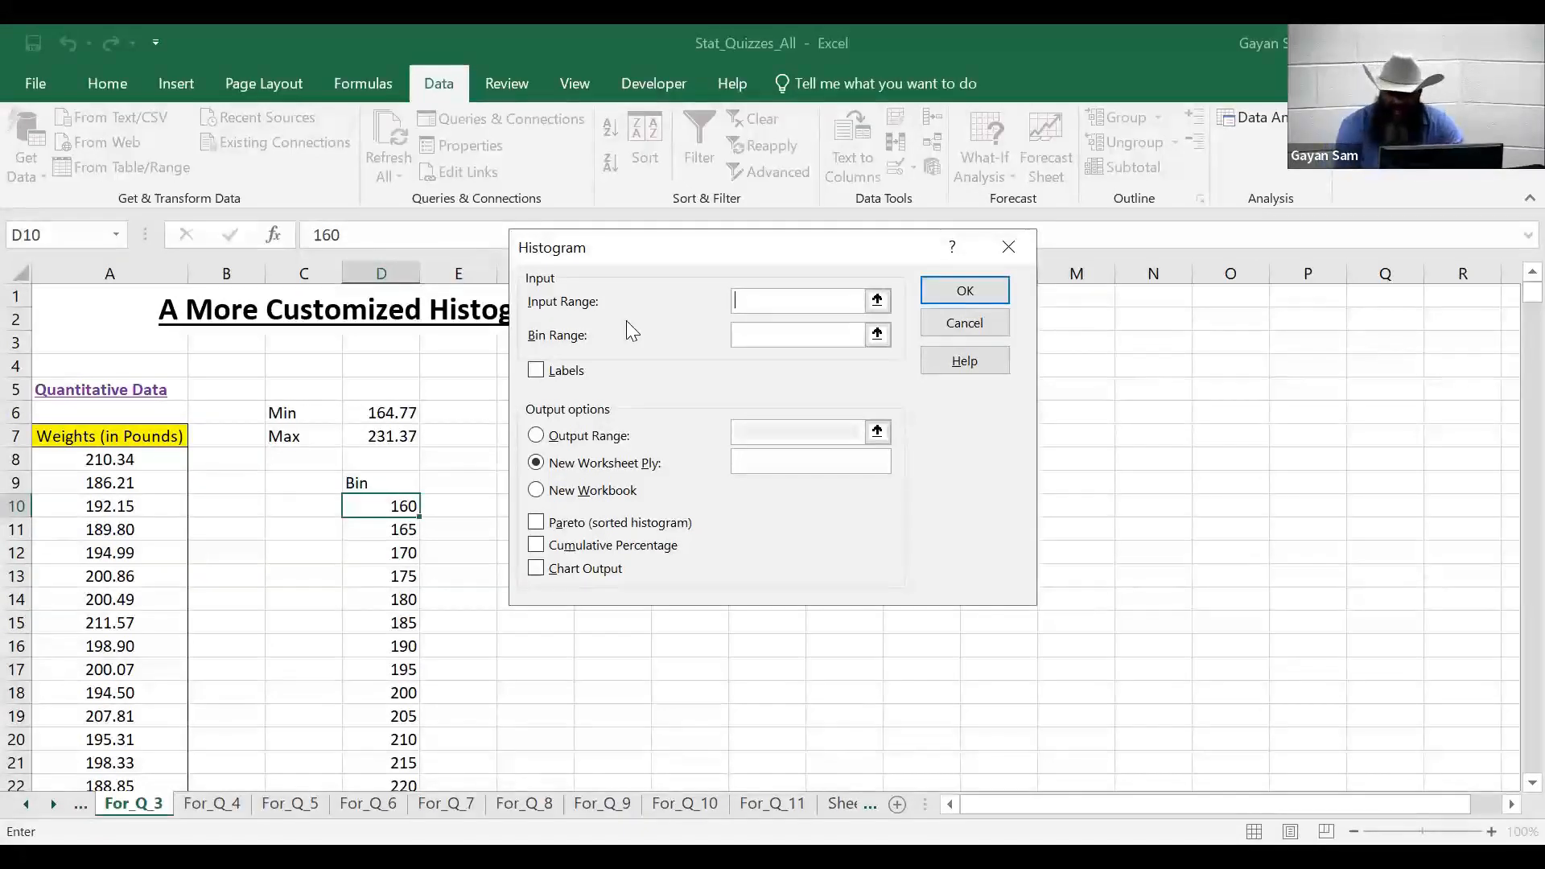
- Set the Histogram Input Range to A7:A3007, including the header cell
click(877, 301)
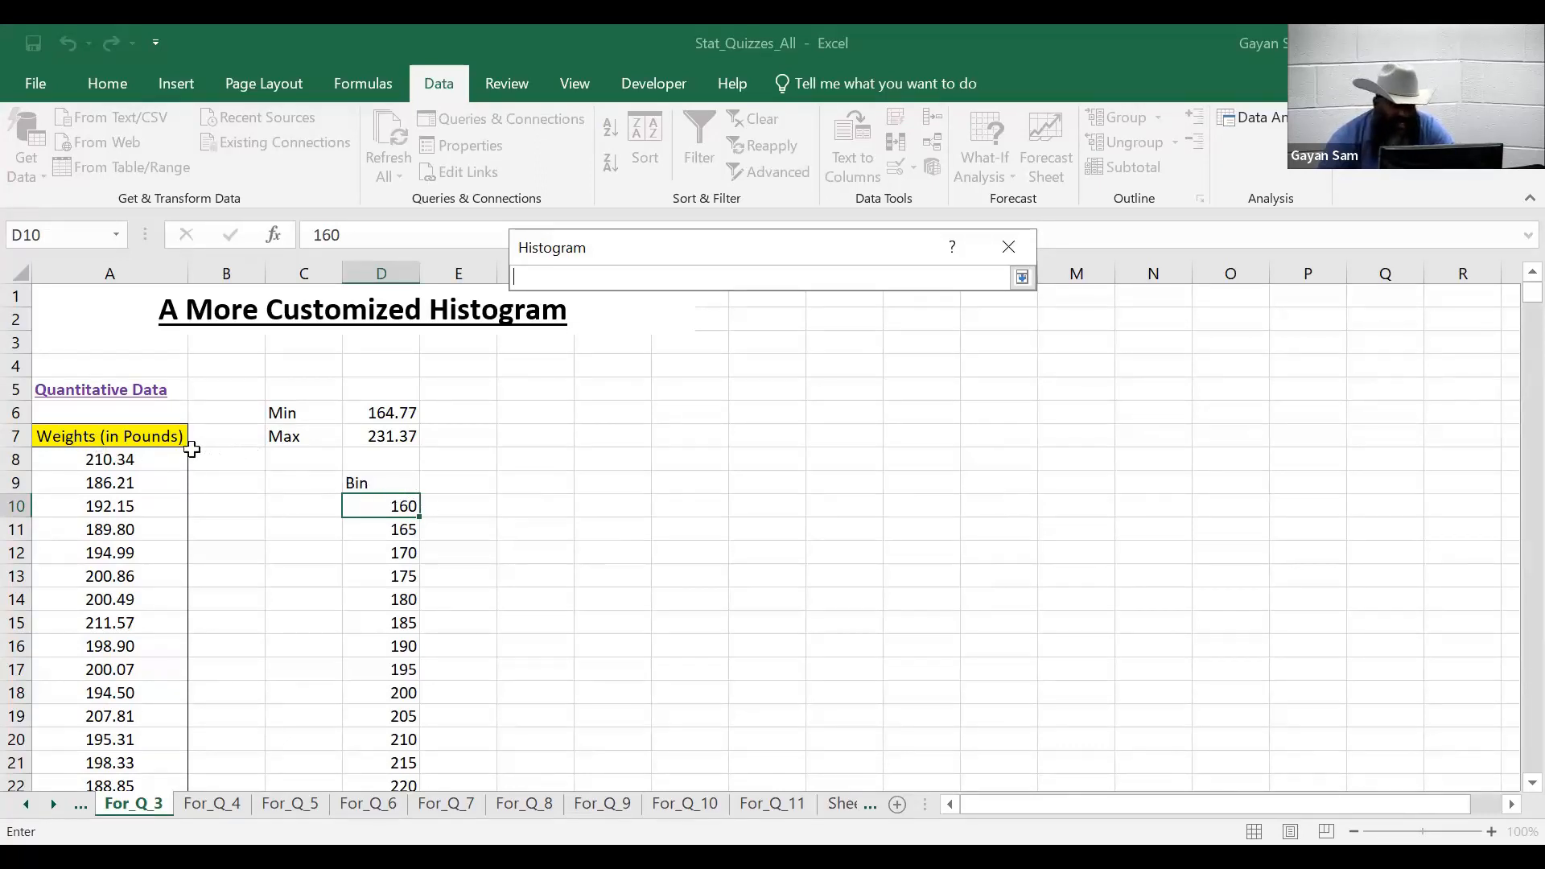
click(111, 436)
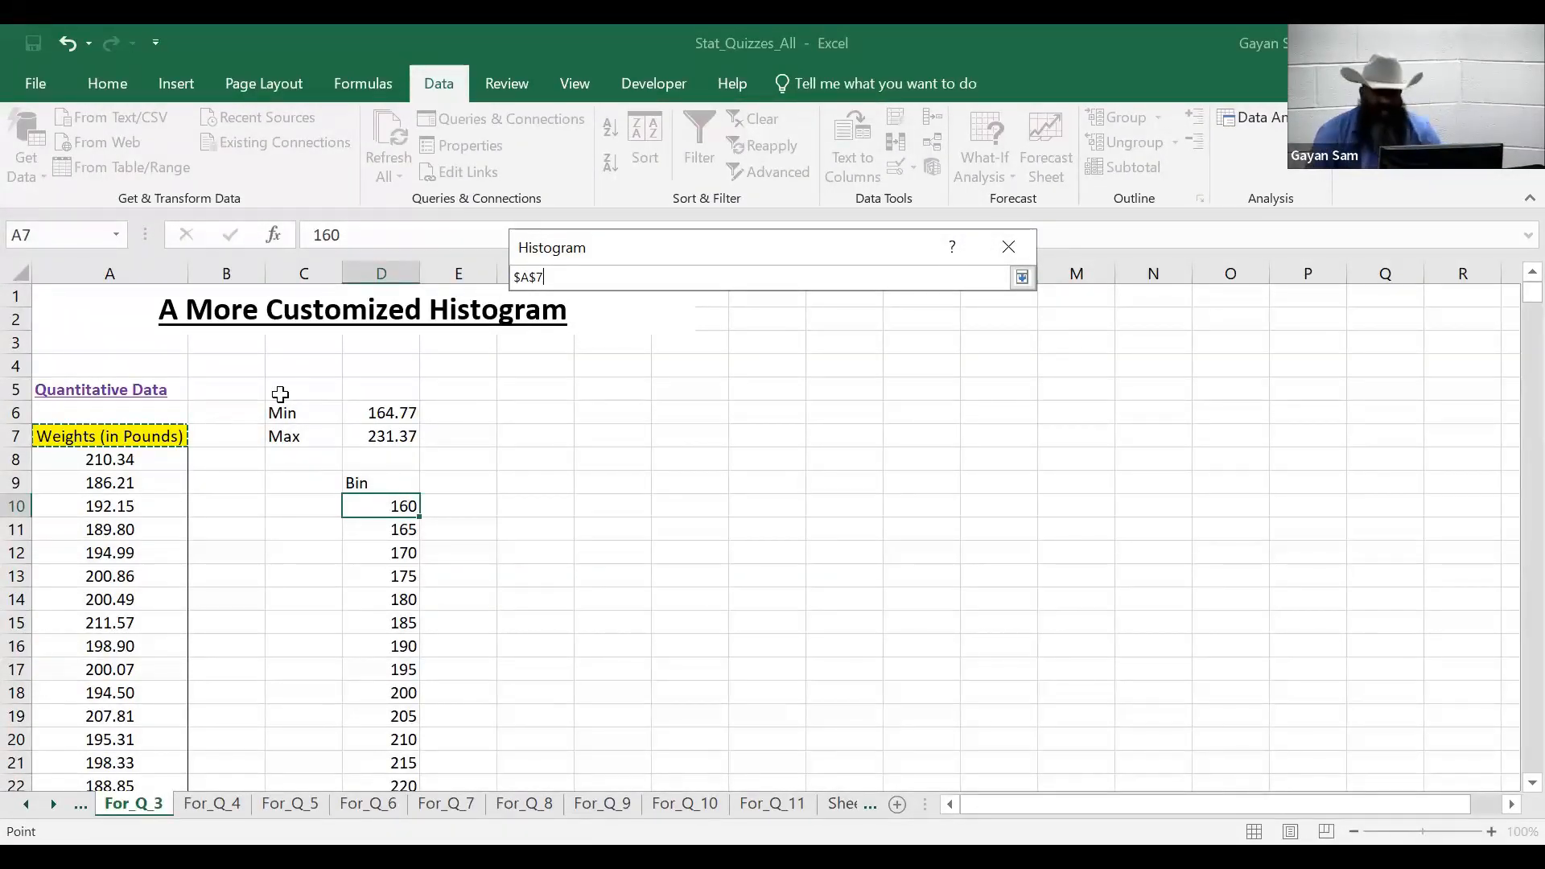
key(ctrl+shift+Down)
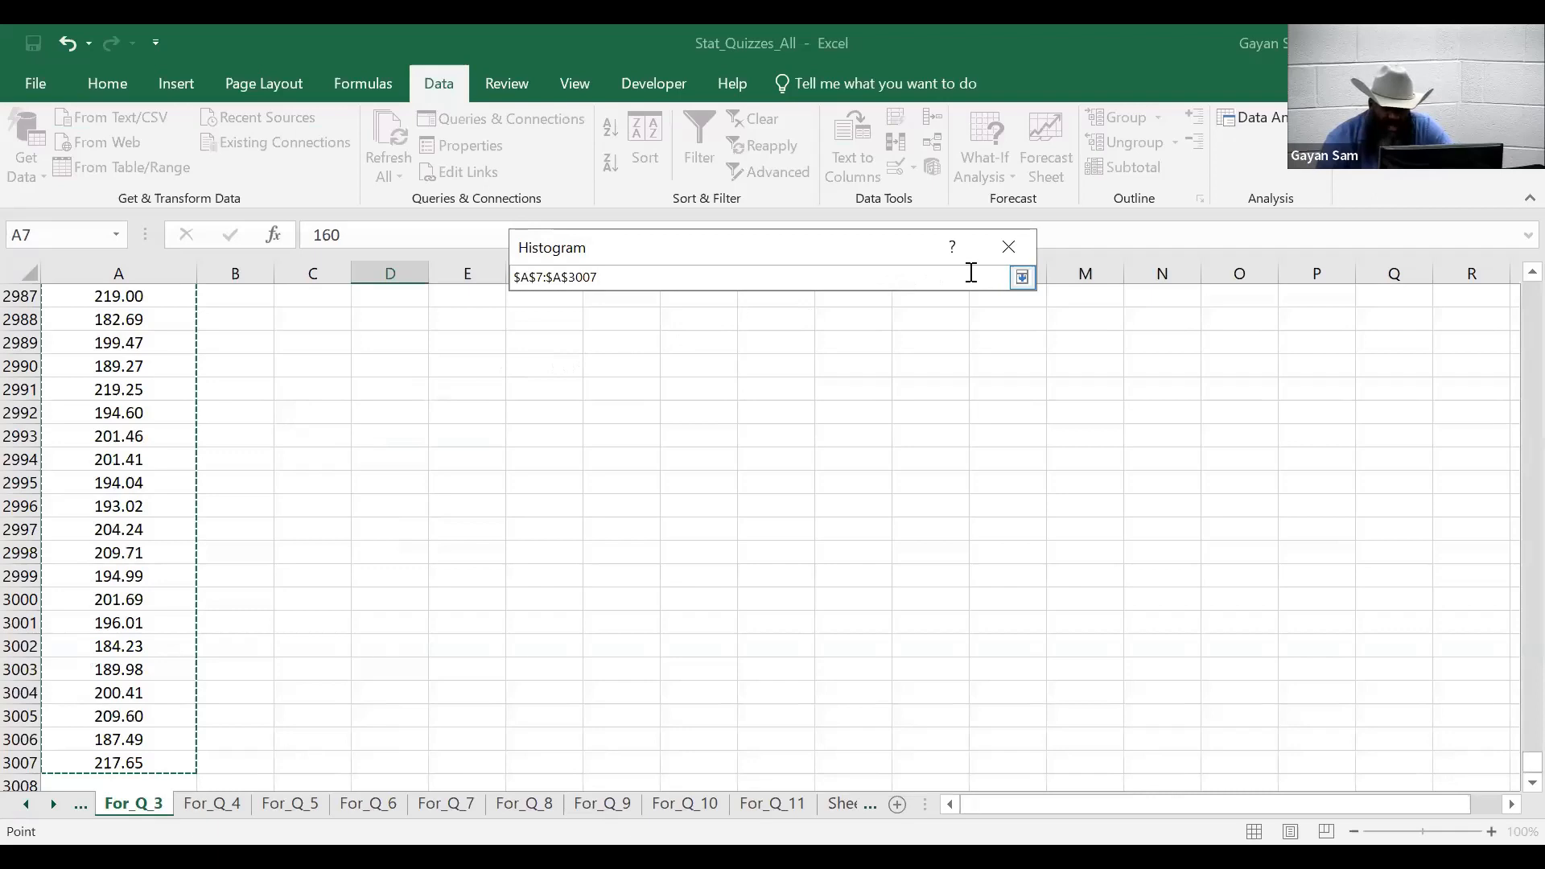
click(1022, 277)
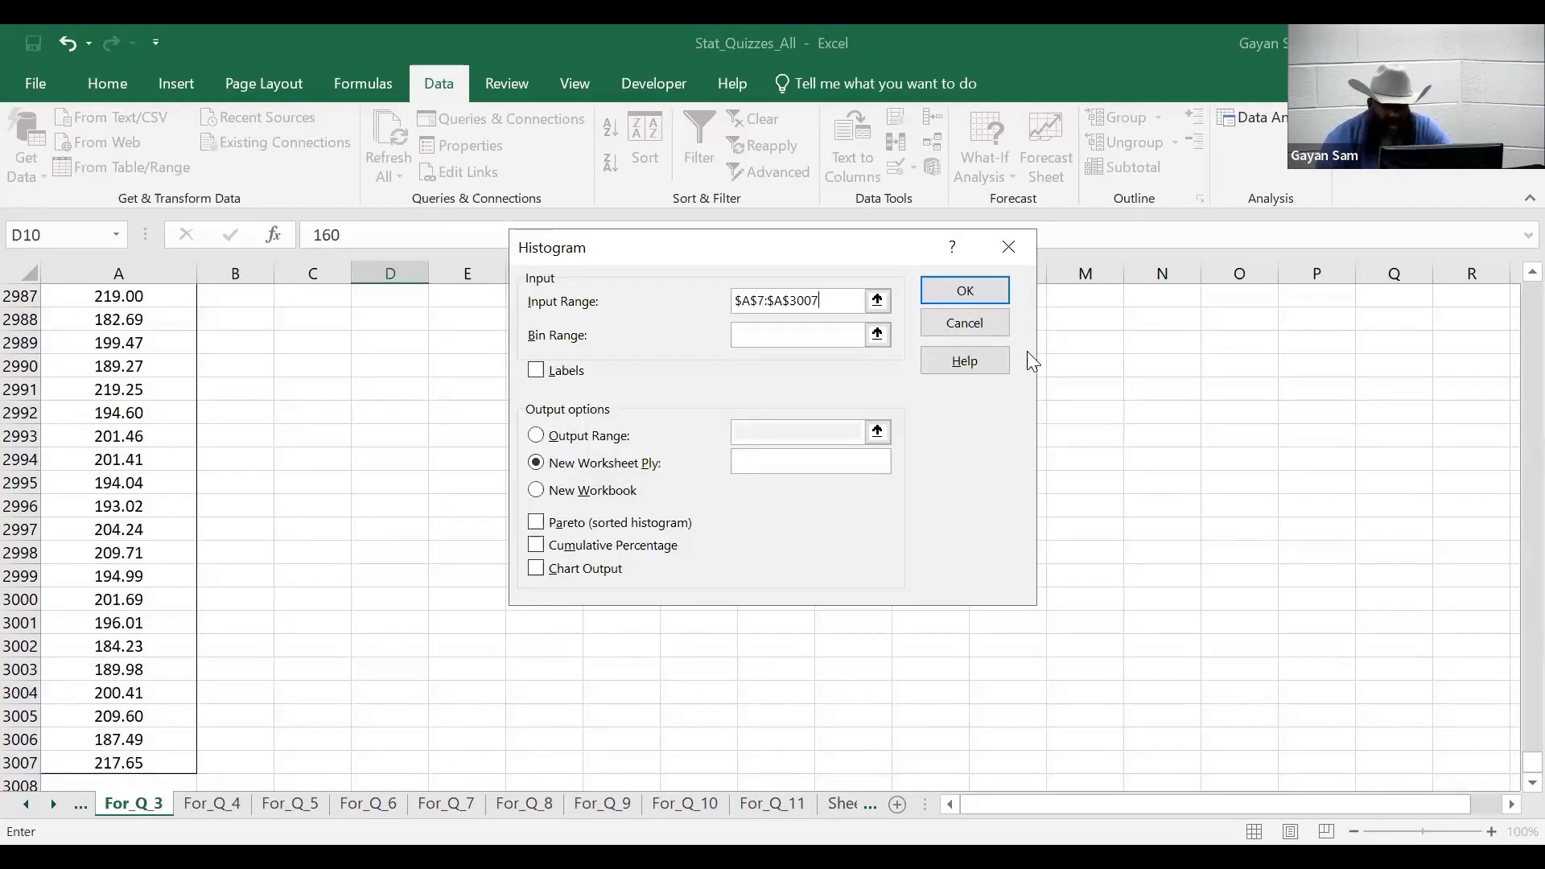
click(883, 337)
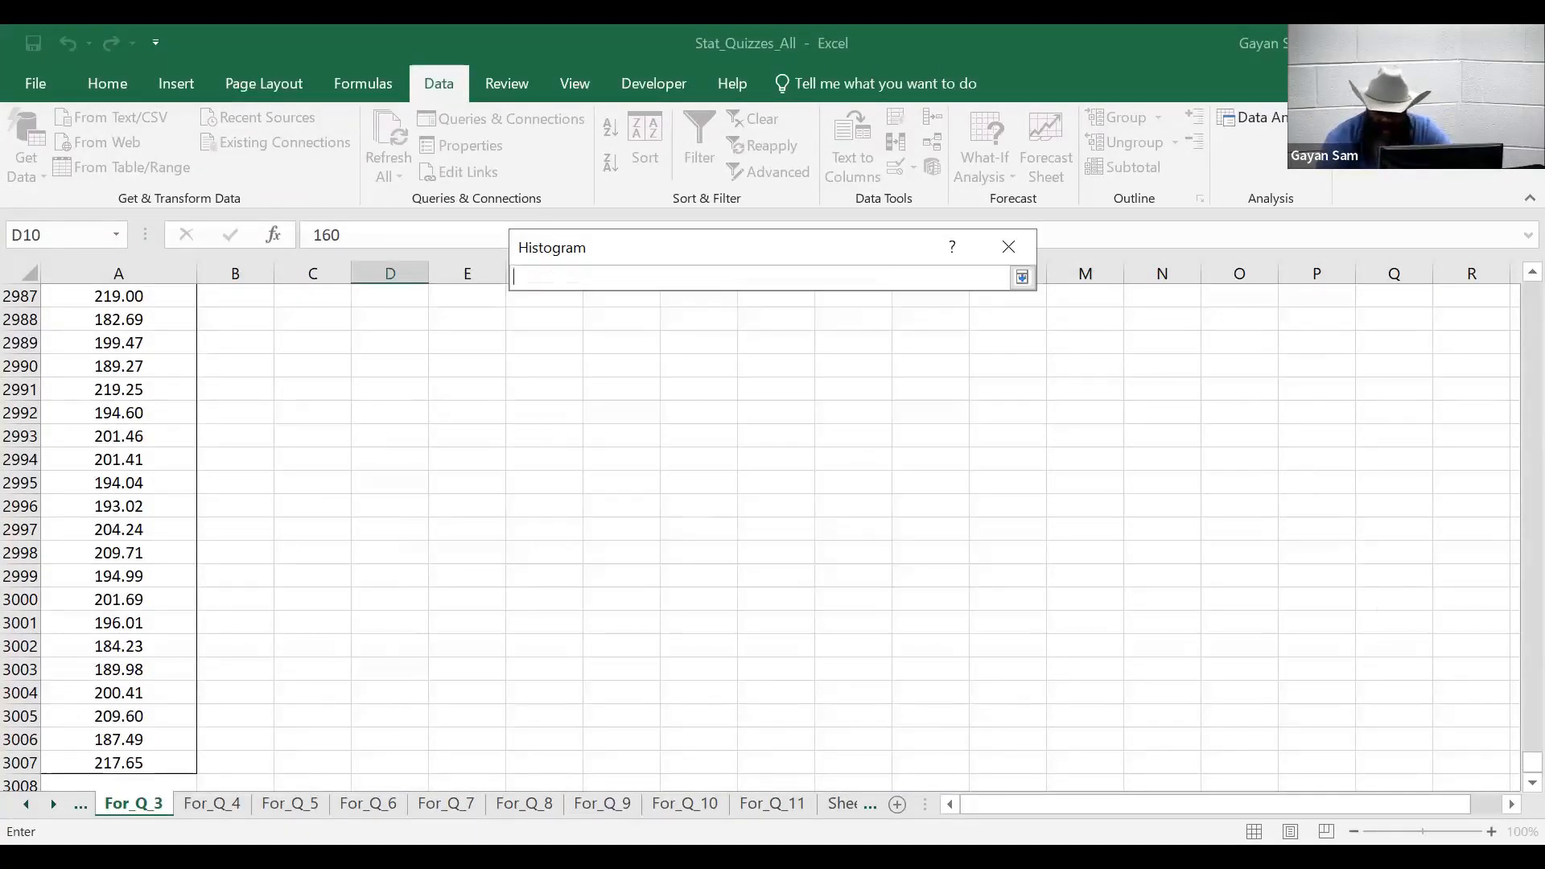
drag(1528, 761, 1511, 283)
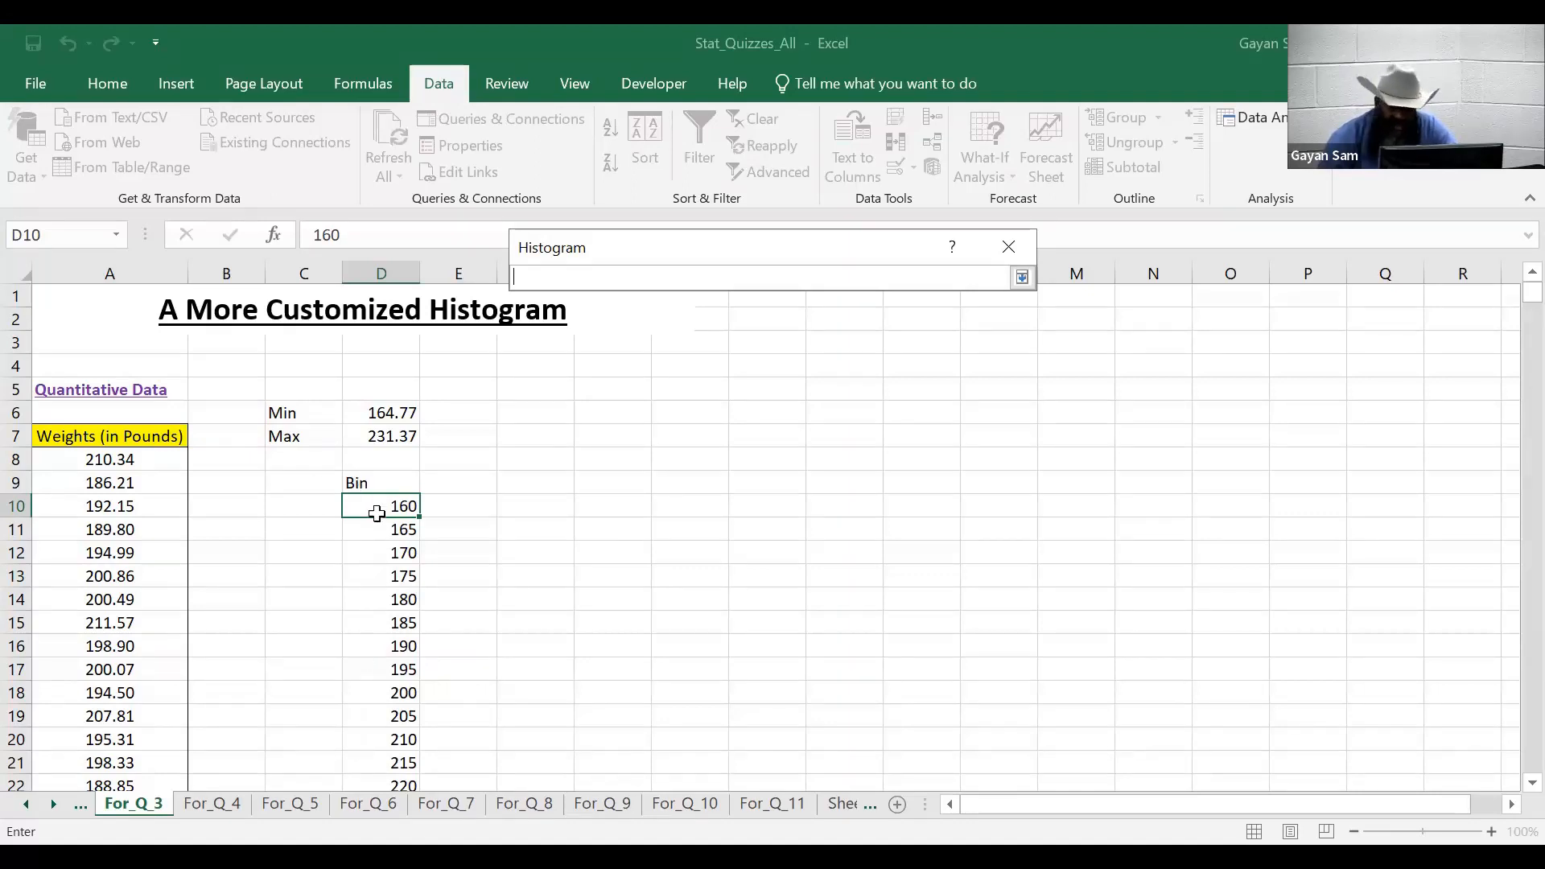
- Set the Bin Range to D9:D25 and tick Labels
click(388, 484)
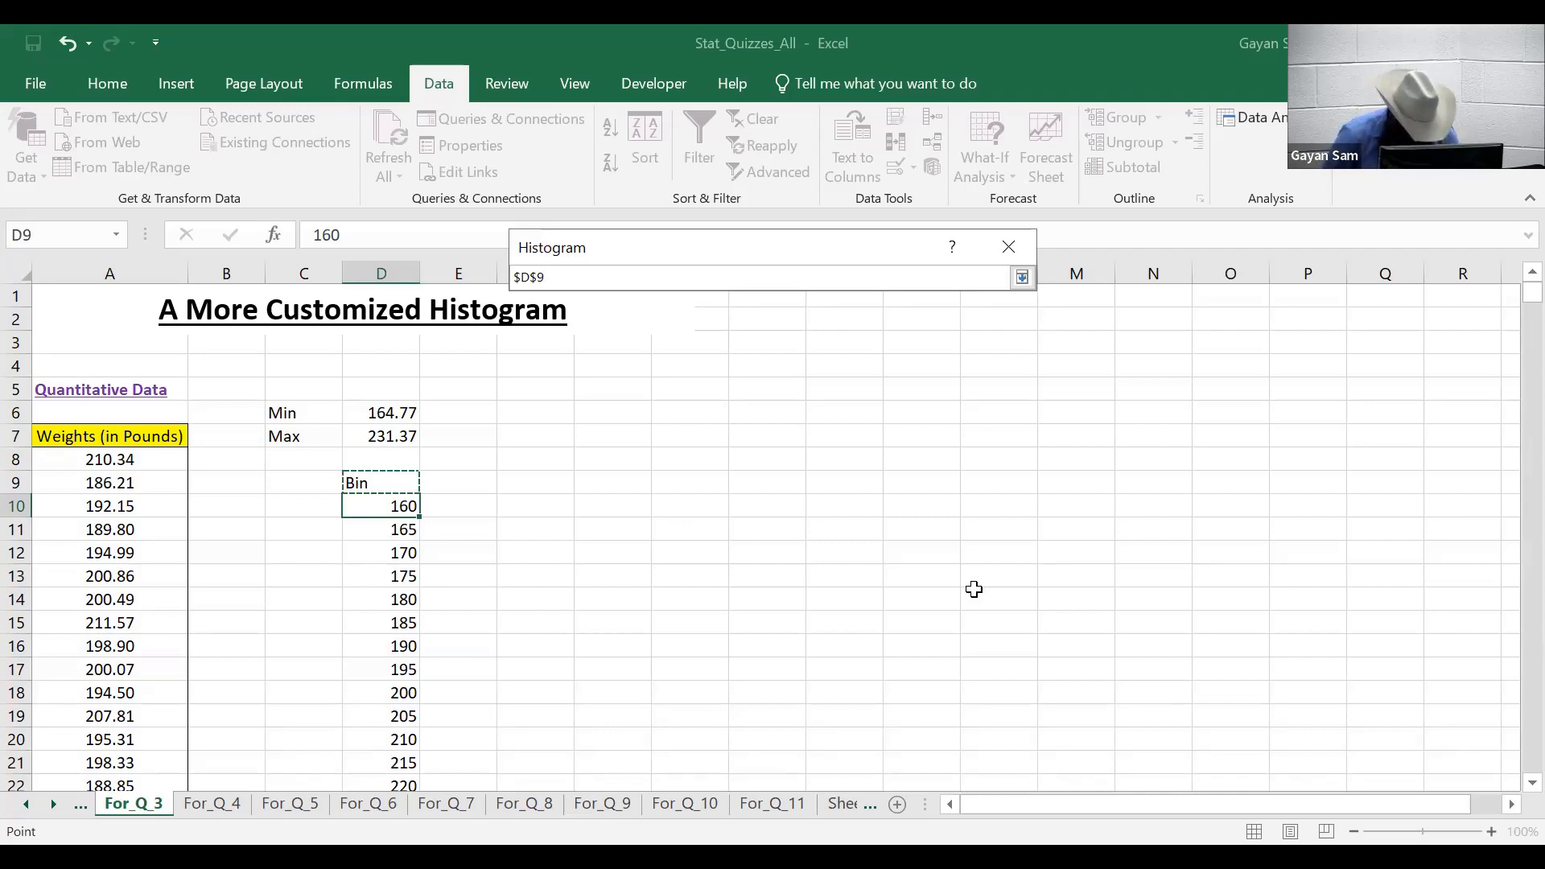
key(ctrl+shift+Down)
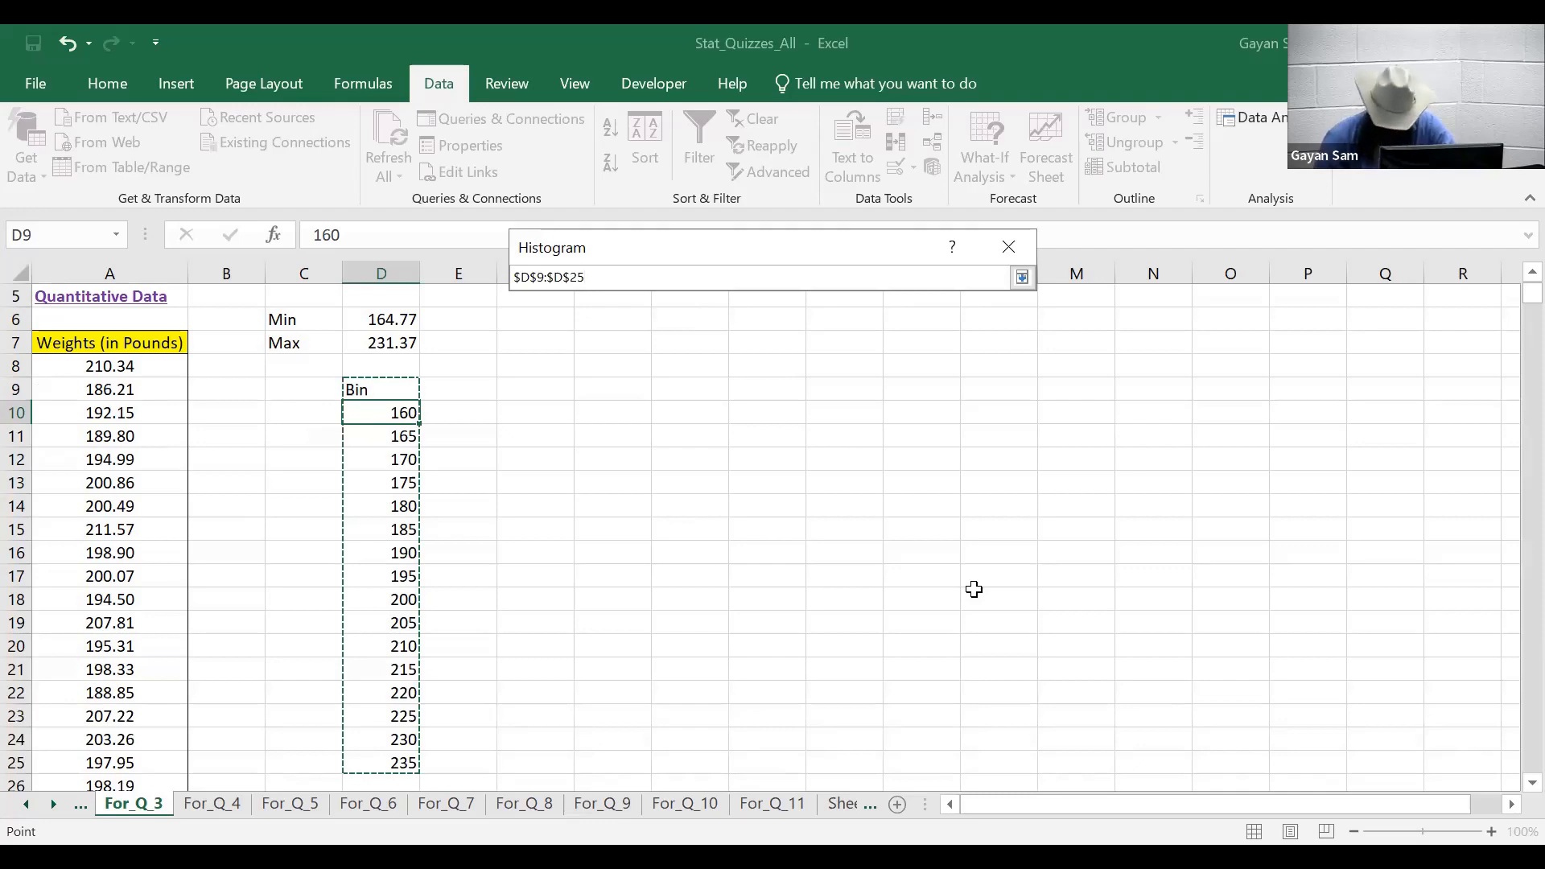
key(Return)
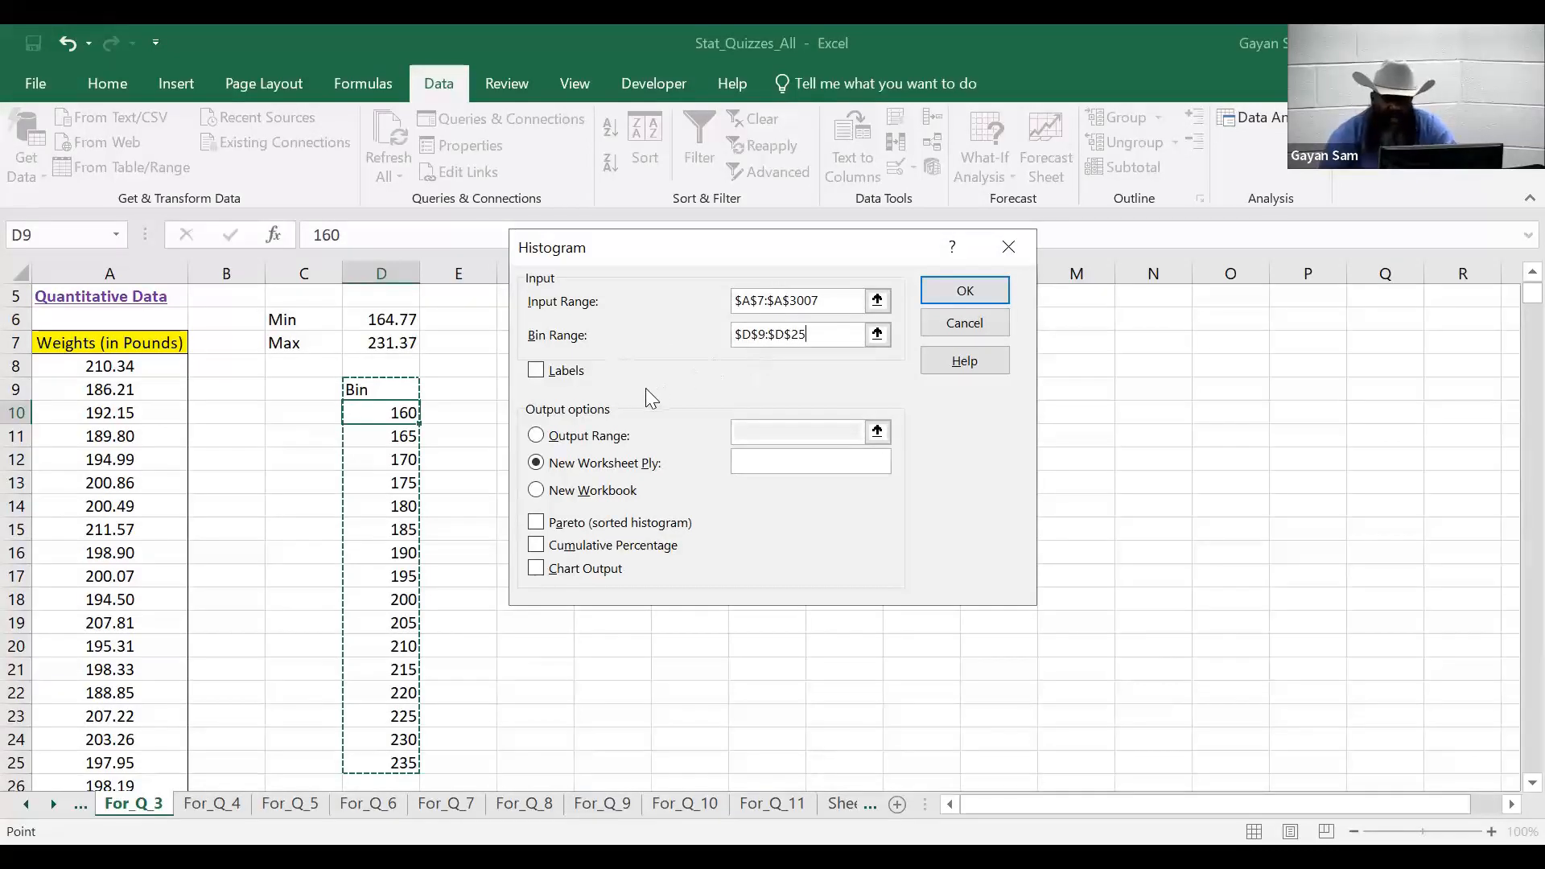
click(537, 371)
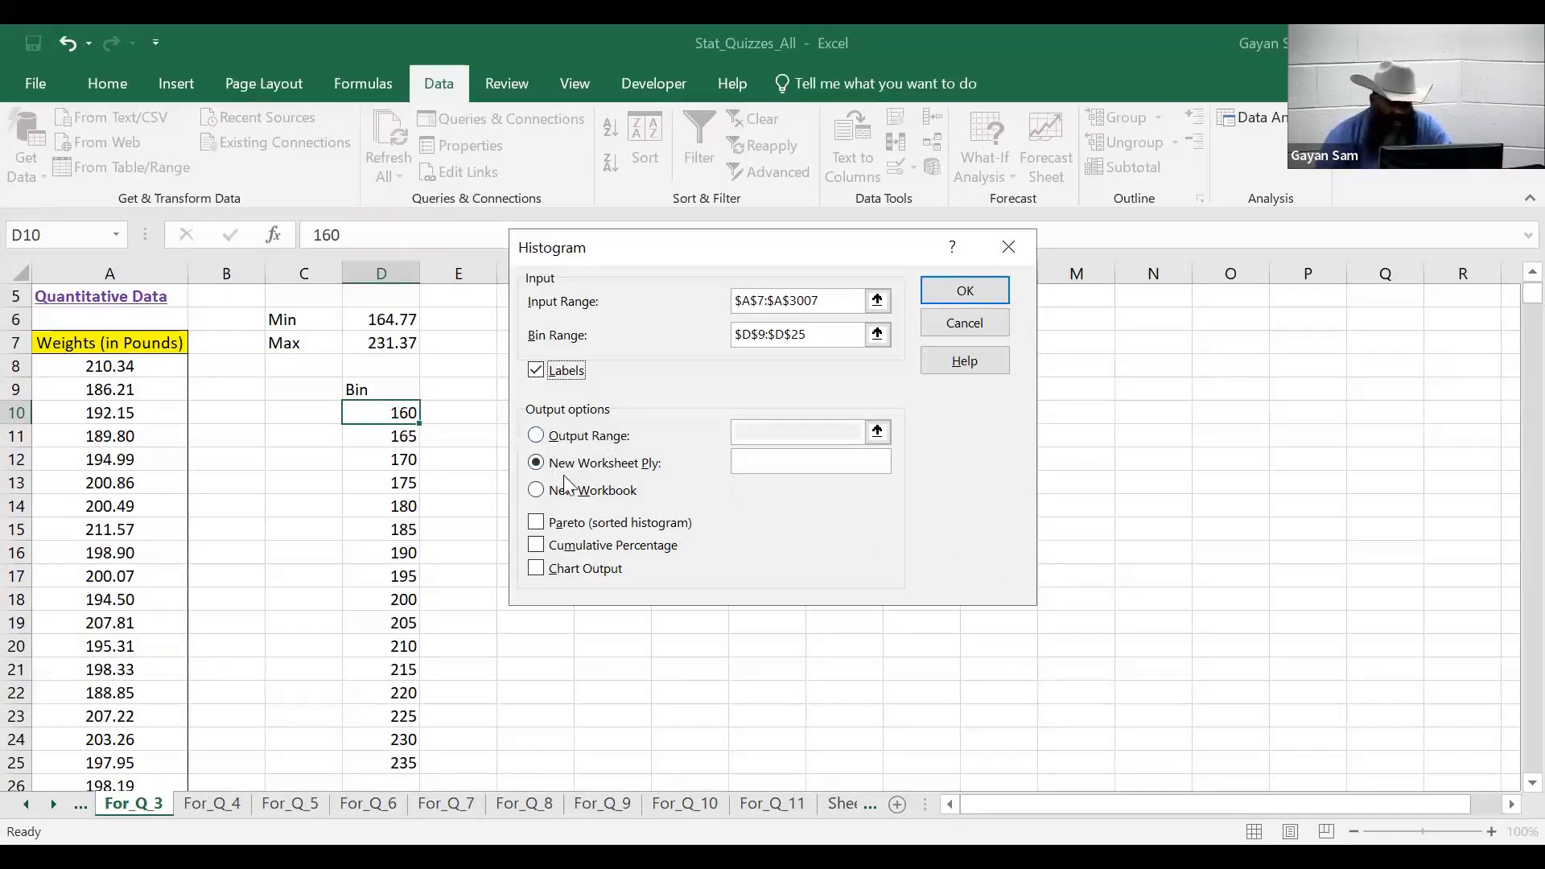
- Send the histogram output to H5 on this sheet with Chart Output ticked, and run it
click(537, 437)
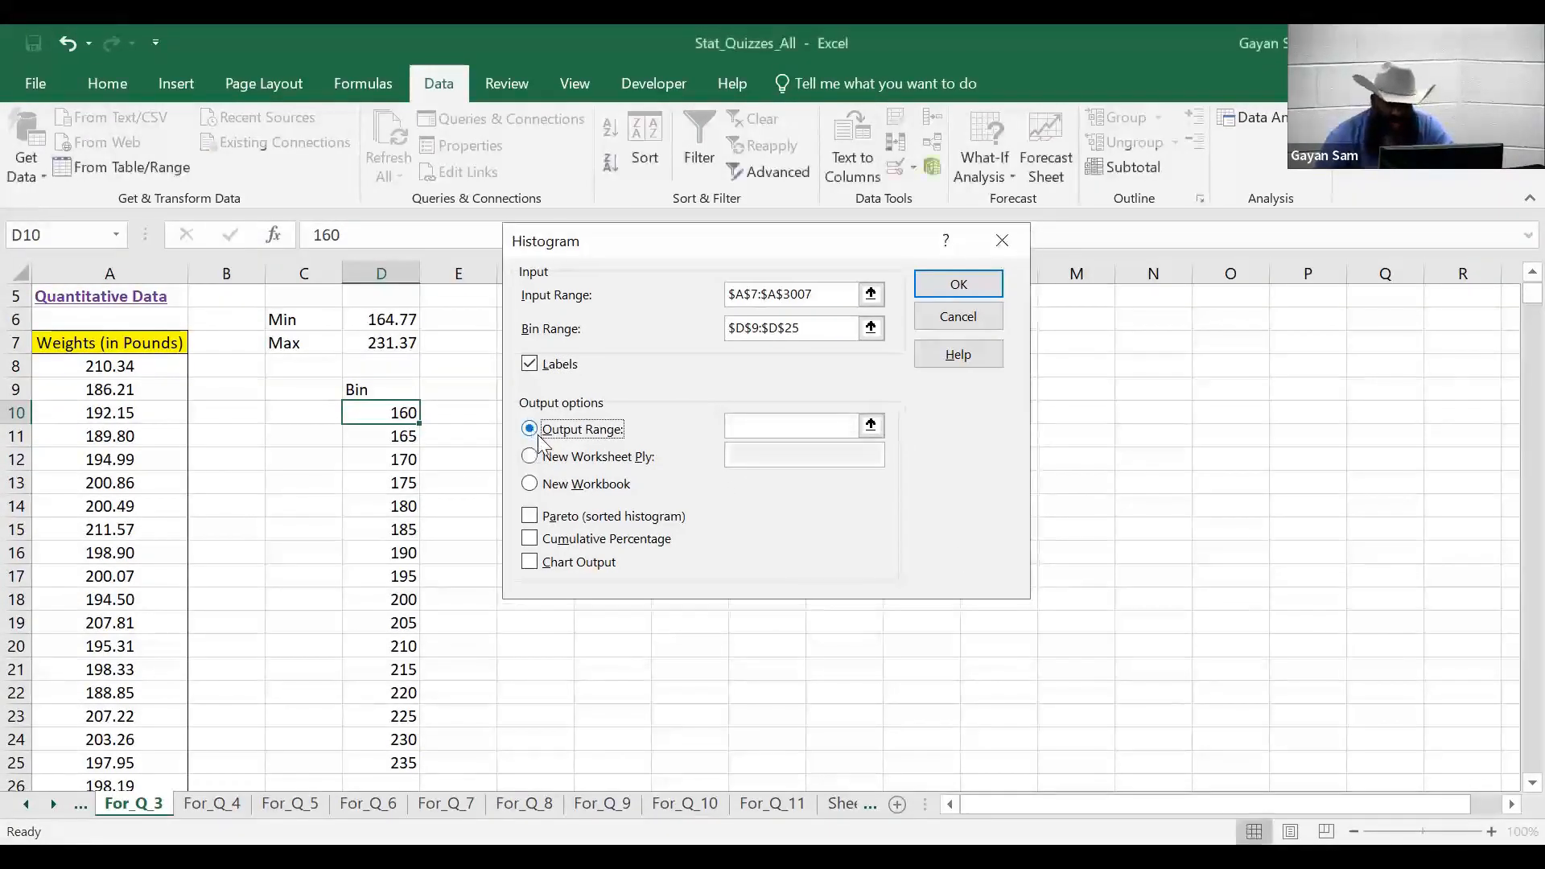
click(871, 427)
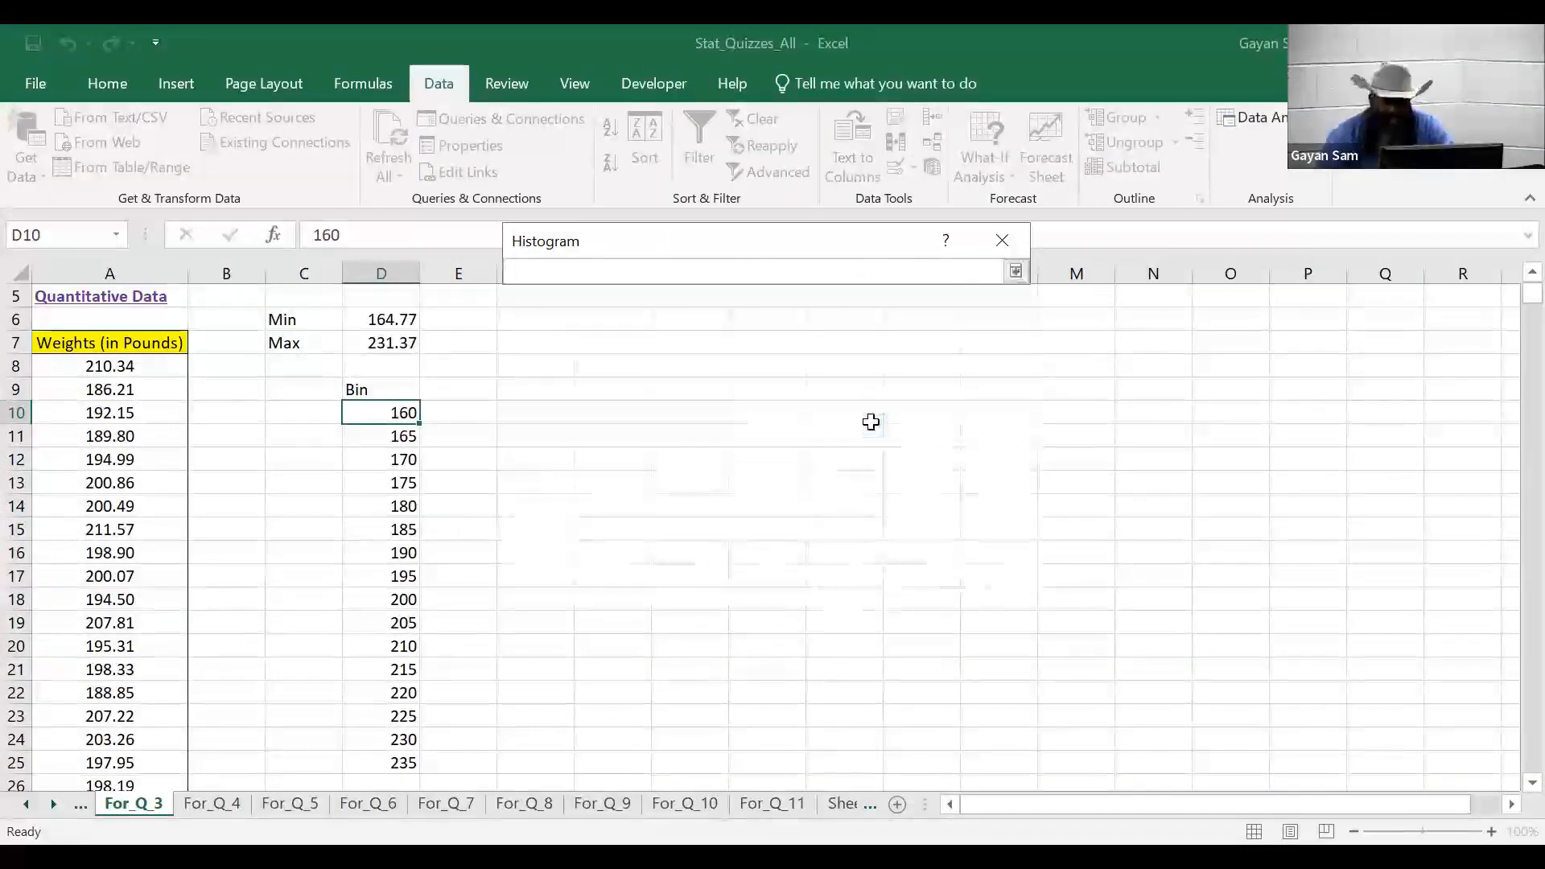
scroll(687, 420, up, 2)
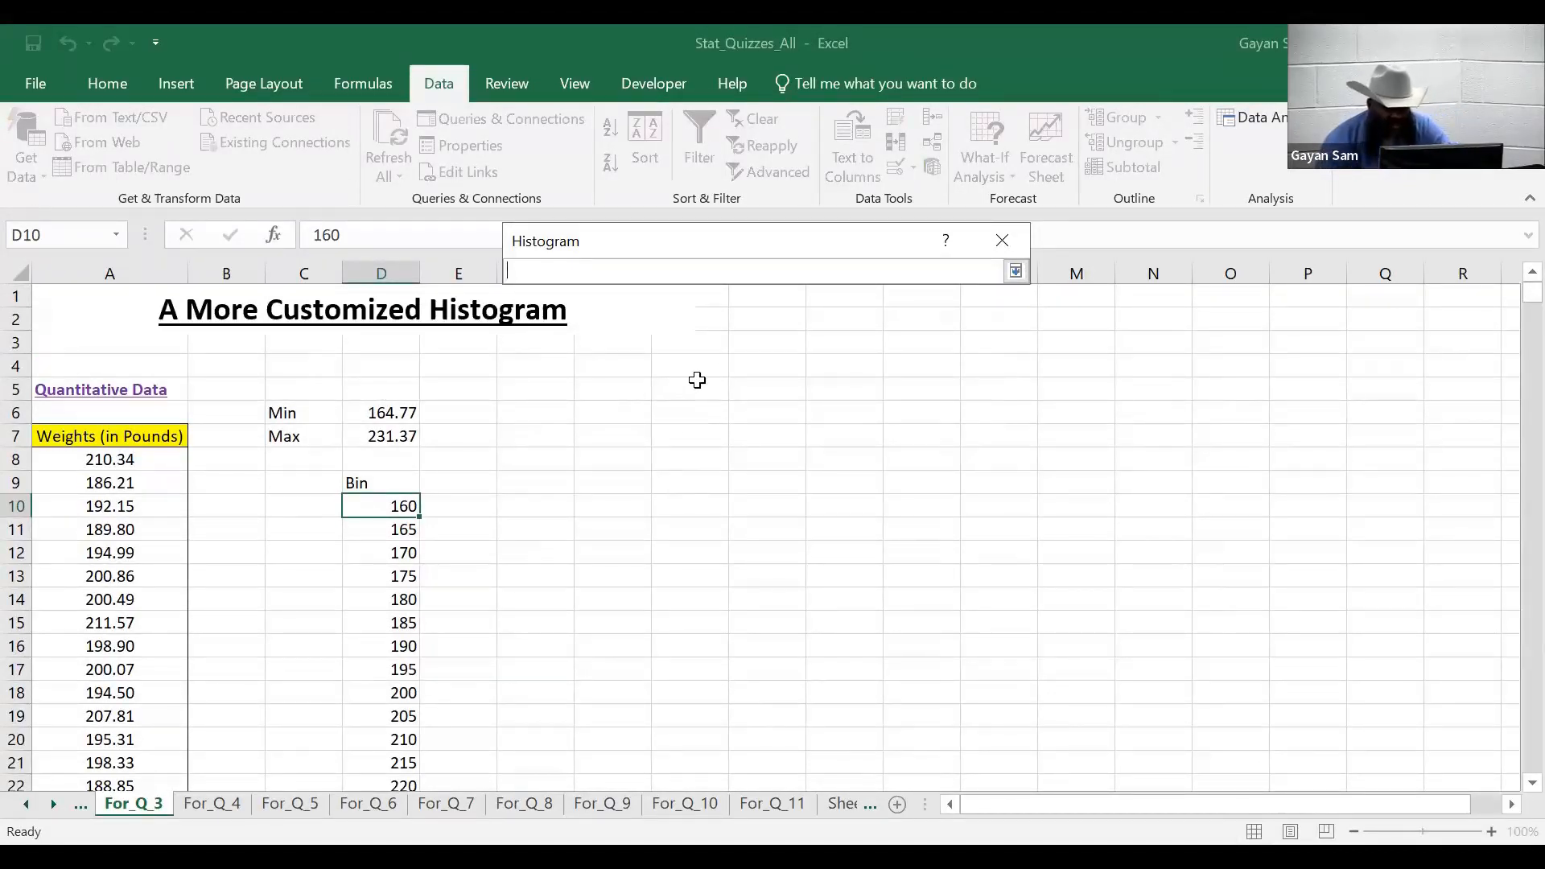
click(699, 392)
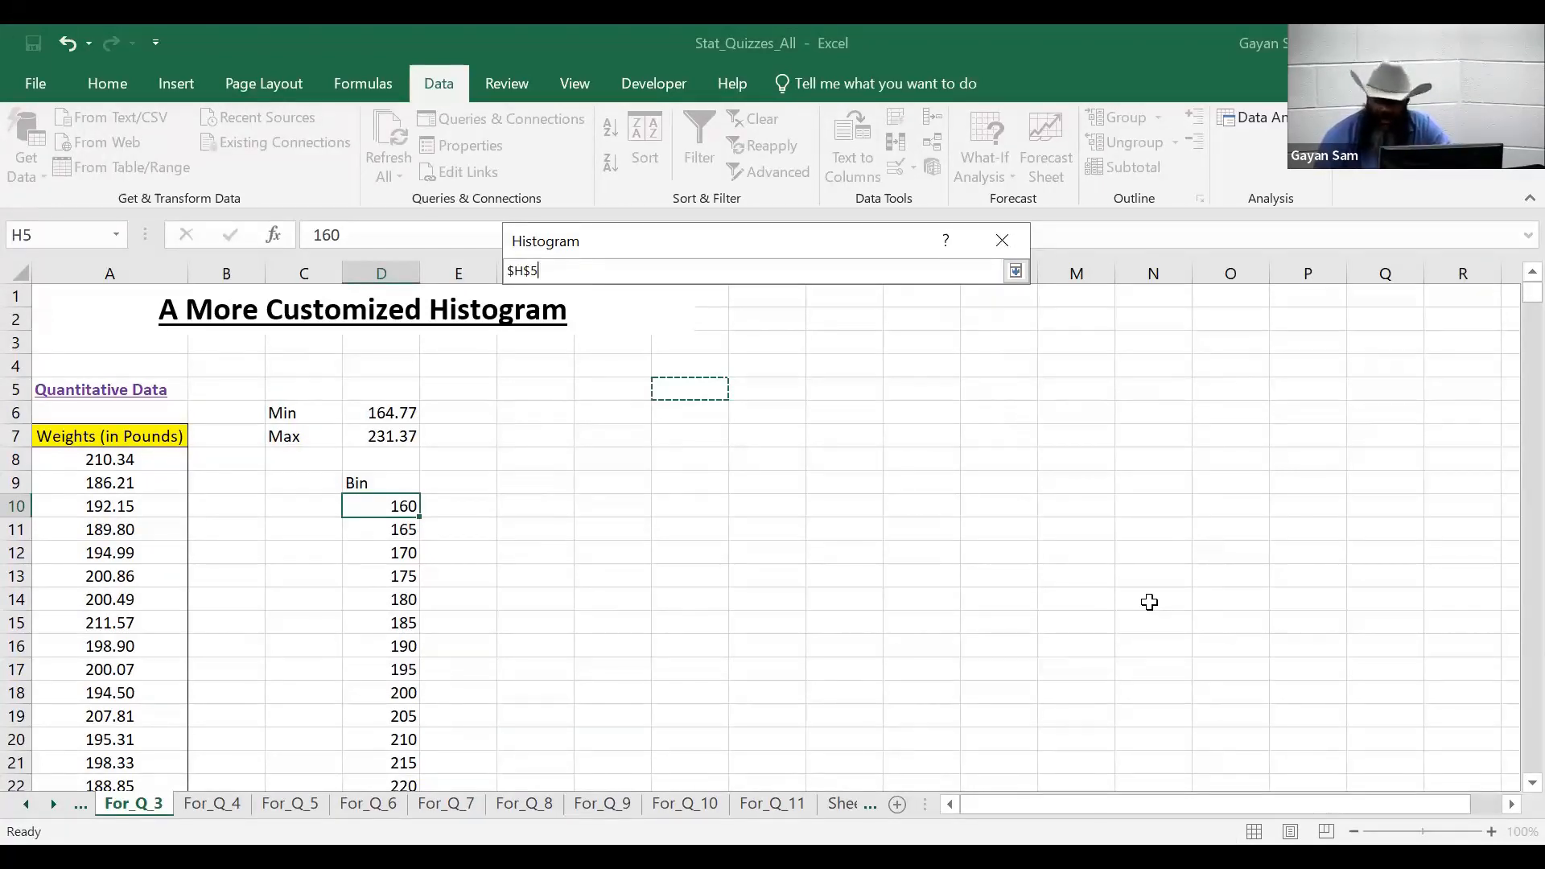
click(1015, 273)
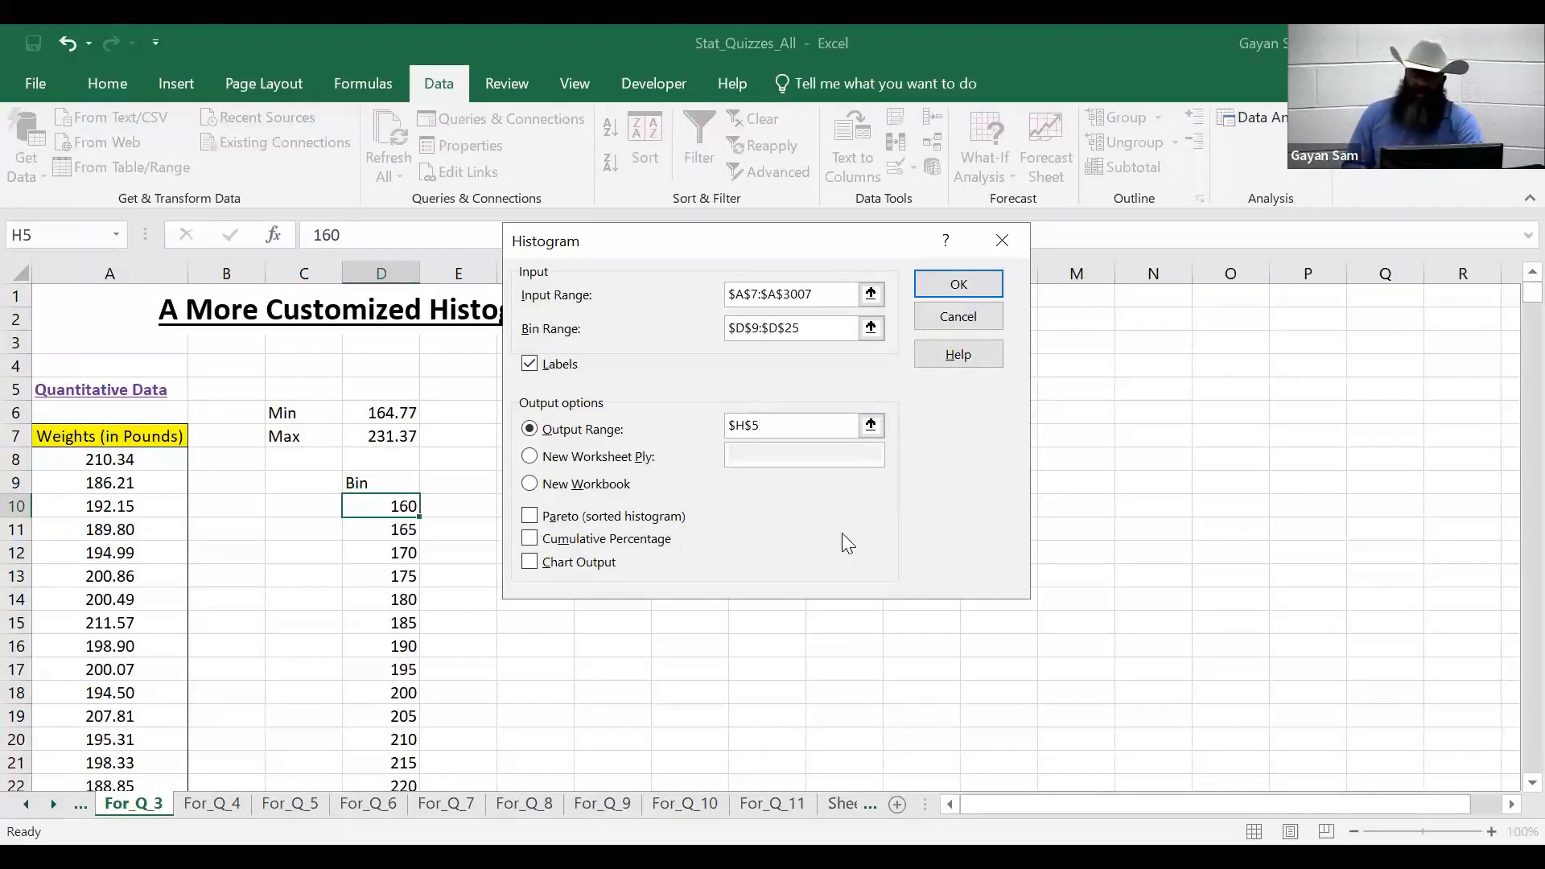
click(529, 562)
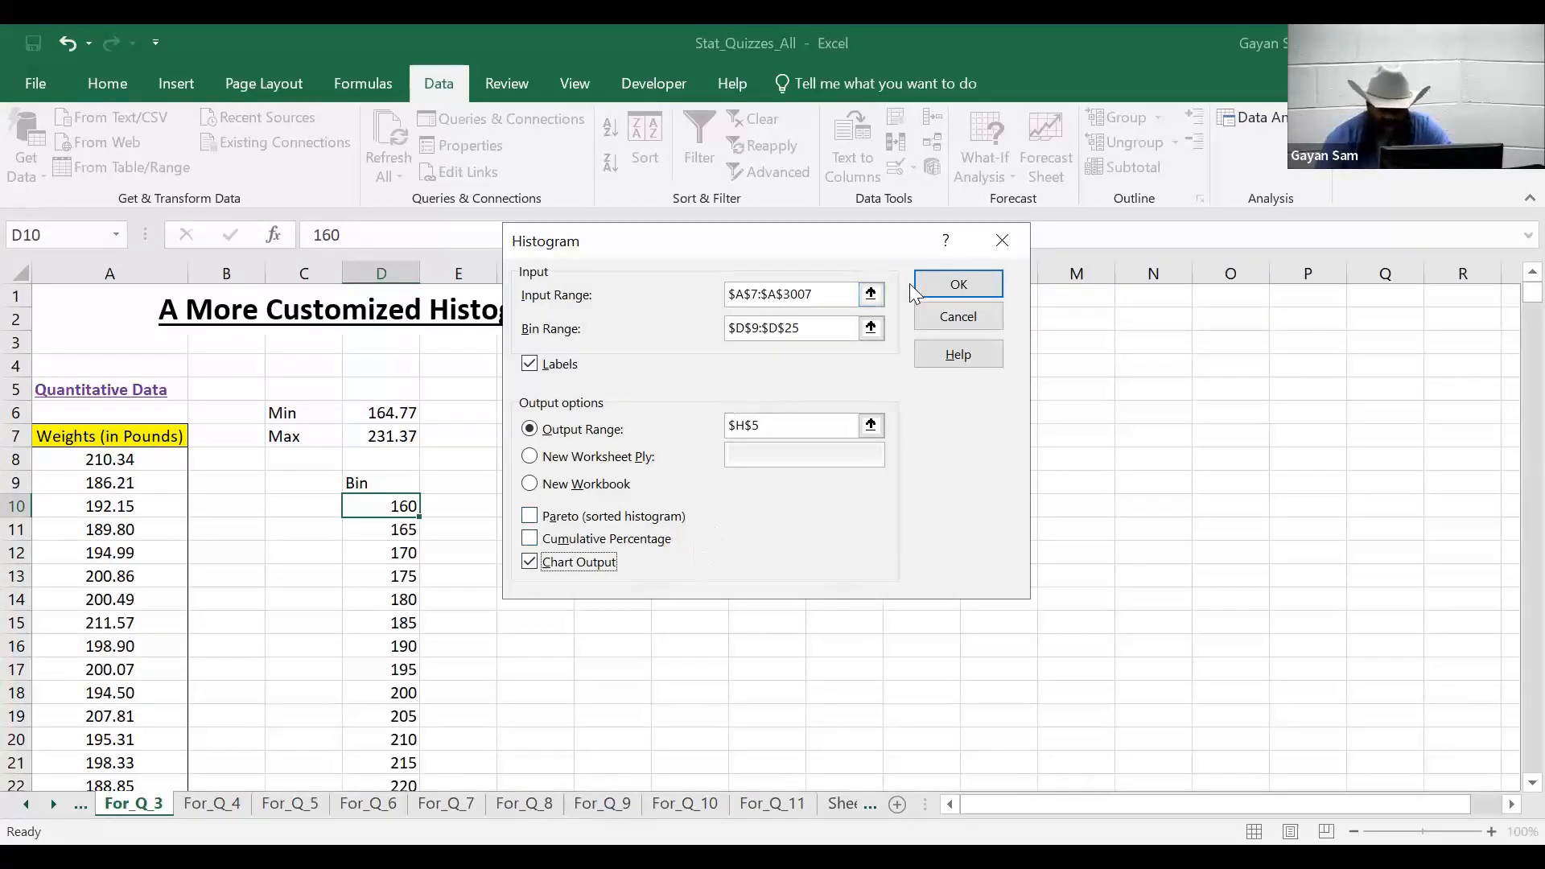
click(961, 286)
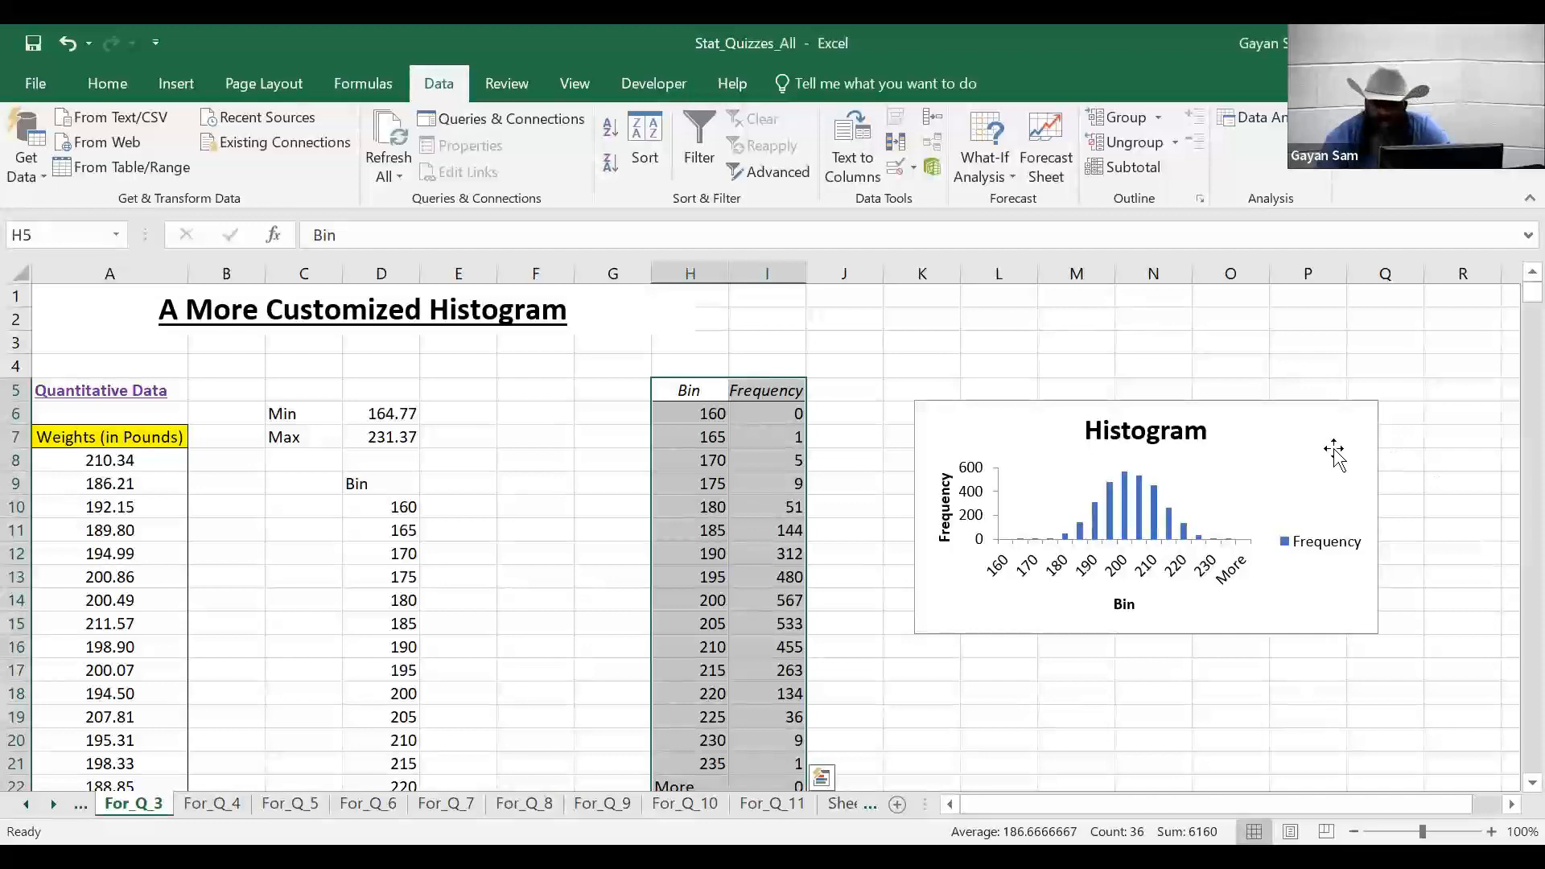
click(1307, 716)
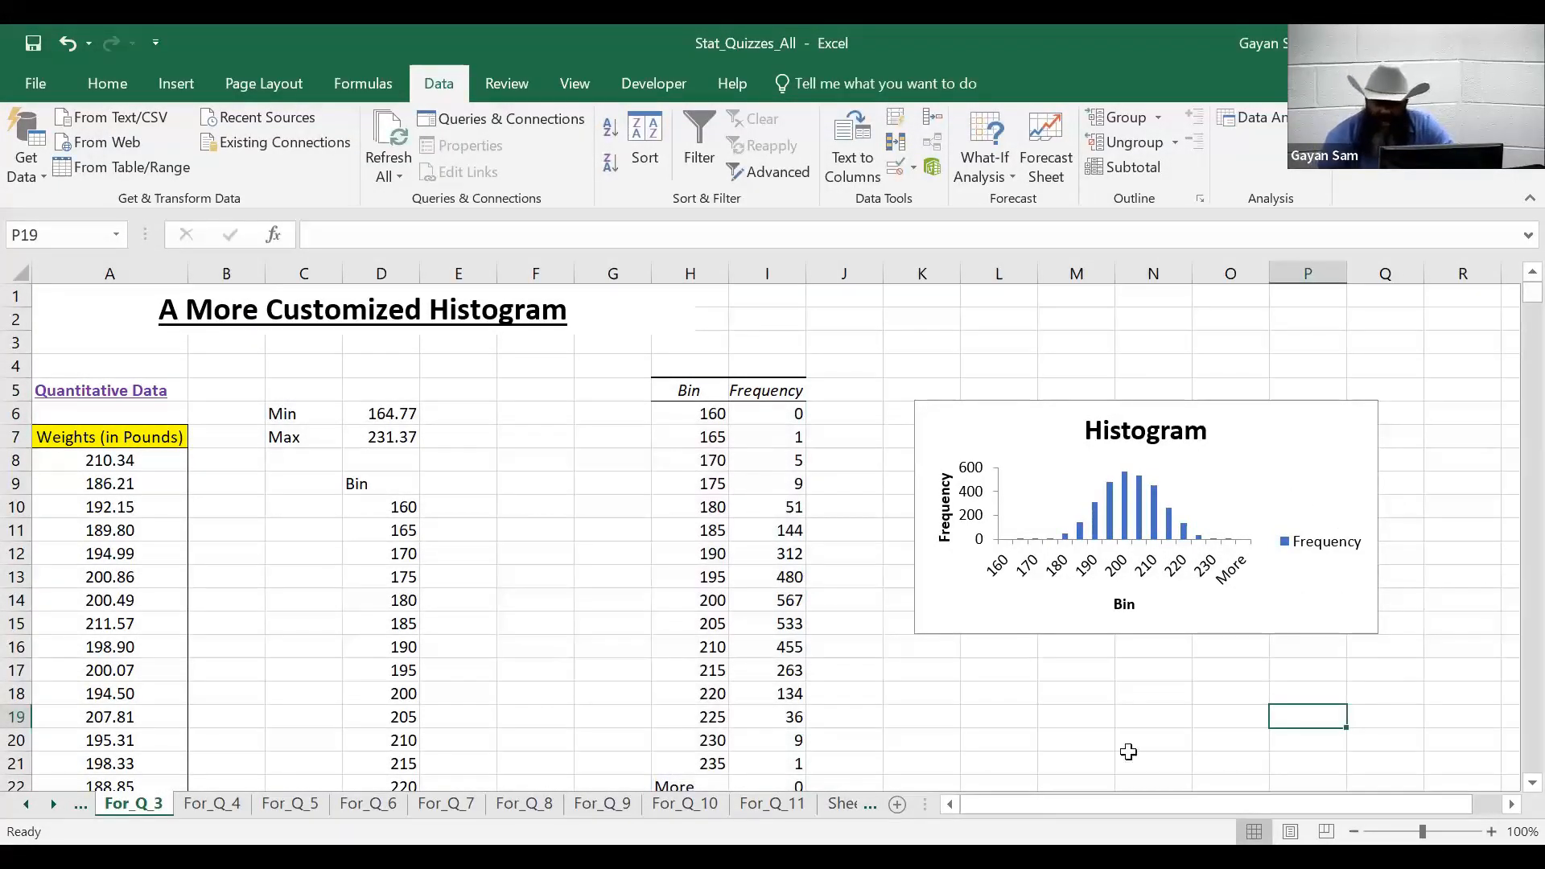
click(1278, 455)
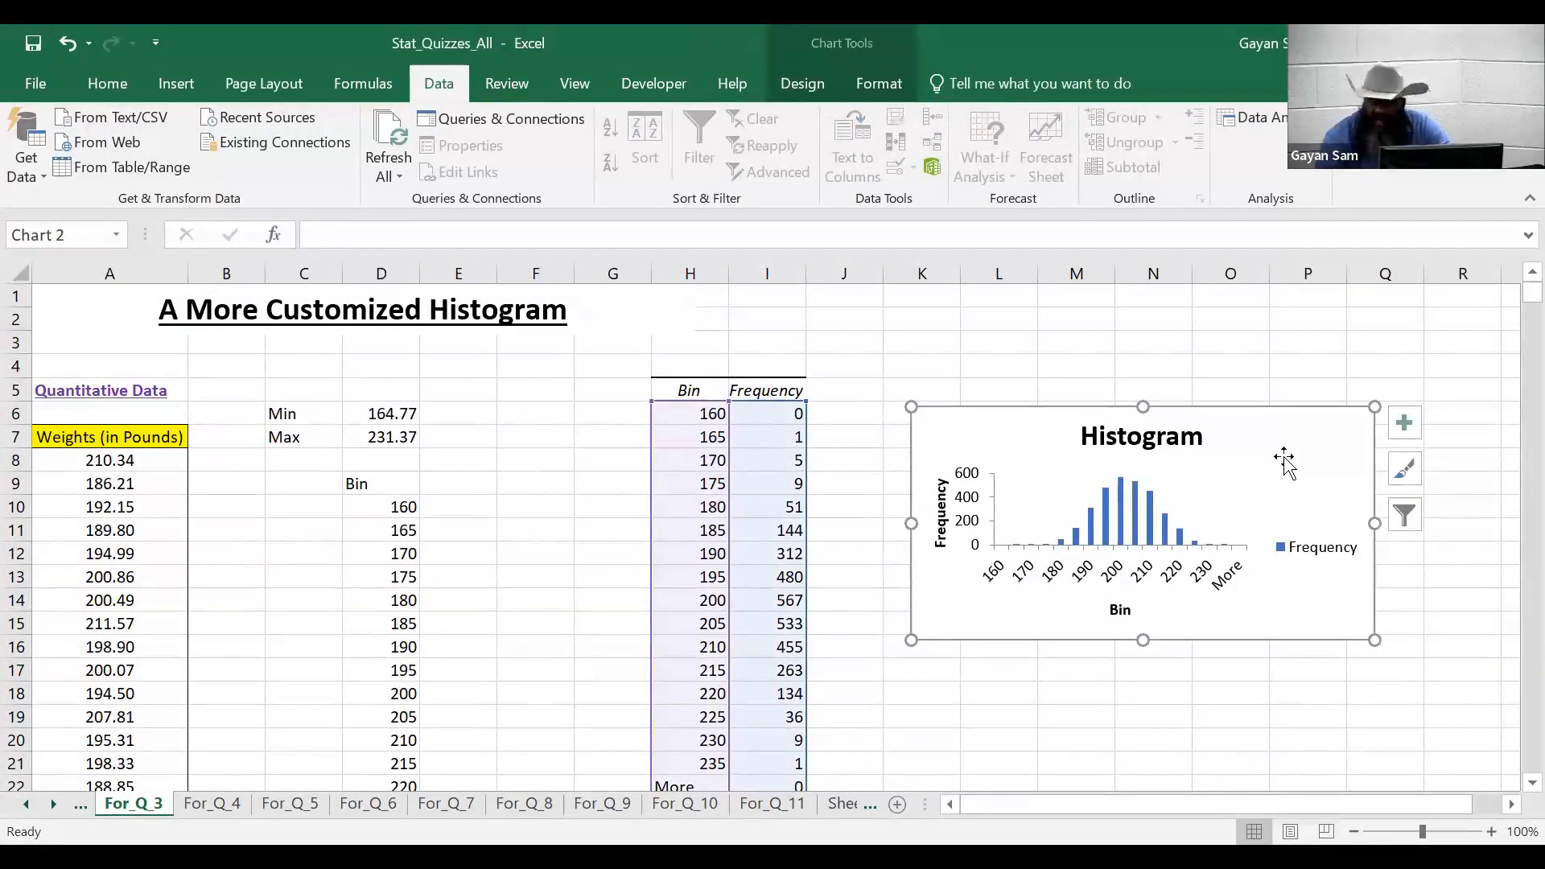
right_click(1368, 432)
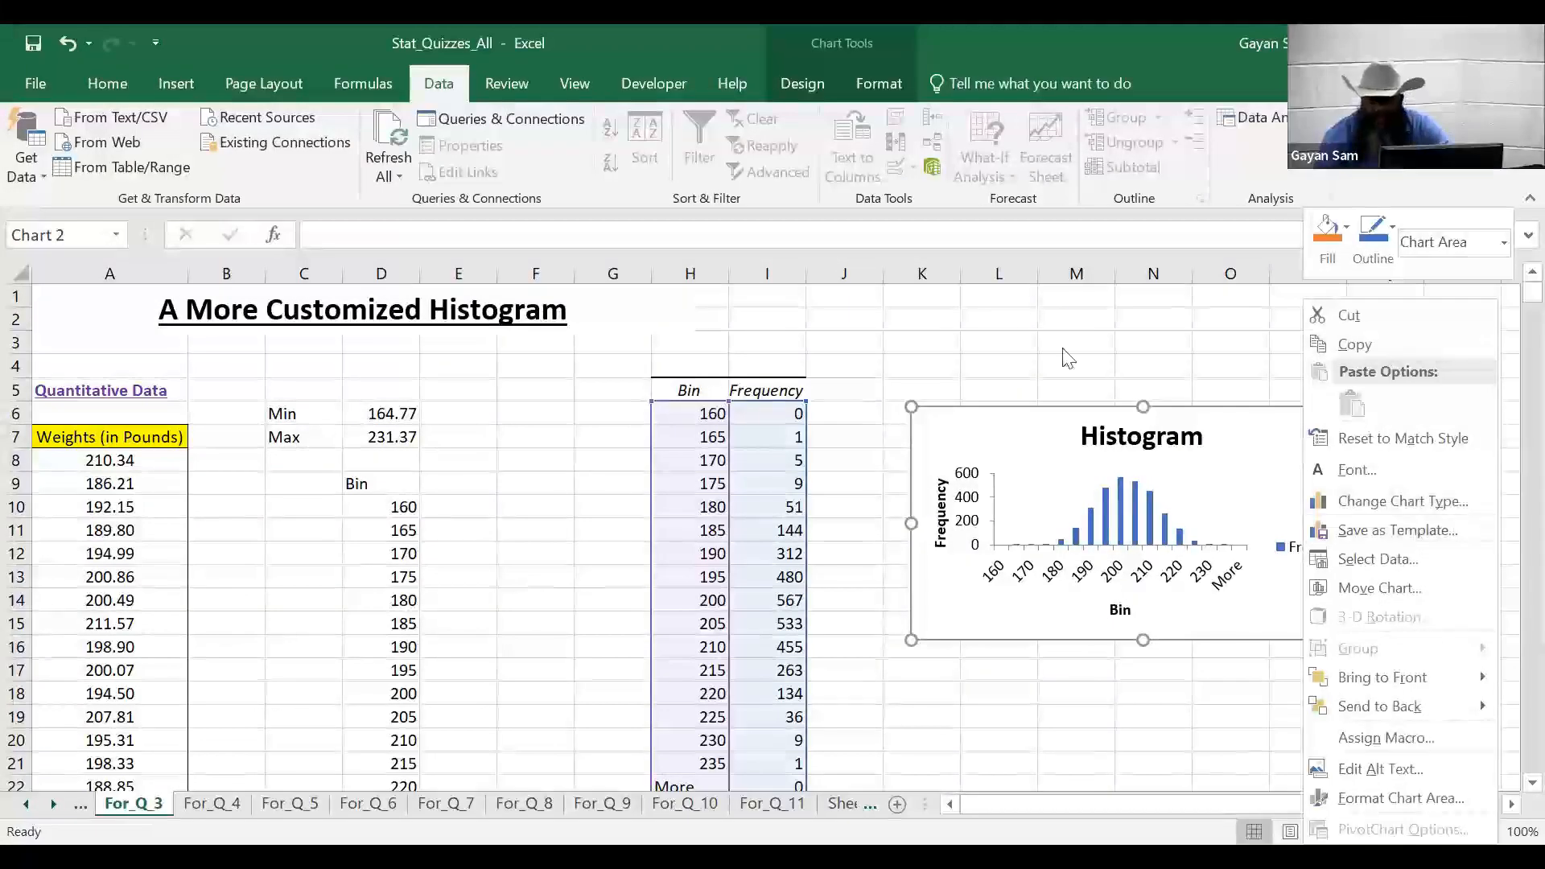
click(1144, 519)
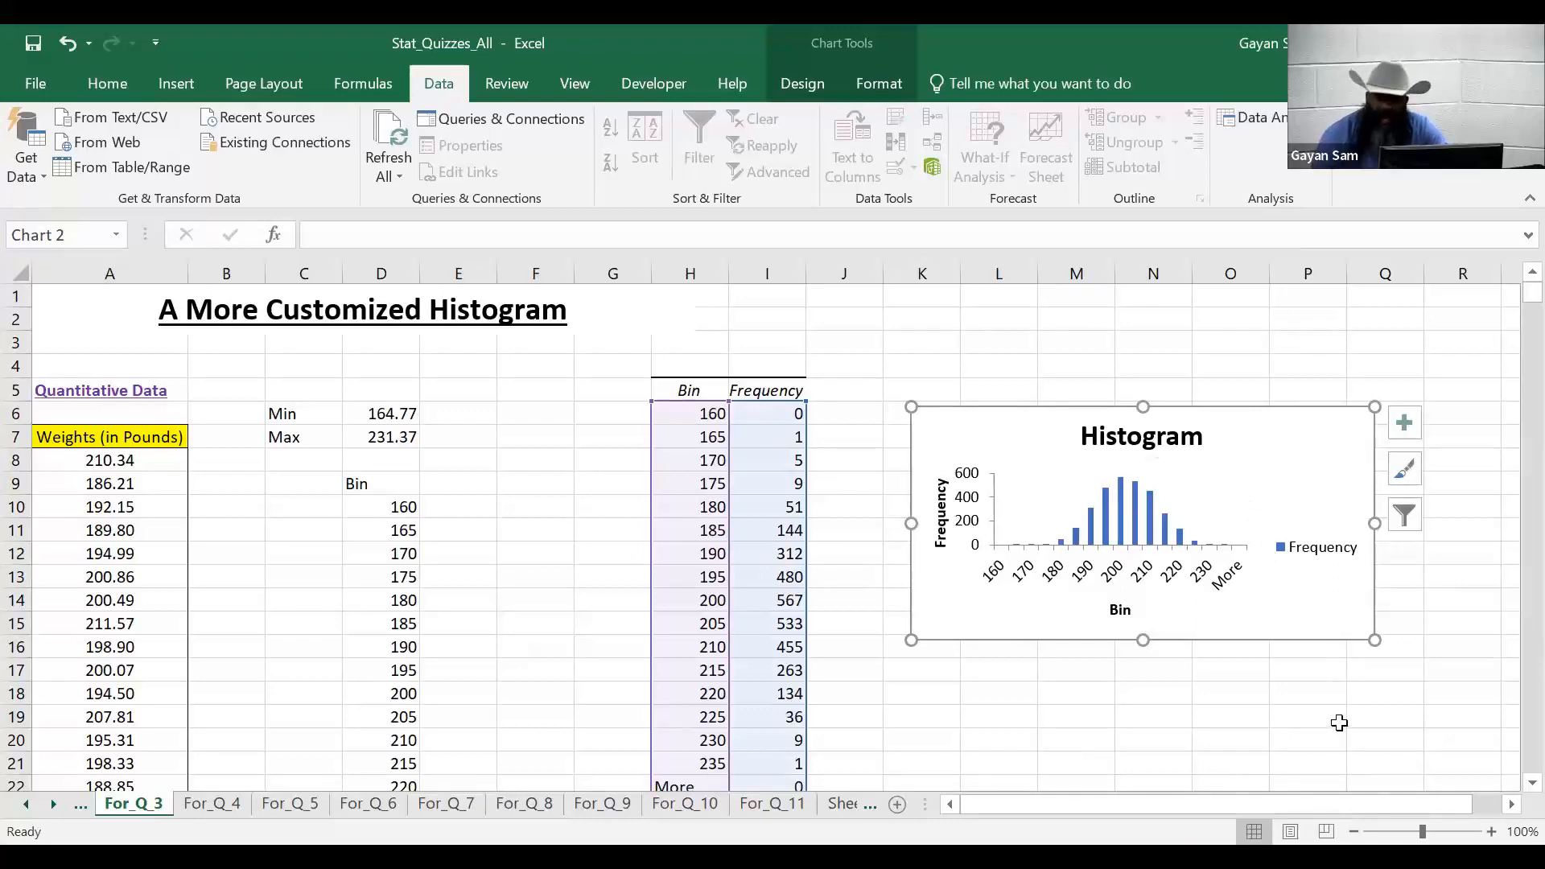
click(1137, 444)
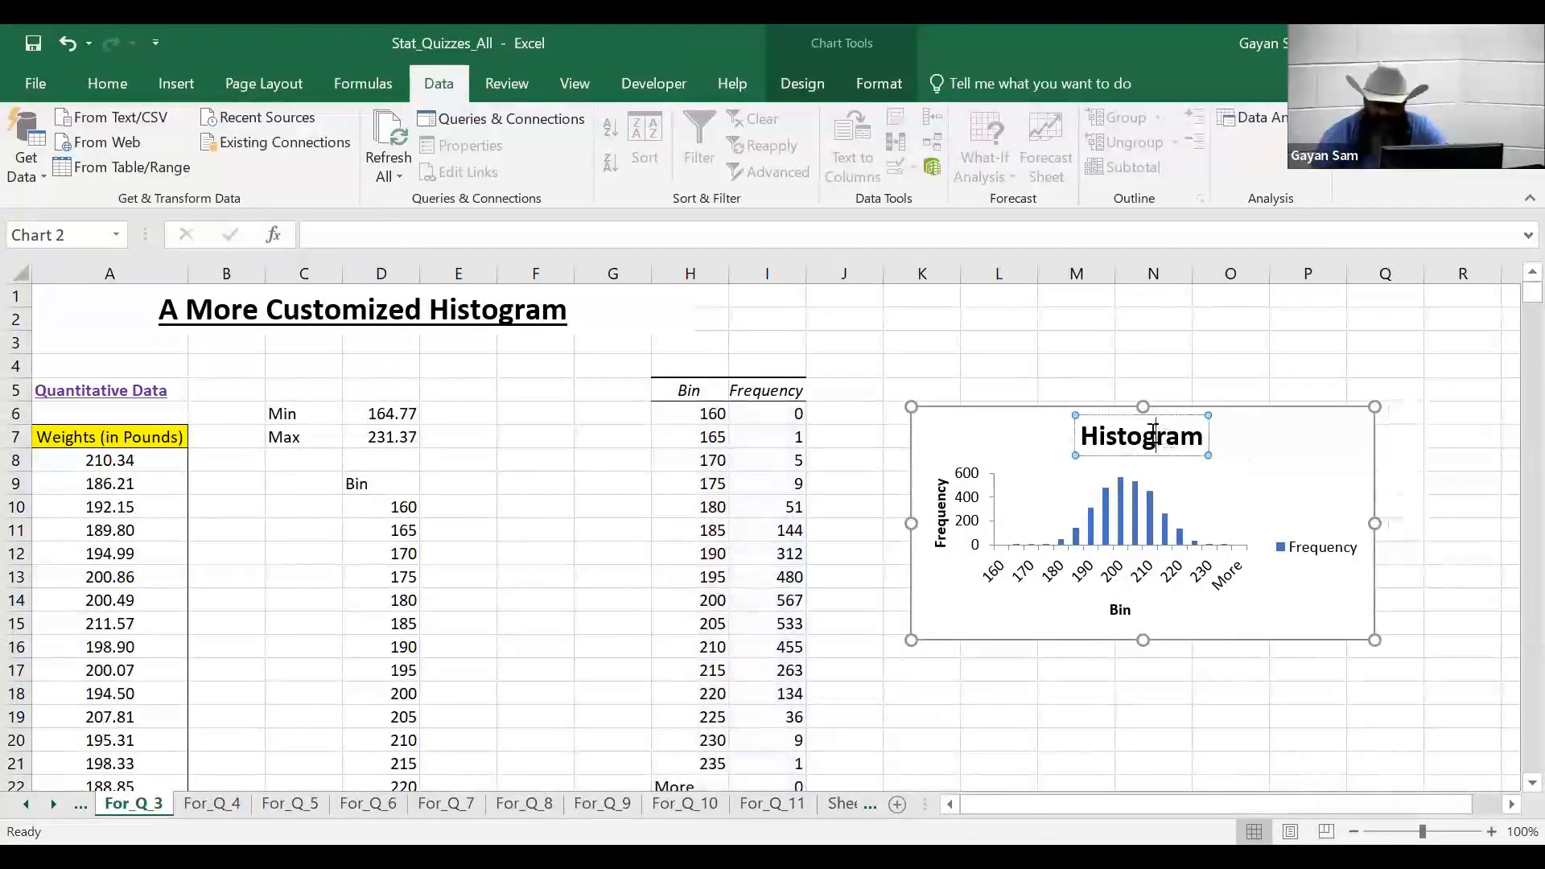
double_click(1154, 437)
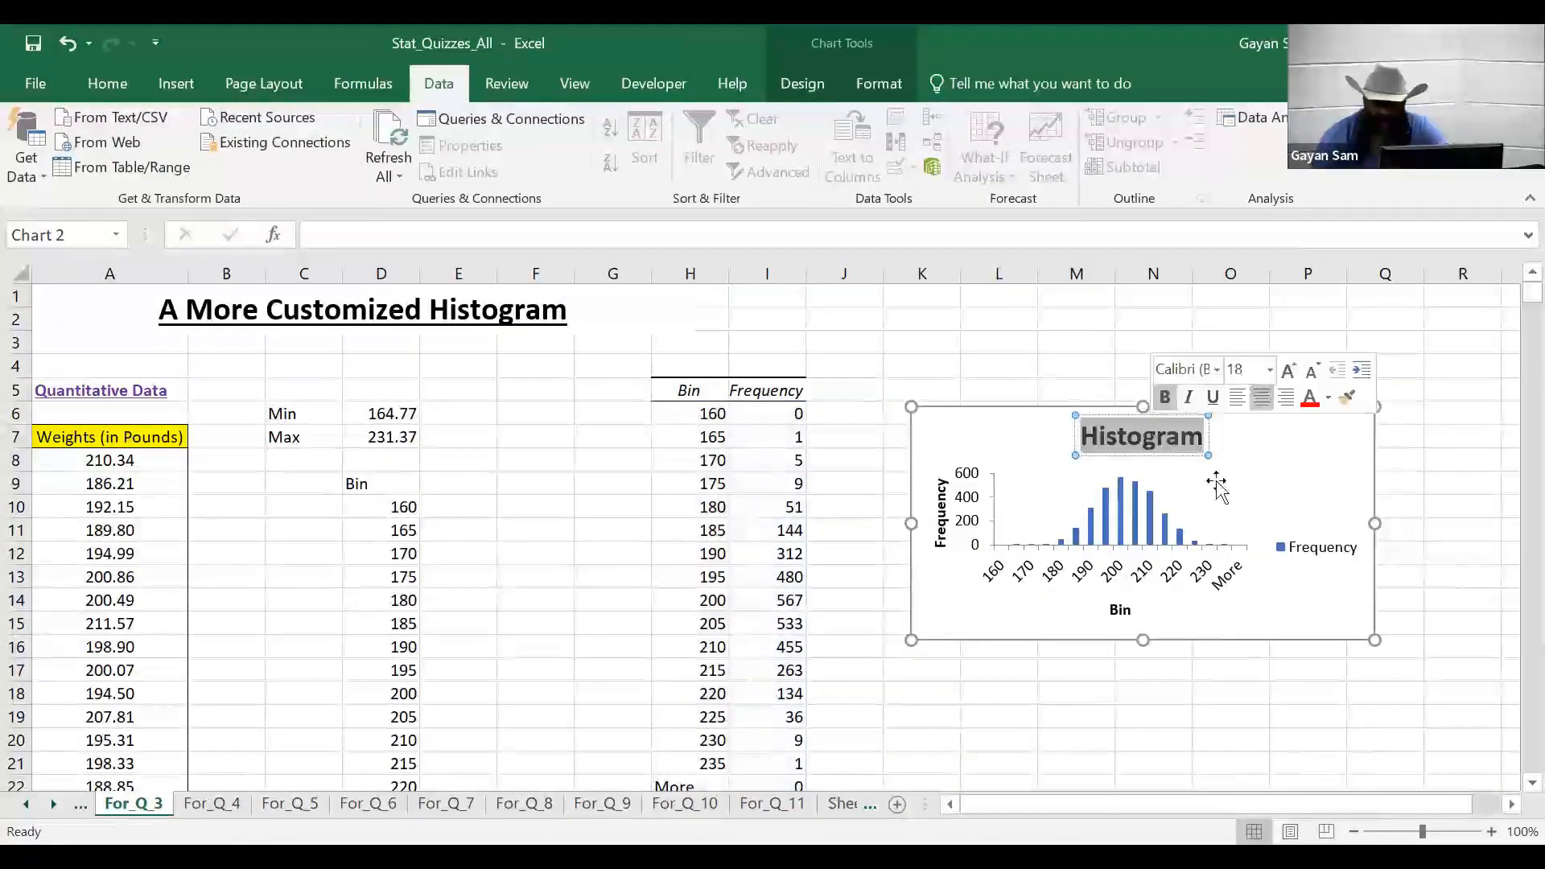
click(1347, 441)
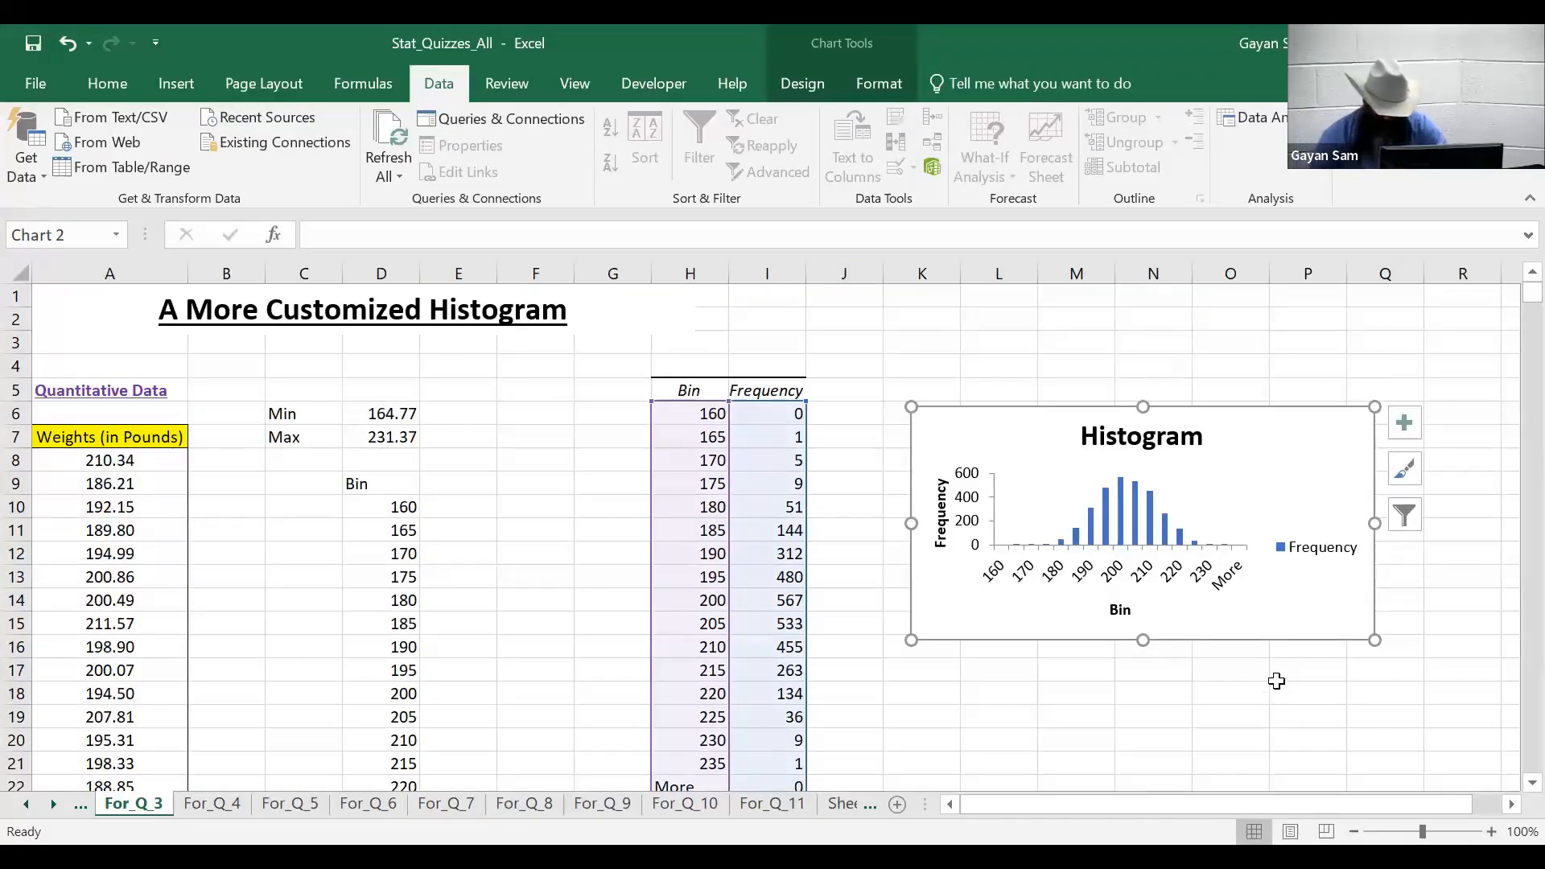
click(1157, 697)
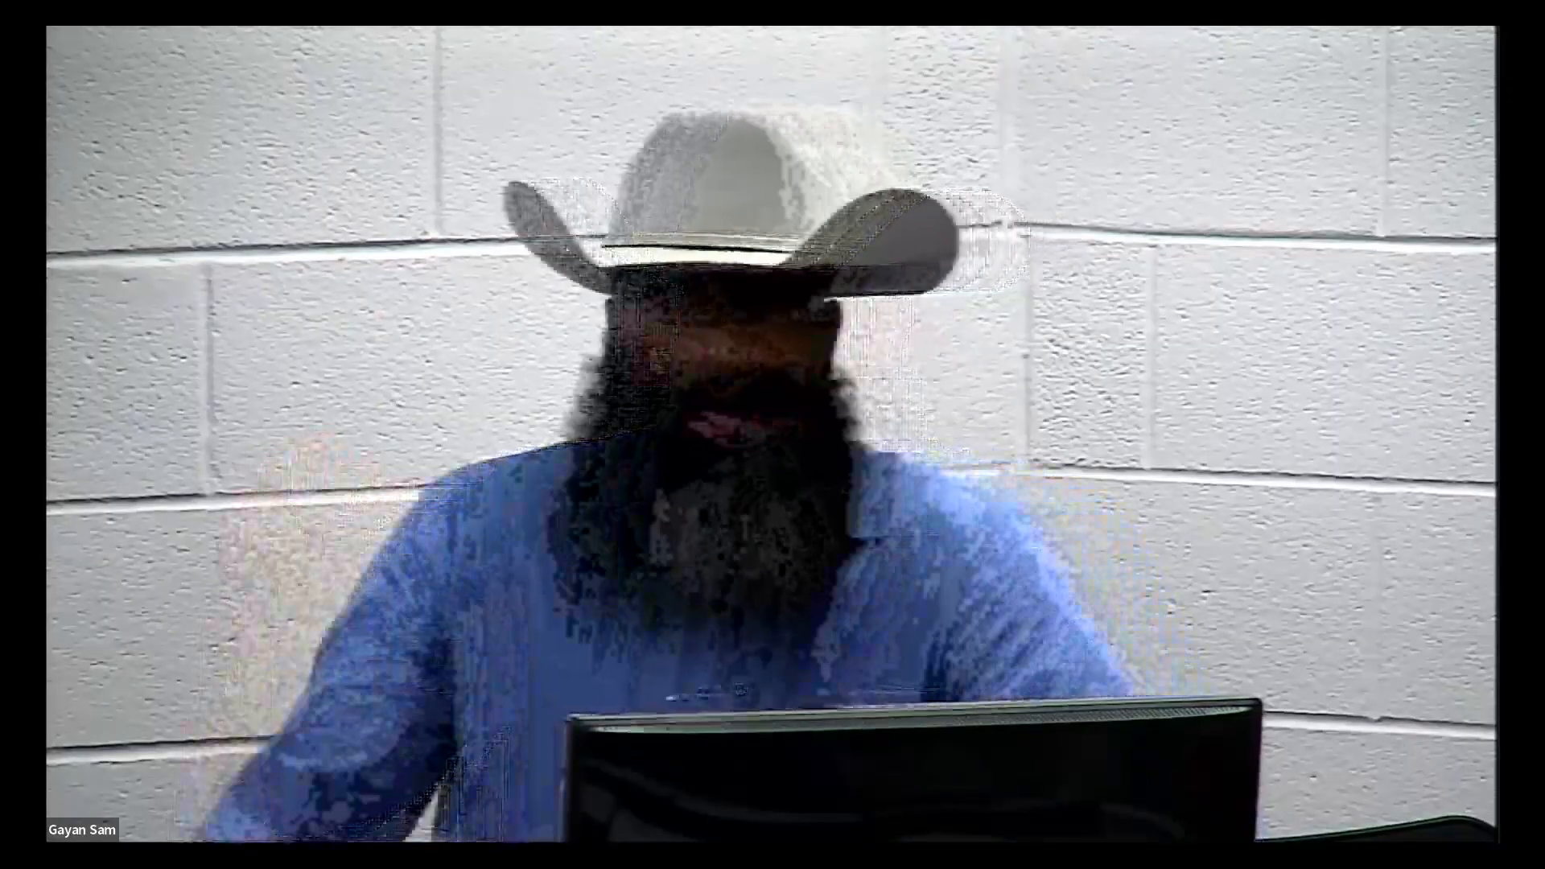